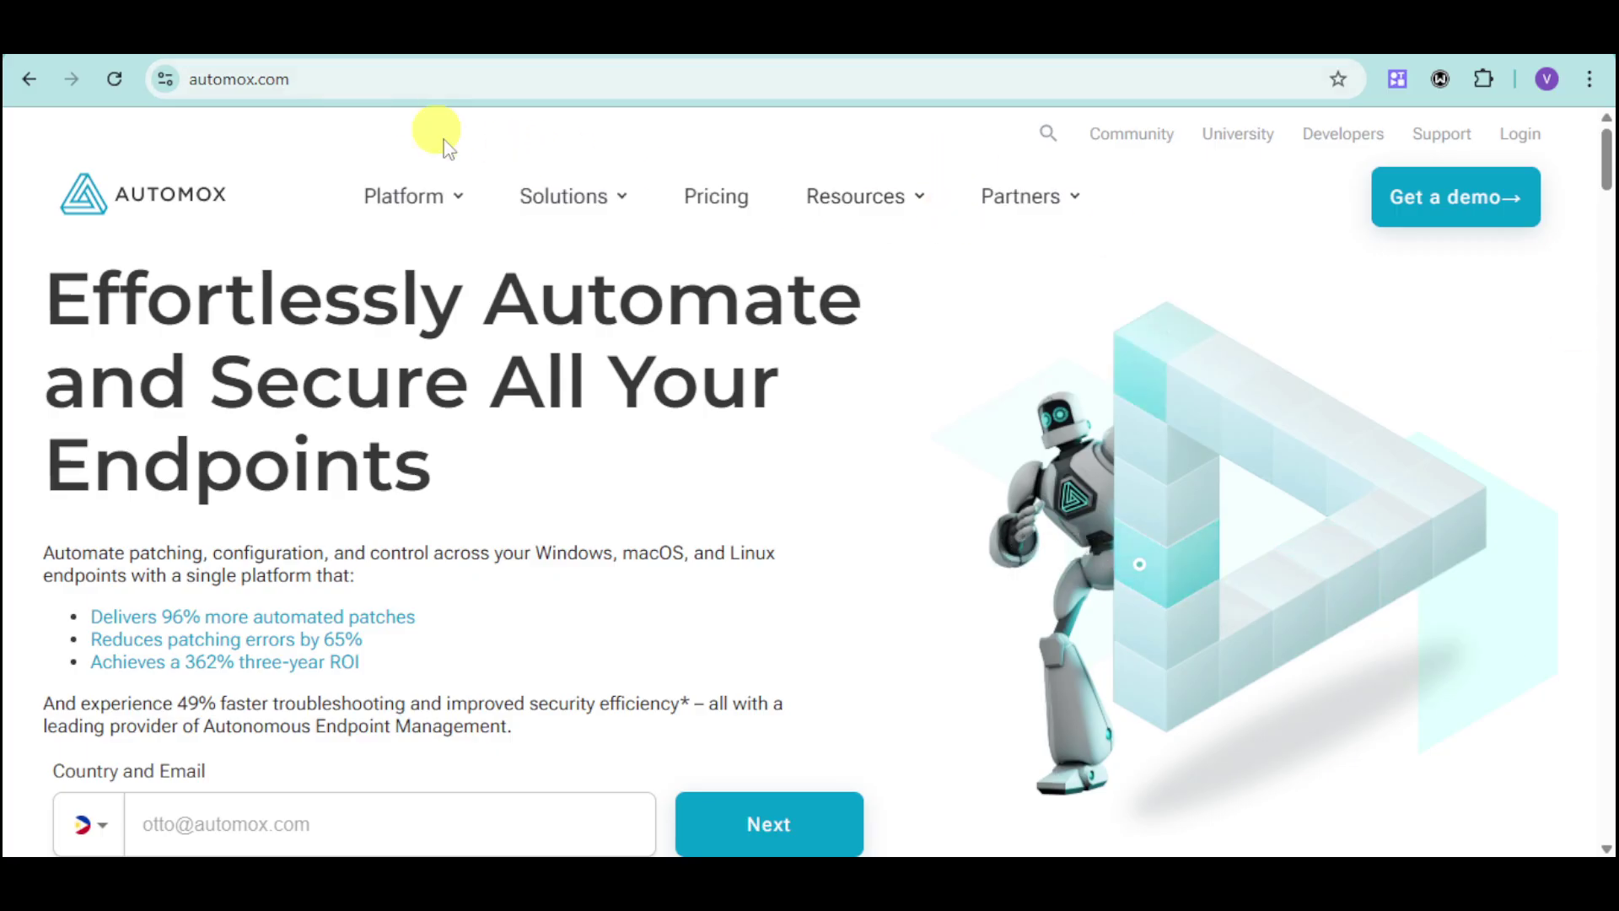
Submit the sign-up email and start adding the first device
scroll(332, 699, "down", 1)
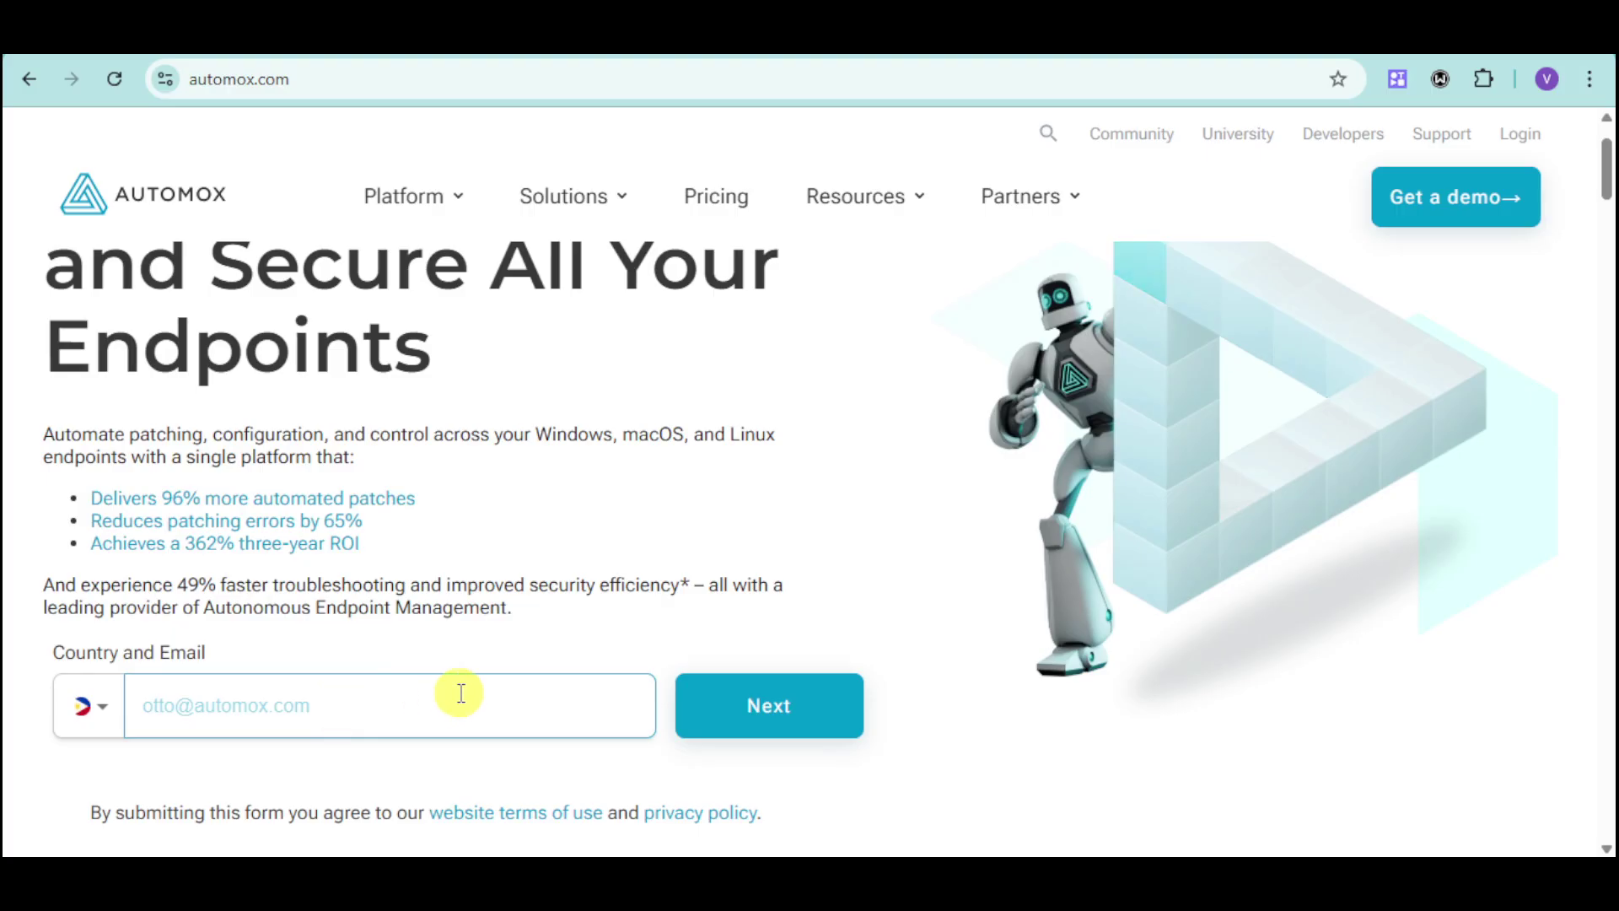
left_click(799, 708)
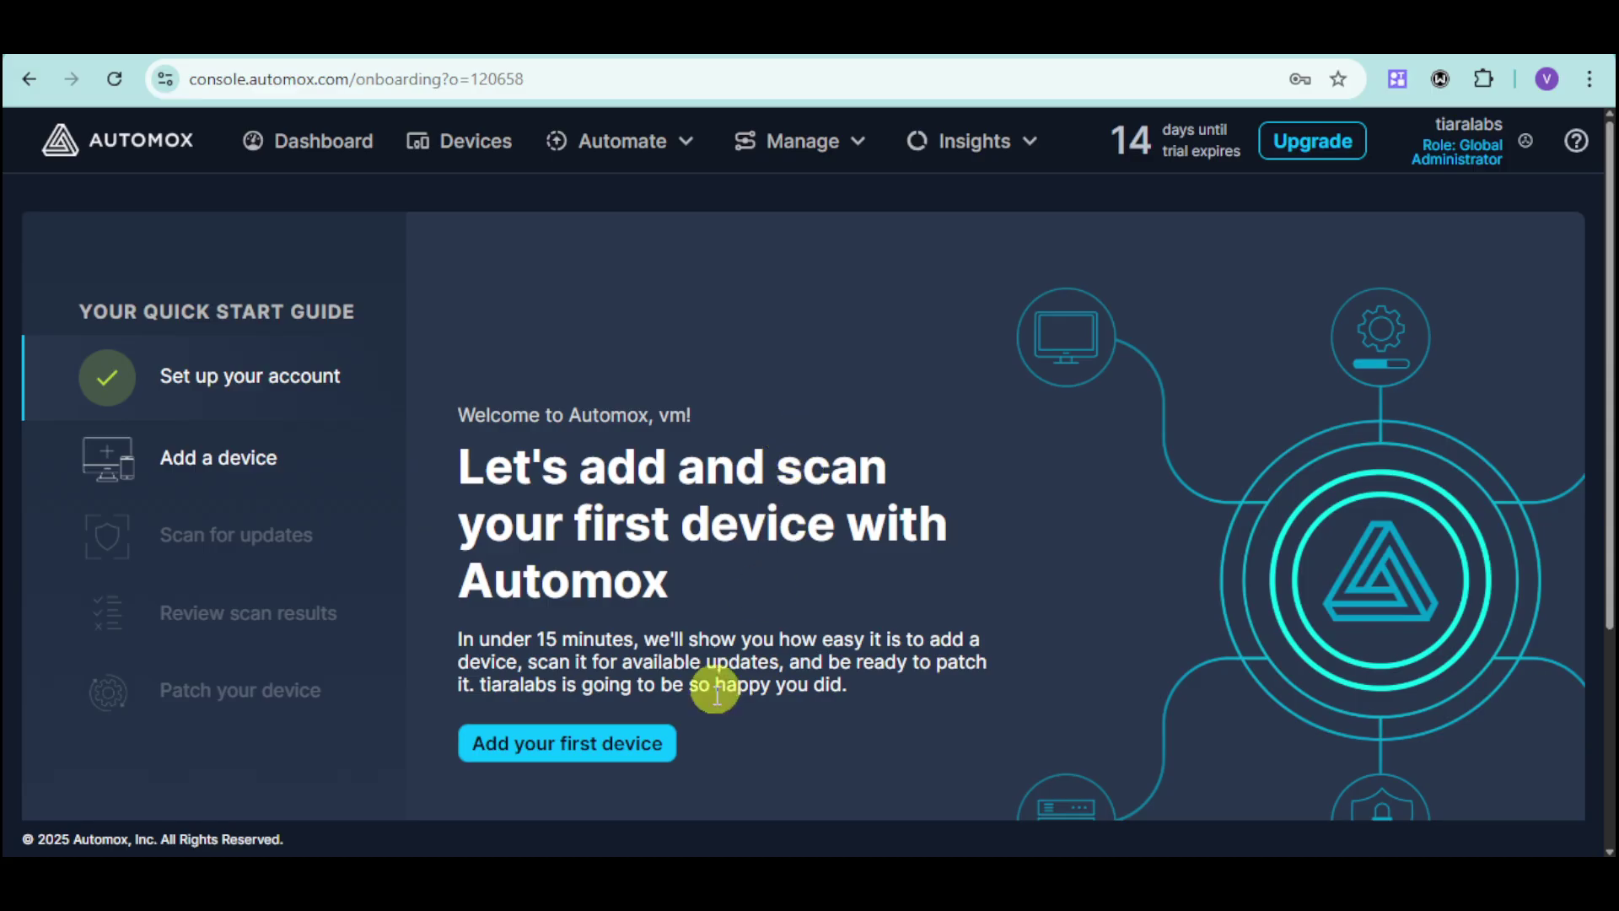
left_click(649, 758)
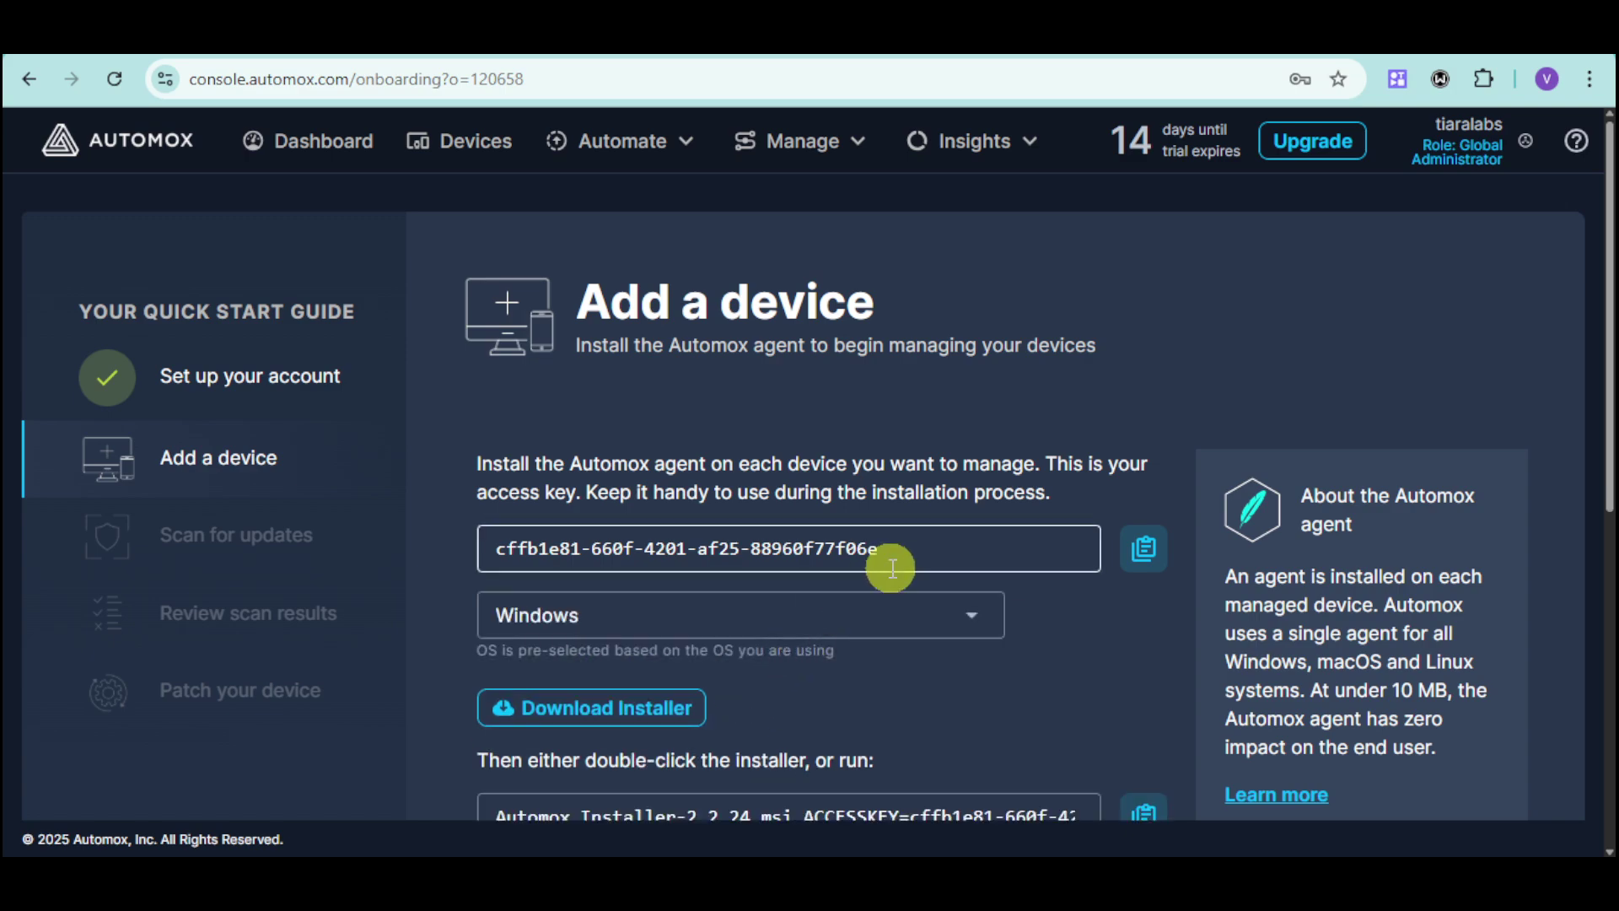
Download the Windows agent installer Automox_Installer-2.2.24.msi and copy the access key
scroll(898, 609, "down", 2)
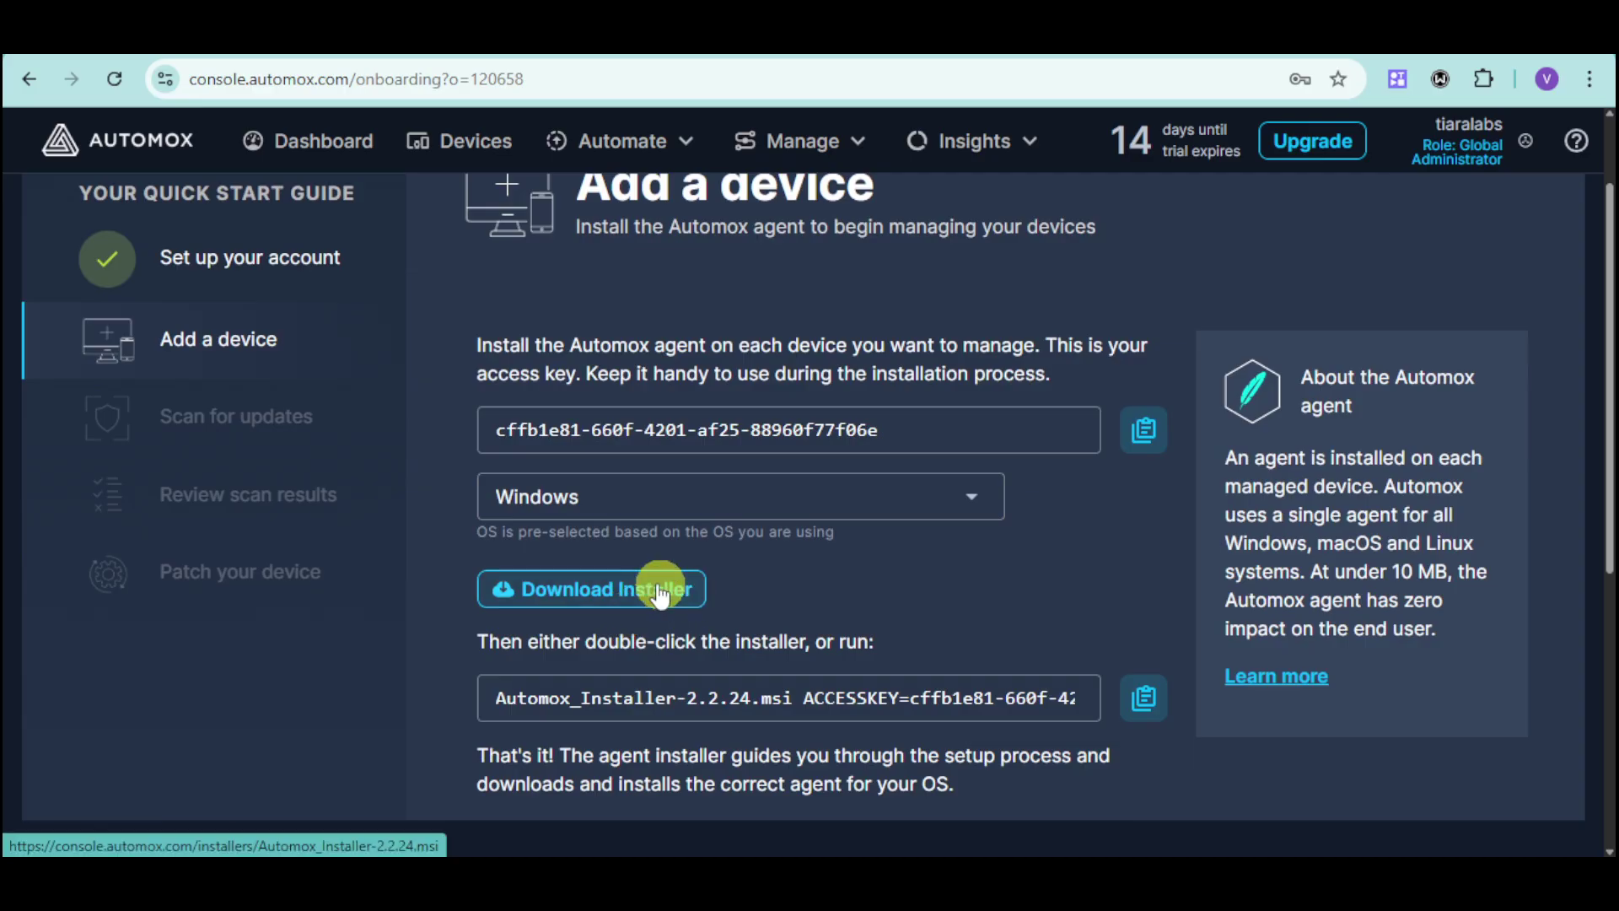
left_click(649, 600)
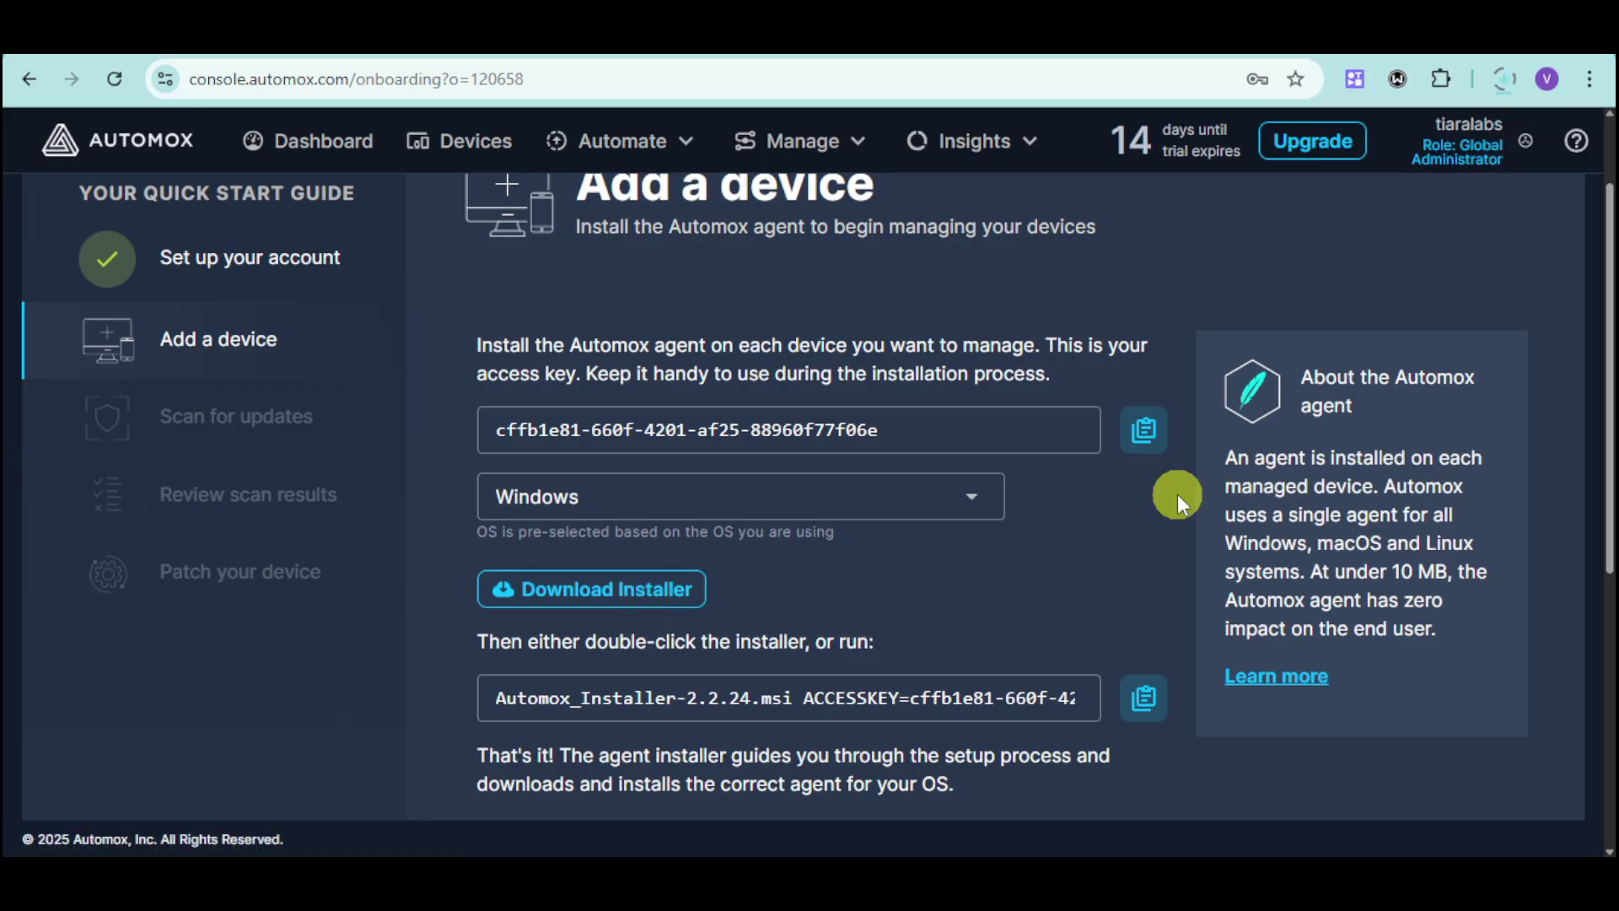
left_click(1147, 447)
left_click(1504, 86)
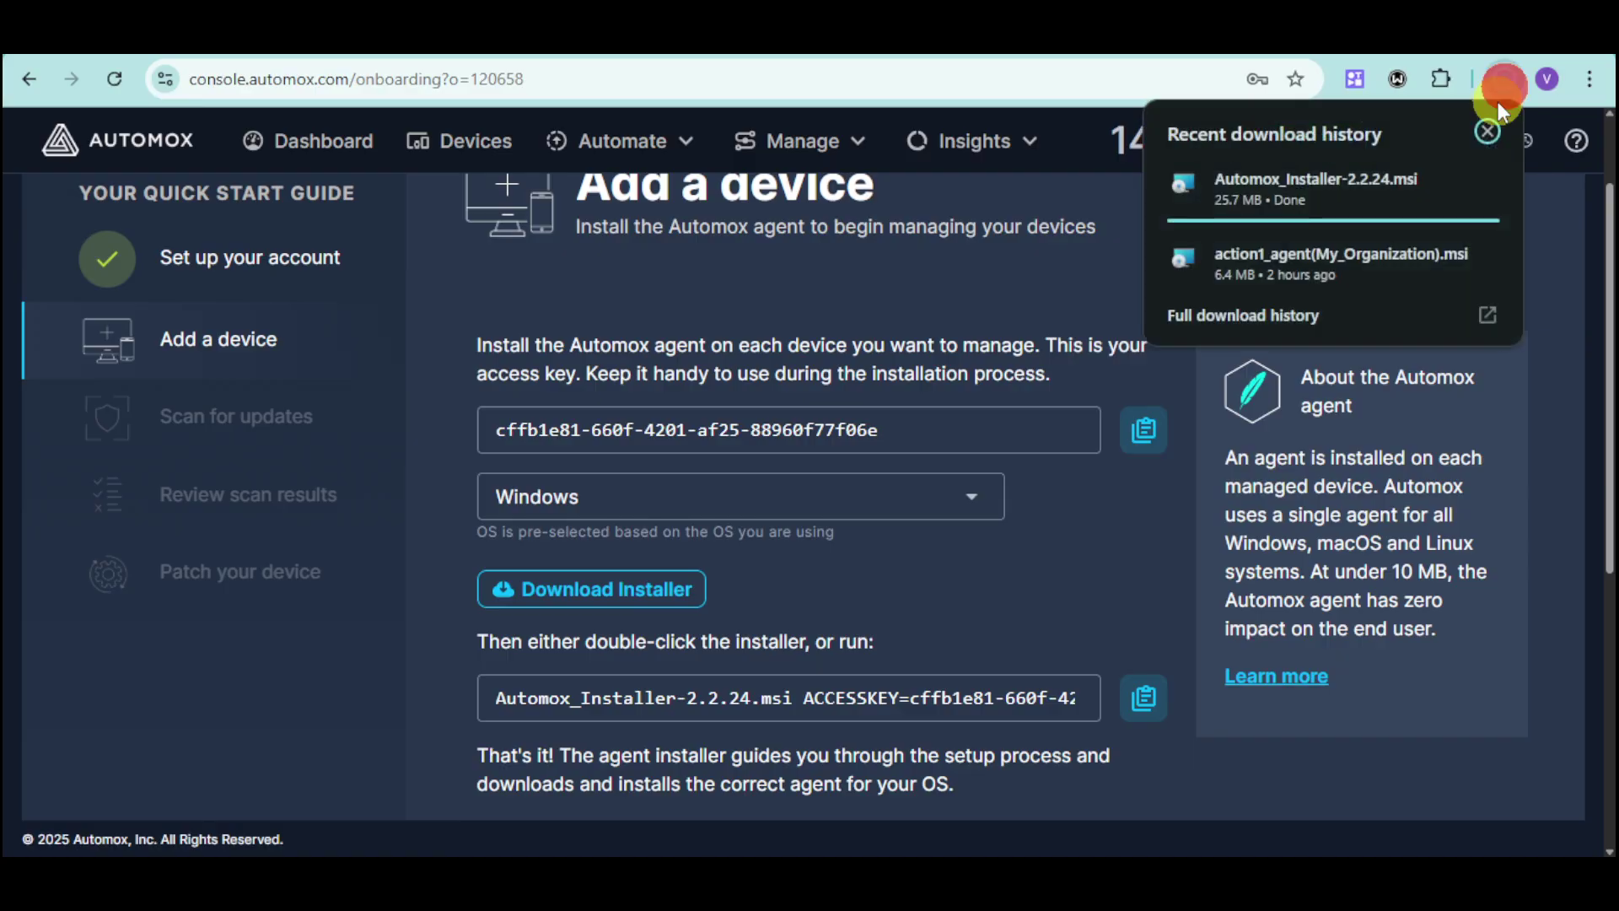
Launch the Automox installer and enter the copied access key
left_click(1329, 180)
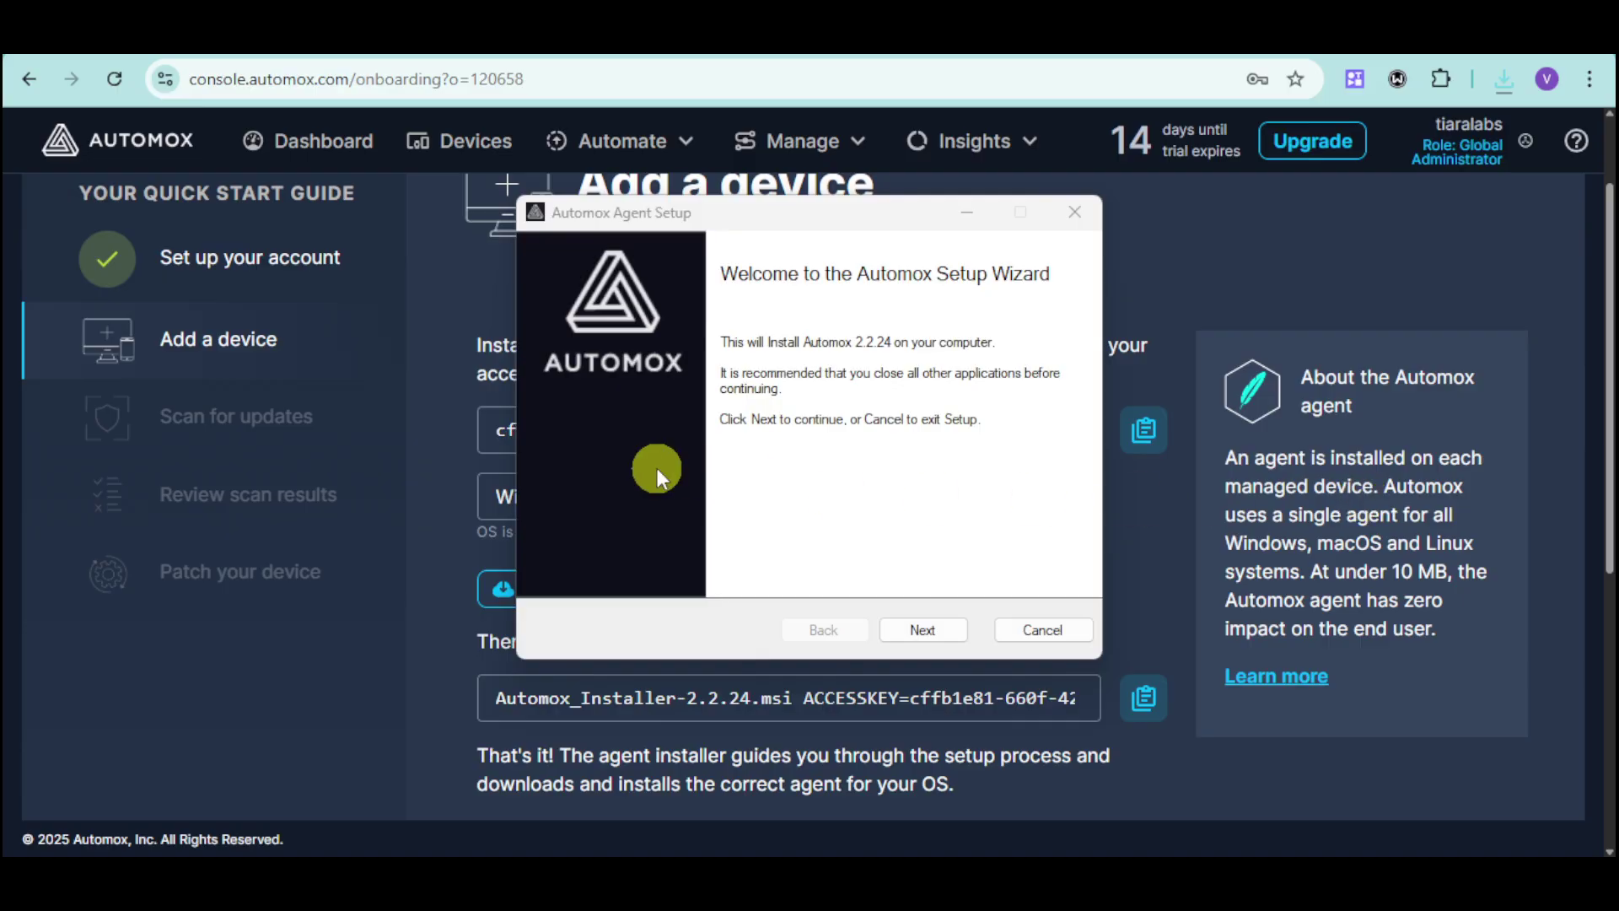
left_click(925, 631)
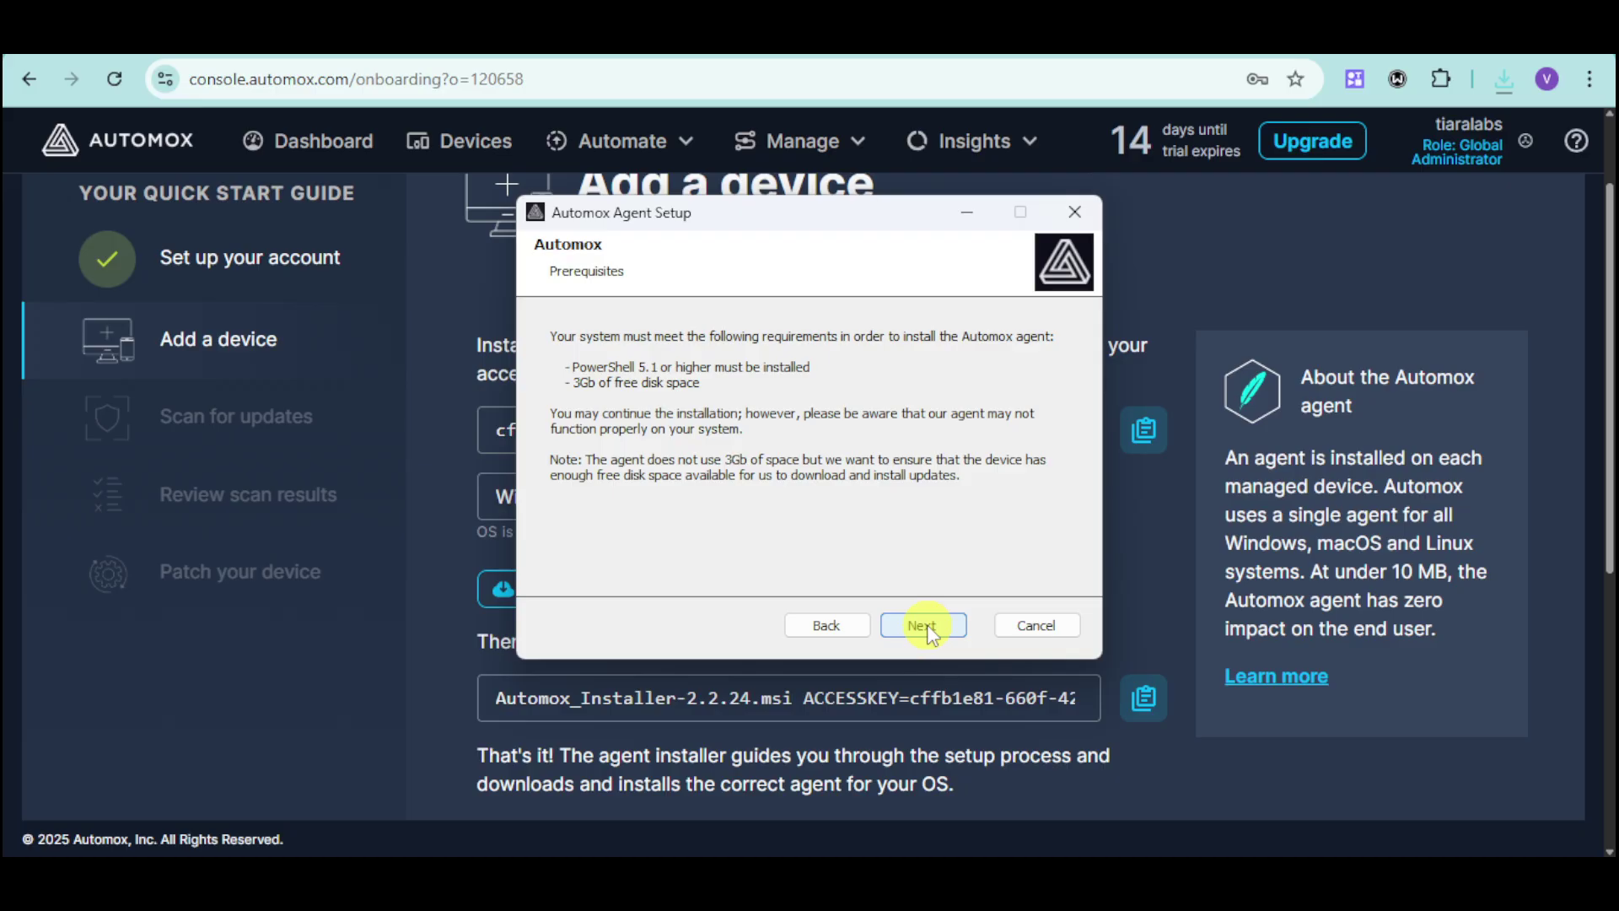
left_click(926, 625)
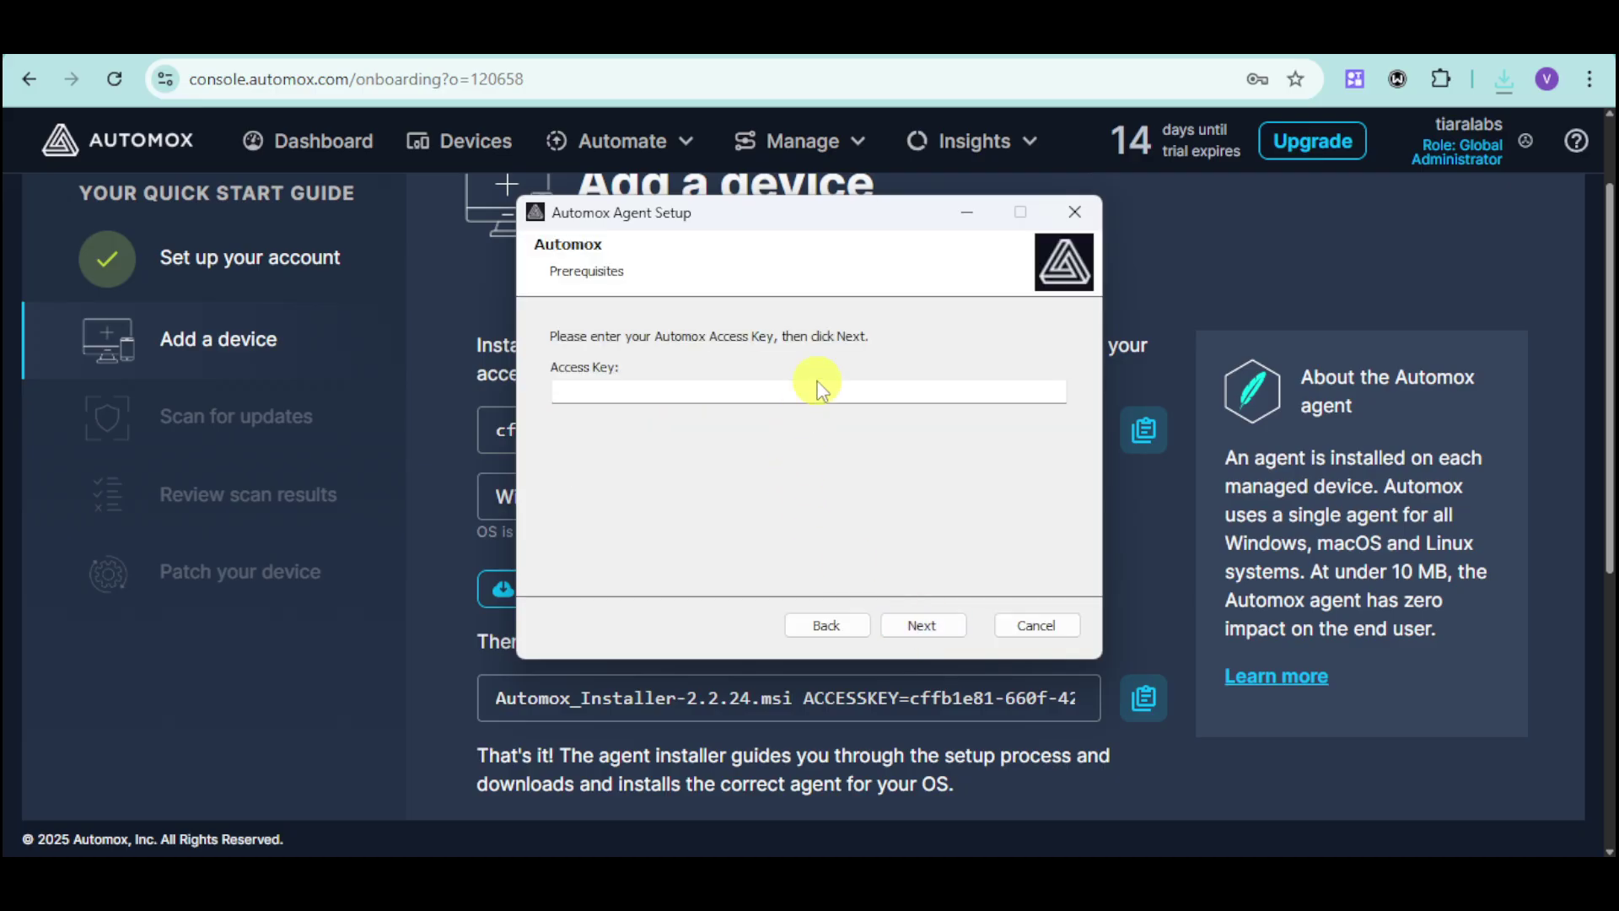
left_click(813, 387)
key("ctrl+v")
left_click(954, 620)
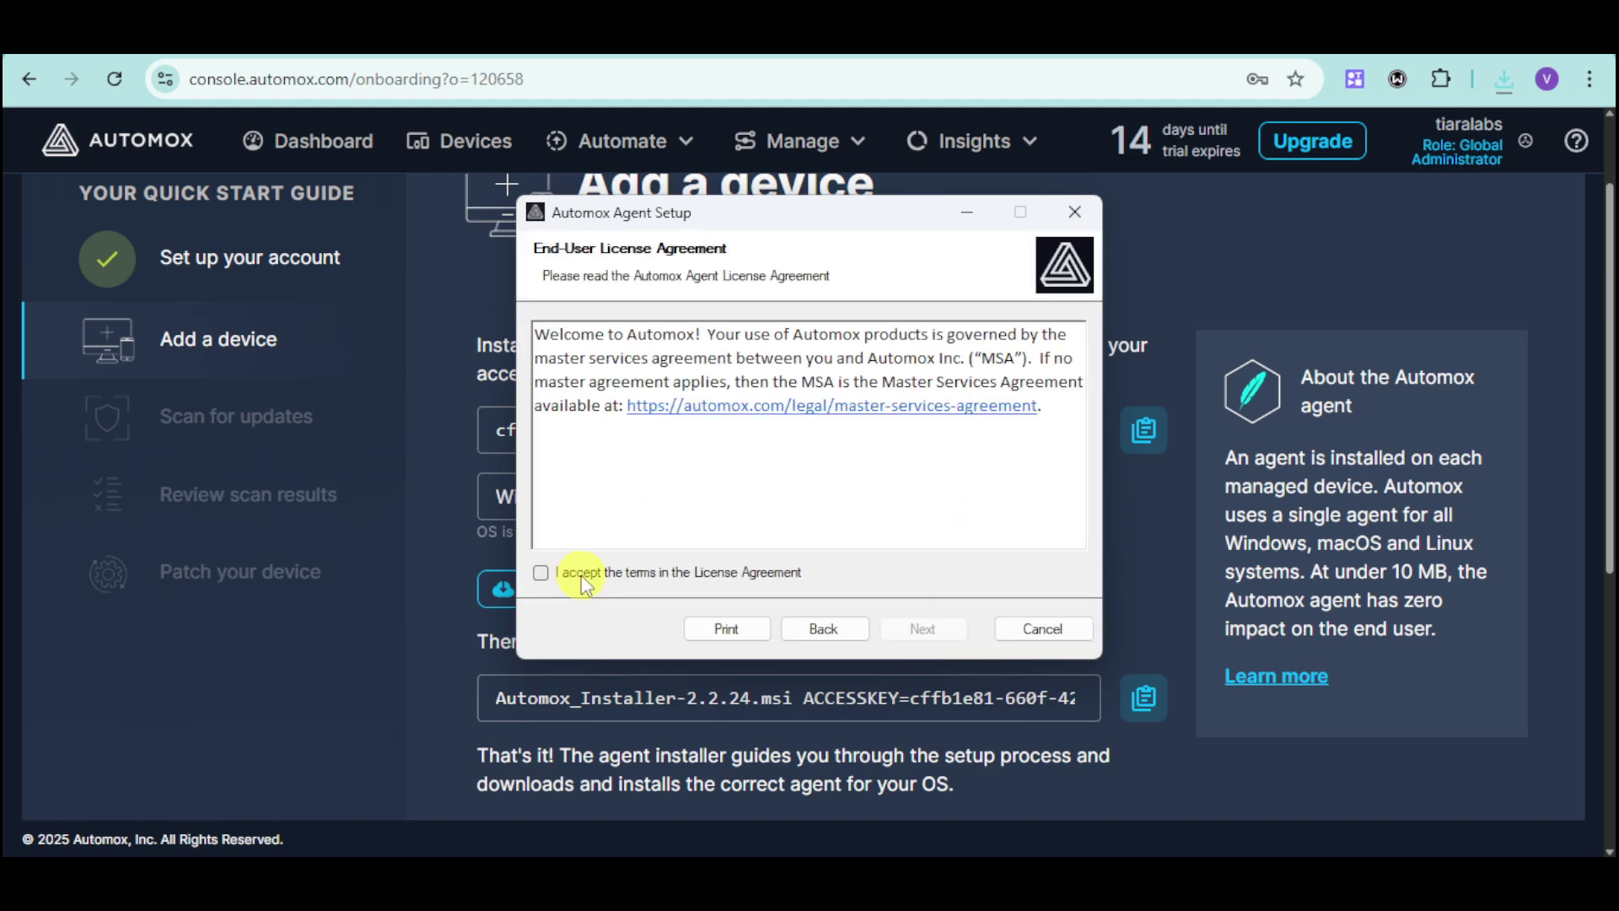
Accept the license, install the Automox agent, and finish the setup wizard
left_click(580, 574)
left_click(919, 631)
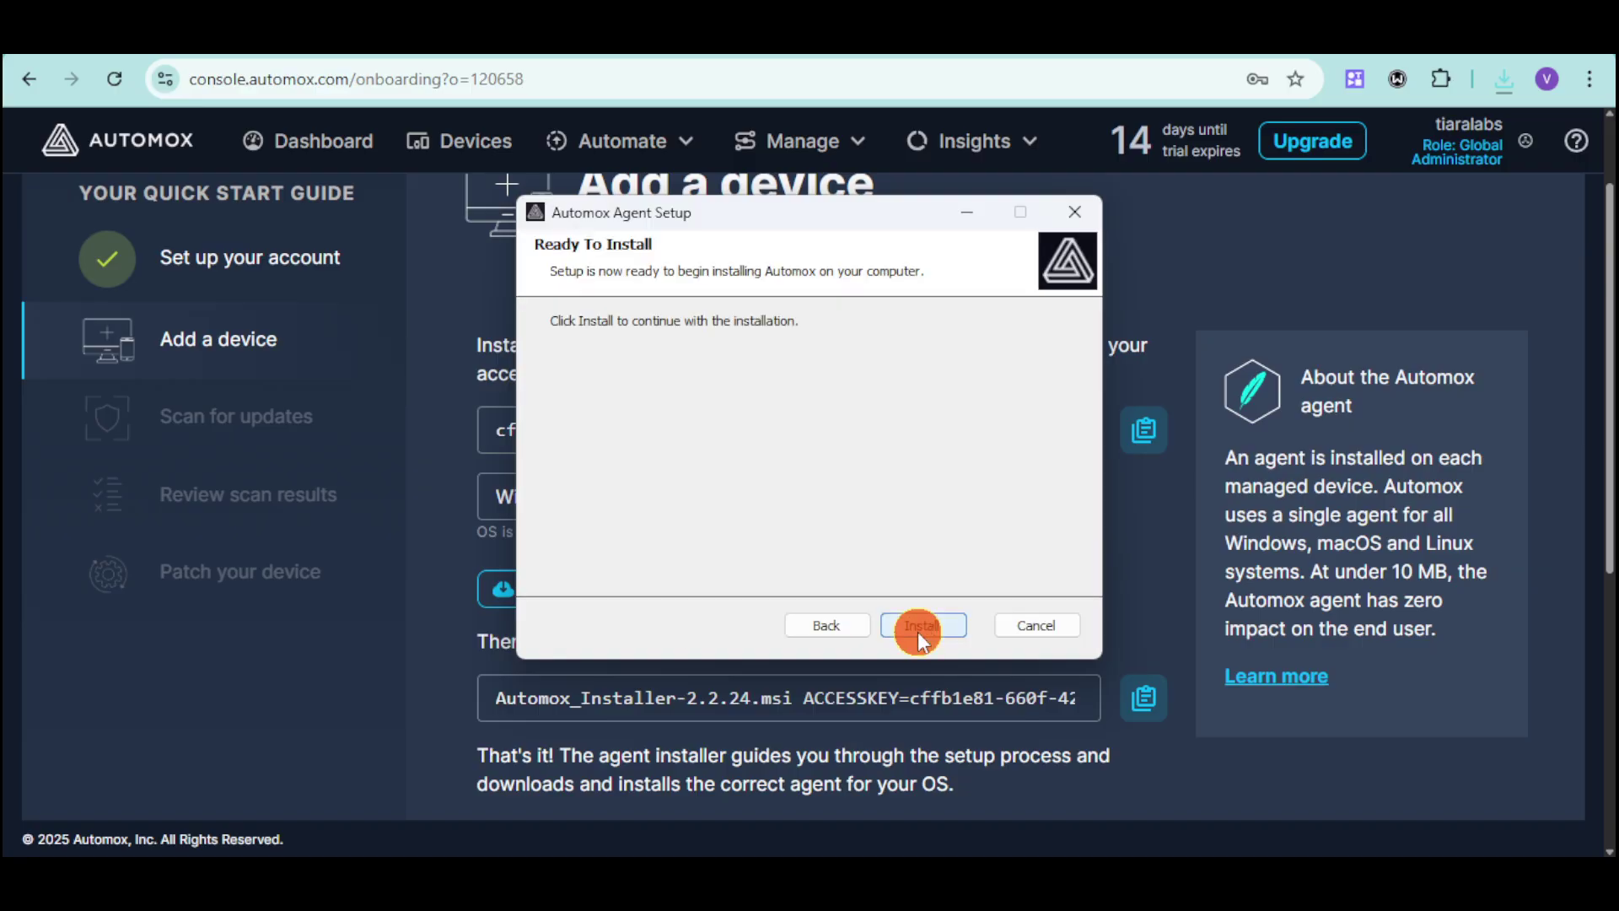
left_click(919, 633)
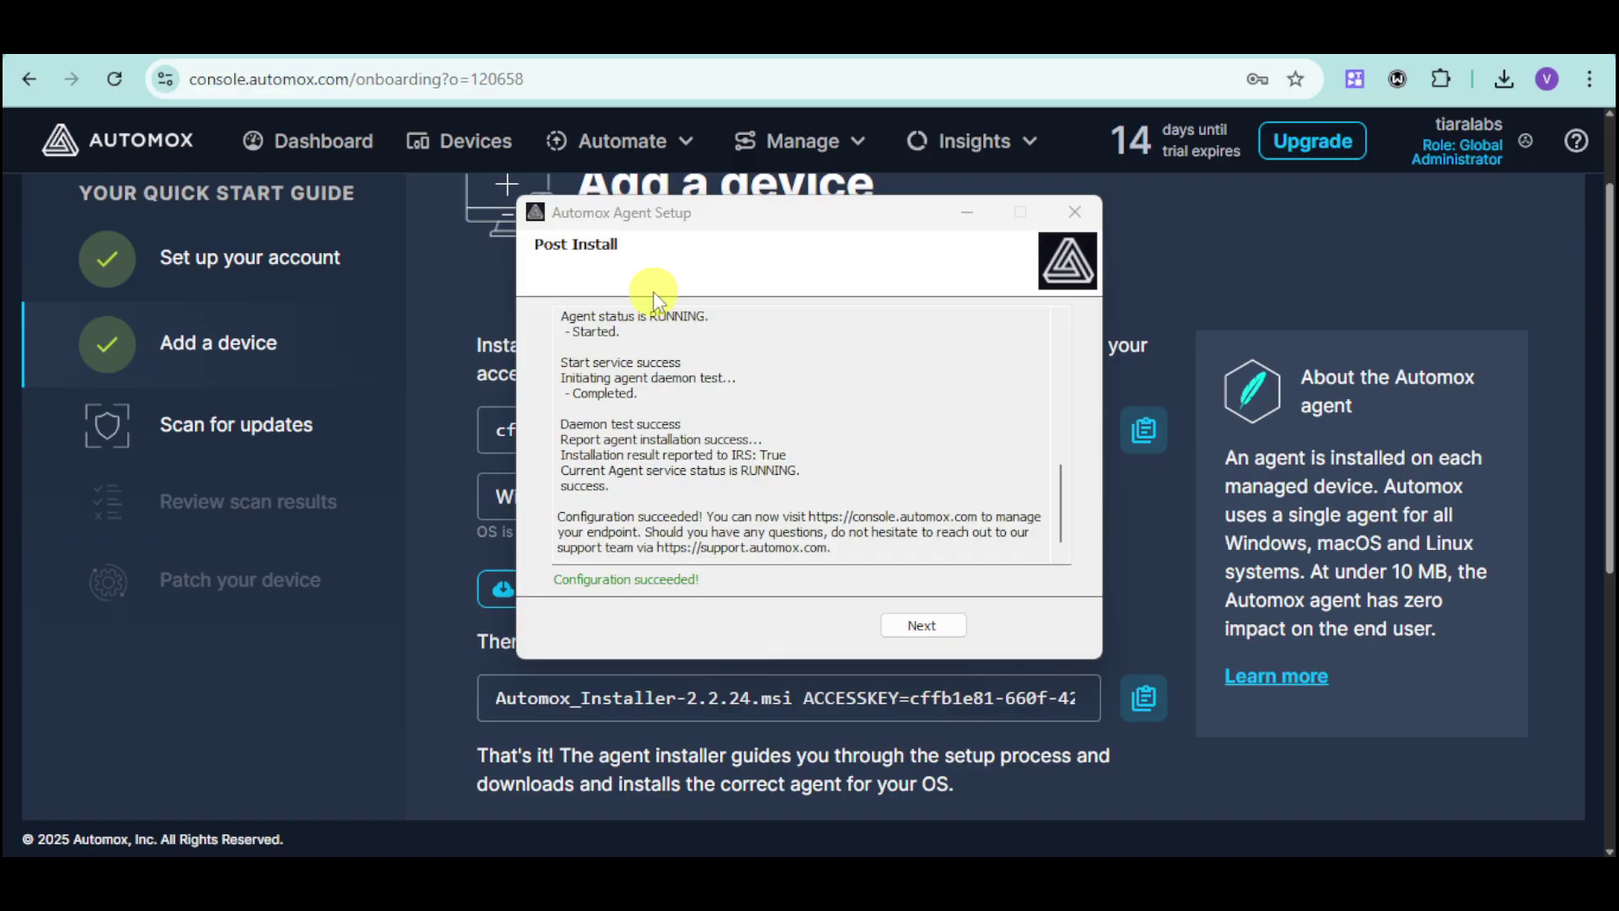
left_click(944, 628)
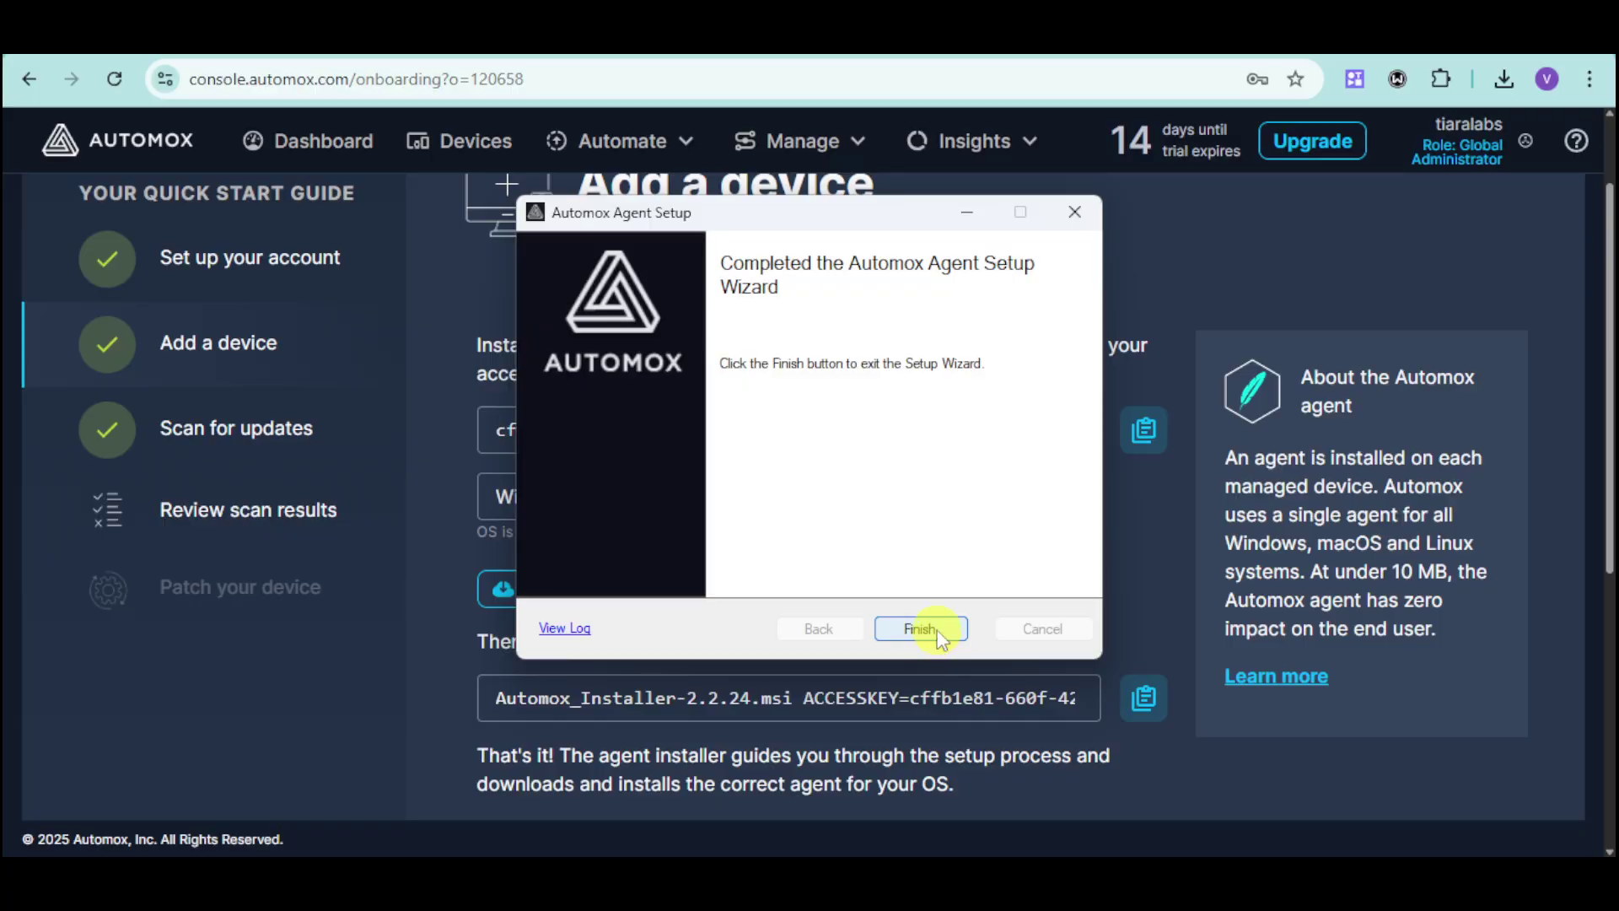
left_click(936, 631)
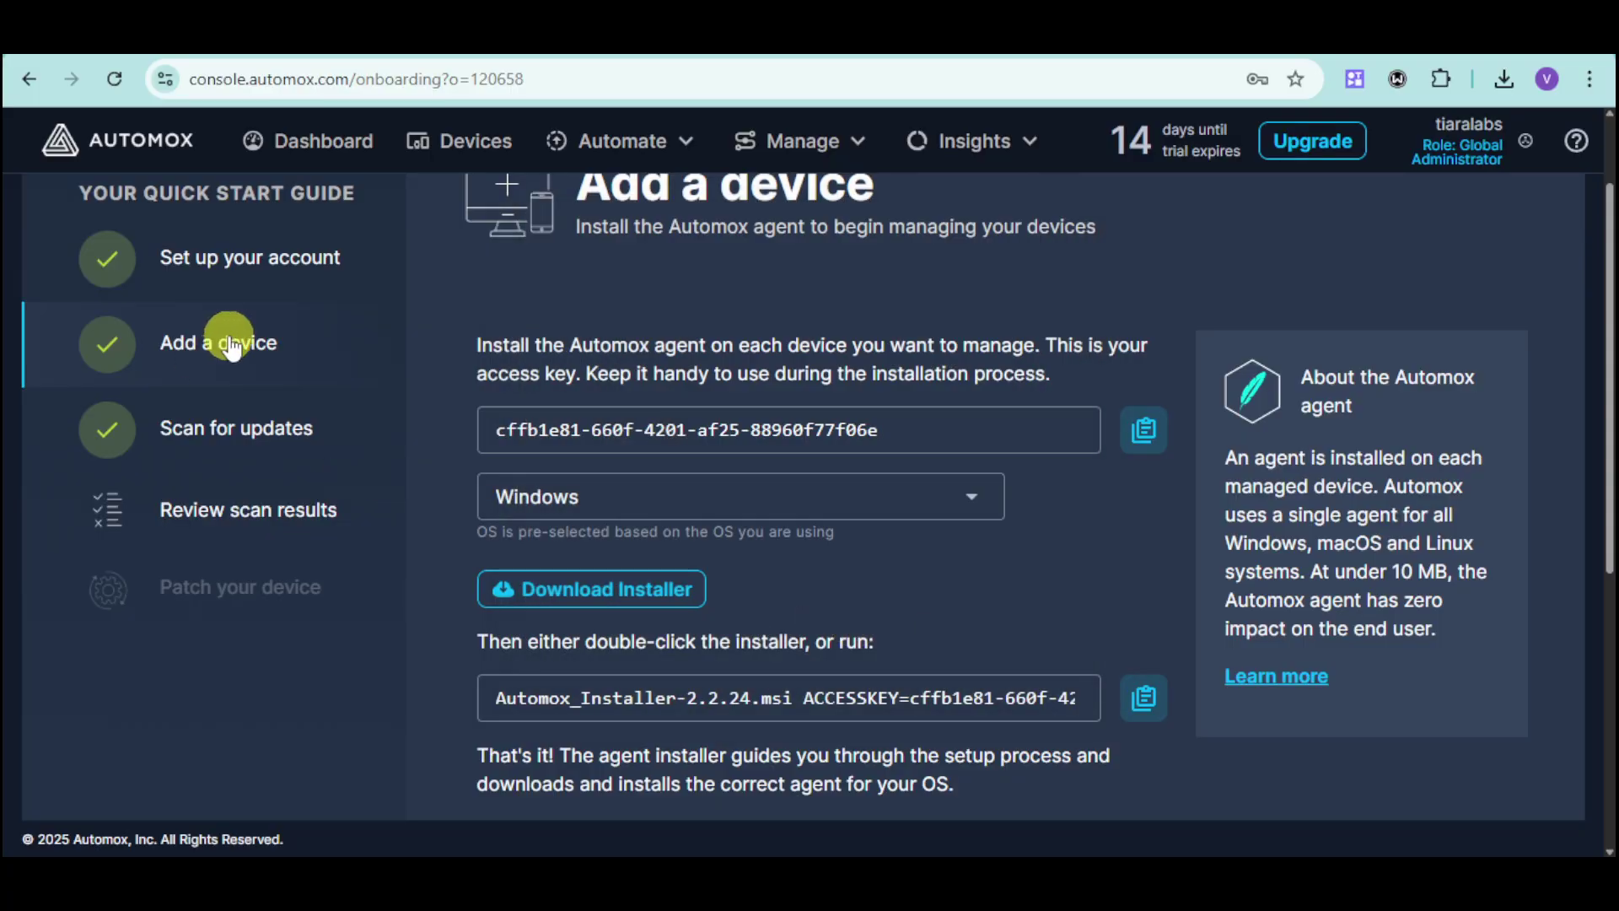
Scan for updates and review results: 1 device, 0 available and 0 critical patches
left_click(250, 435)
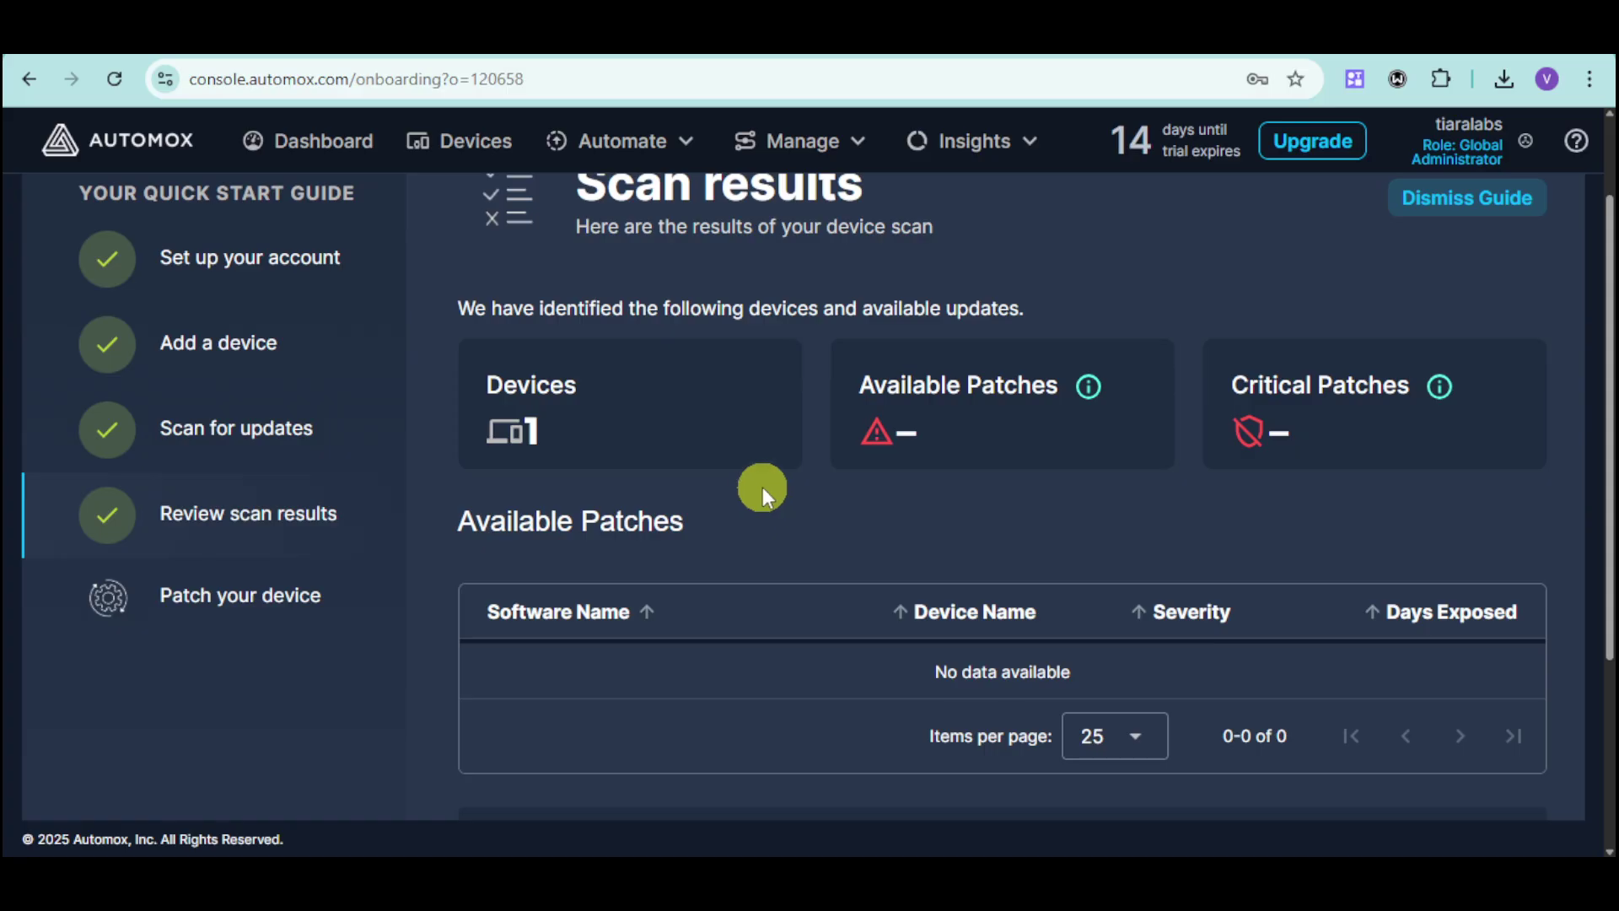
scroll(838, 492, "up", 2)
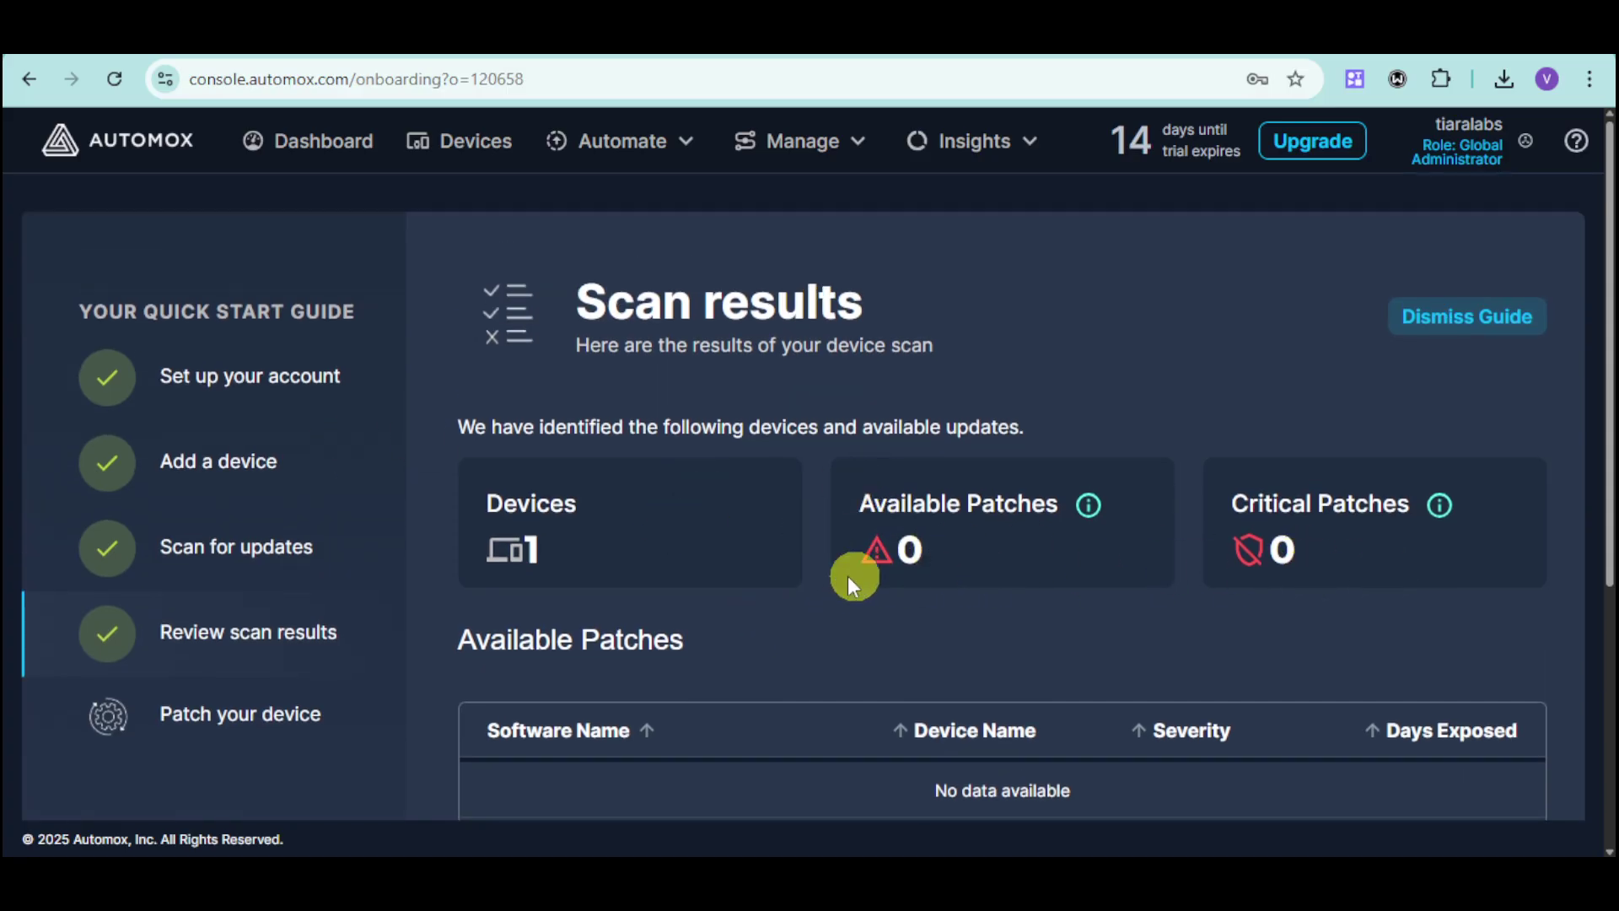
scroll(839, 575, "down", 4)
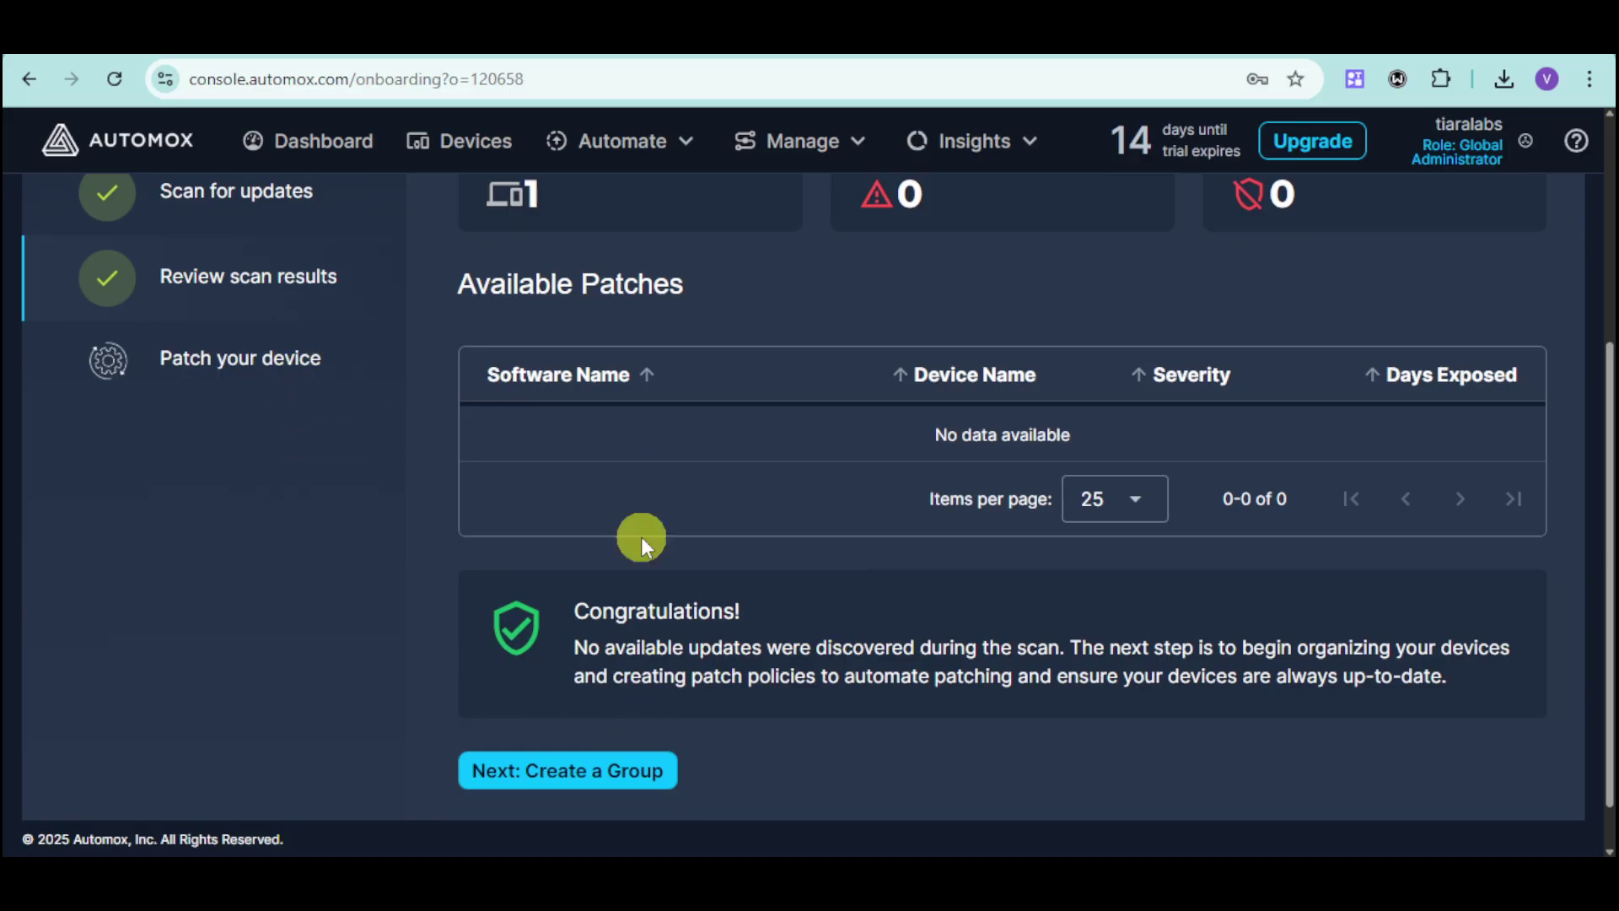
Create a device group named 'friends' and review its Edit Group settings
left_click(649, 787)
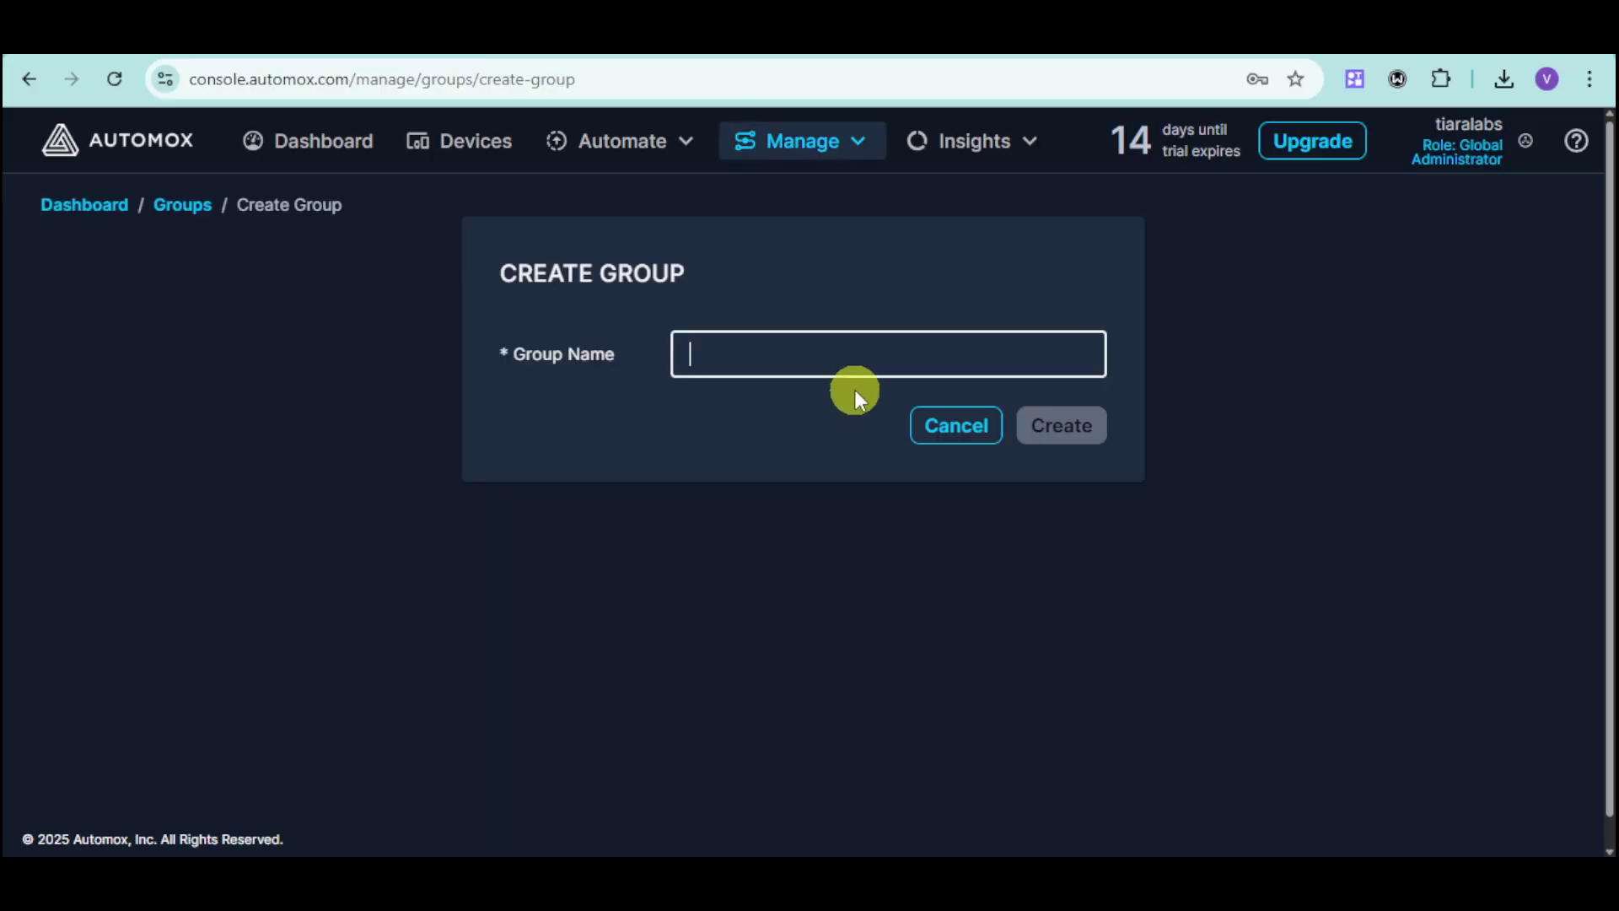
type("friends")
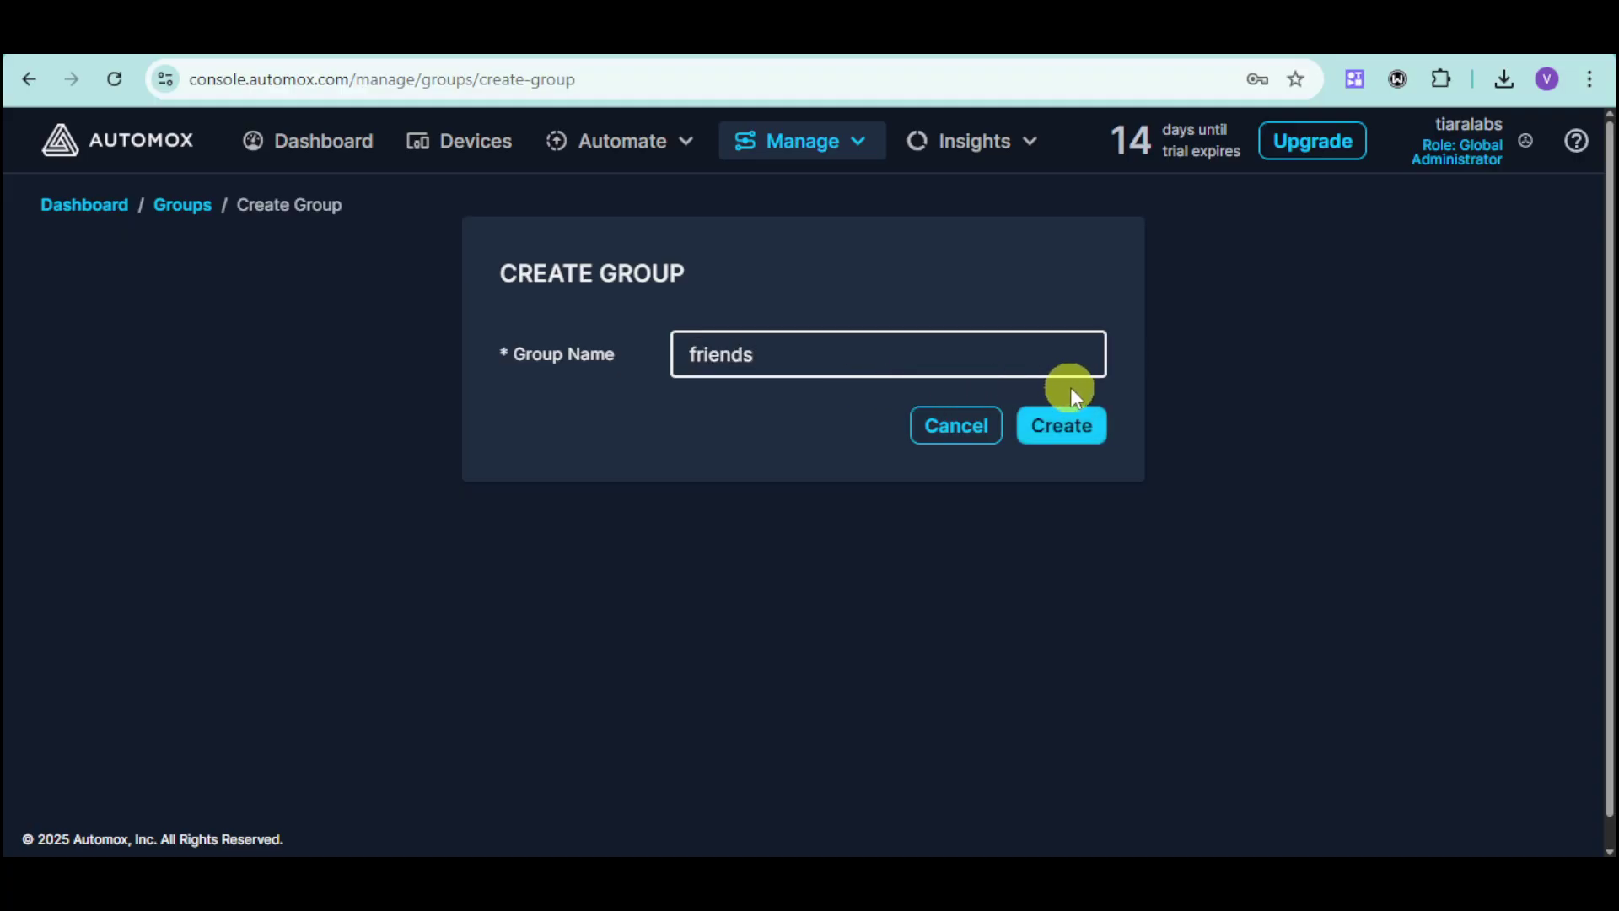
left_click(1071, 428)
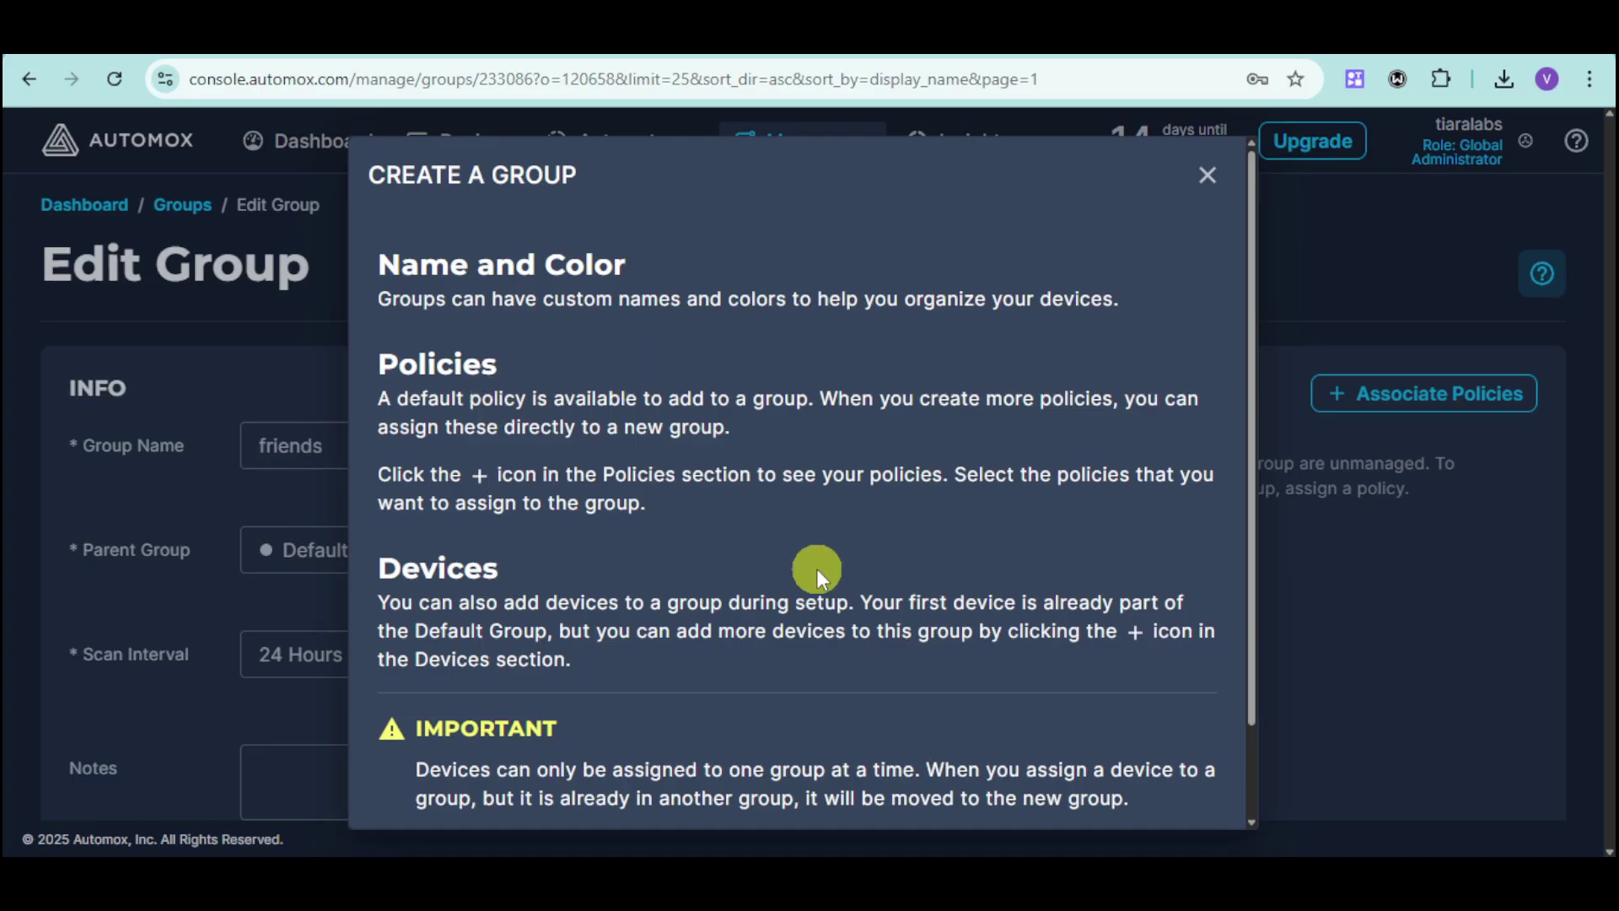
scroll(818, 574, "down", 2)
left_click(1171, 792)
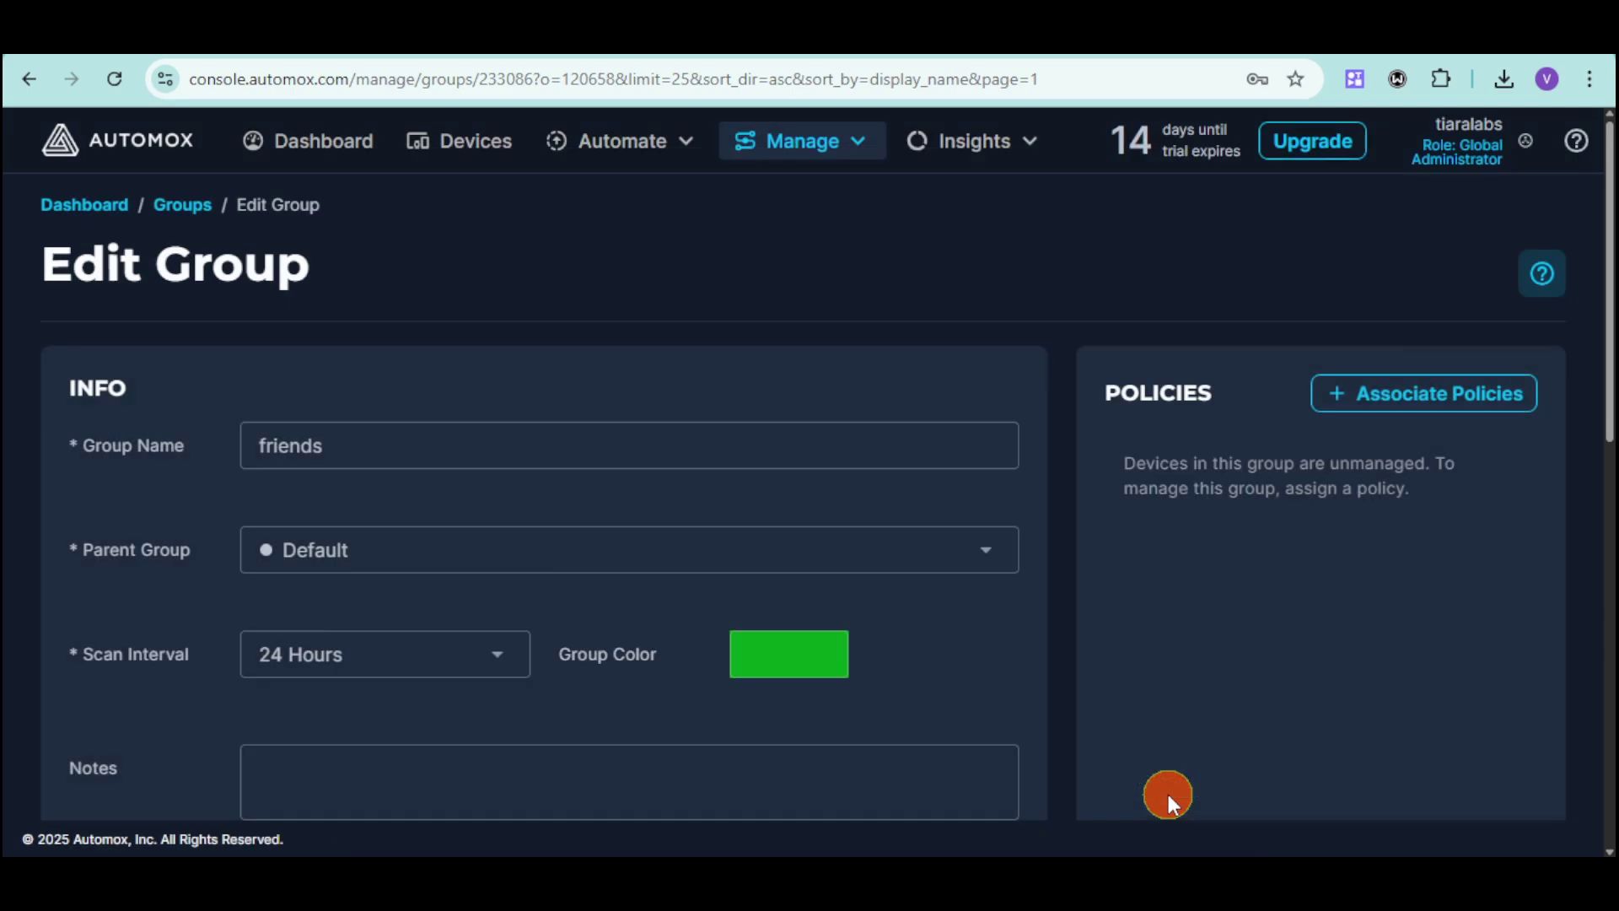
left_click(516, 550)
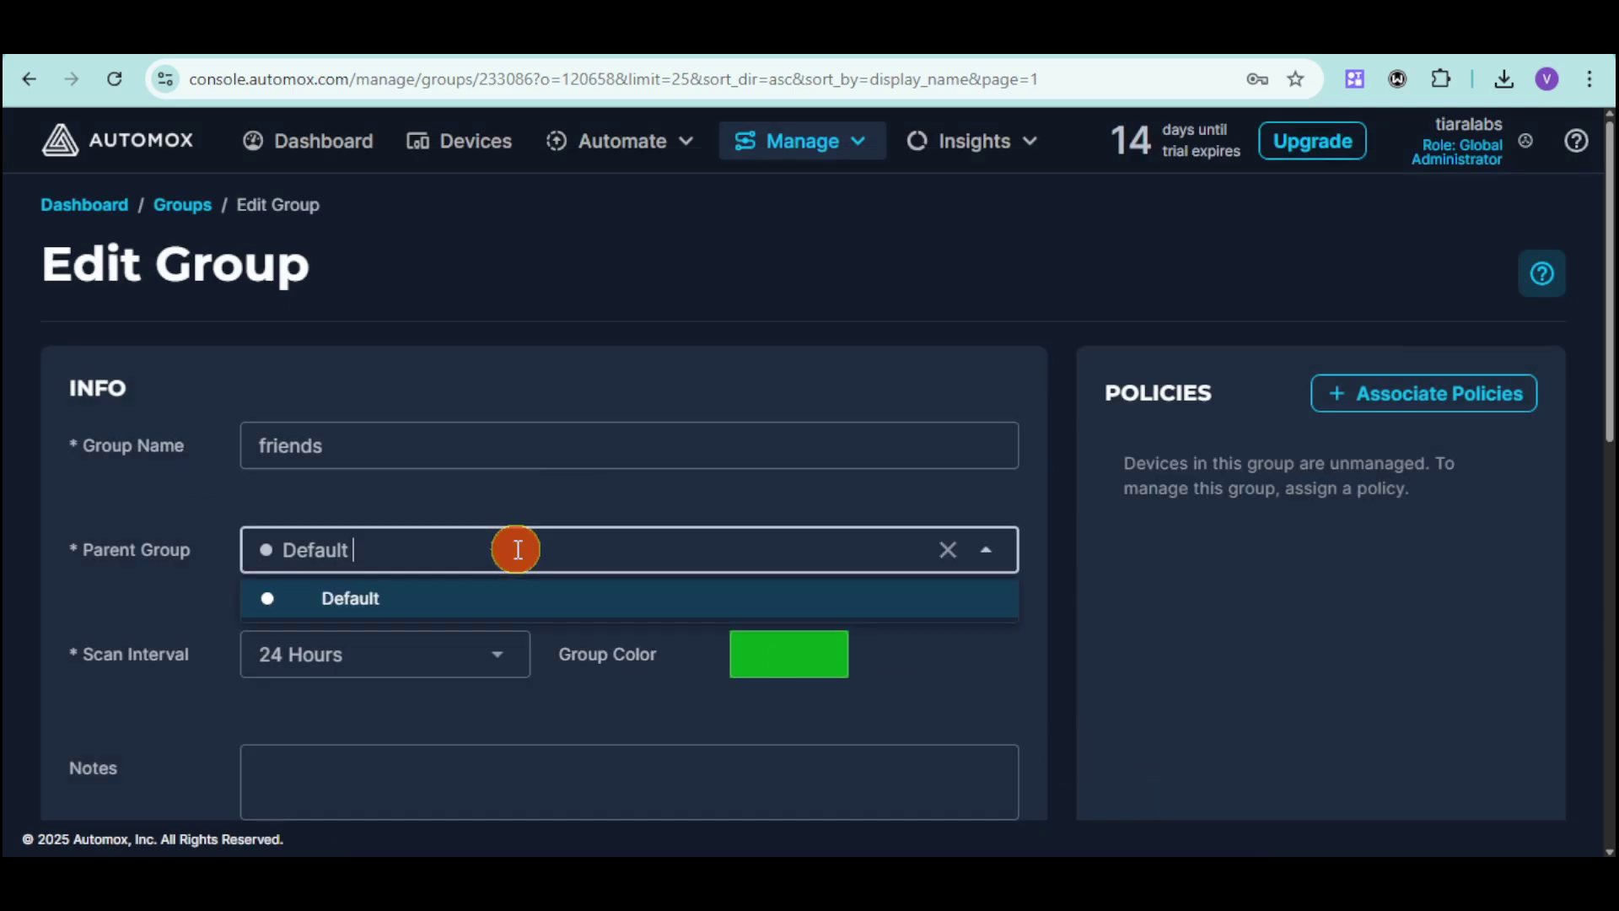
left_click(470, 666)
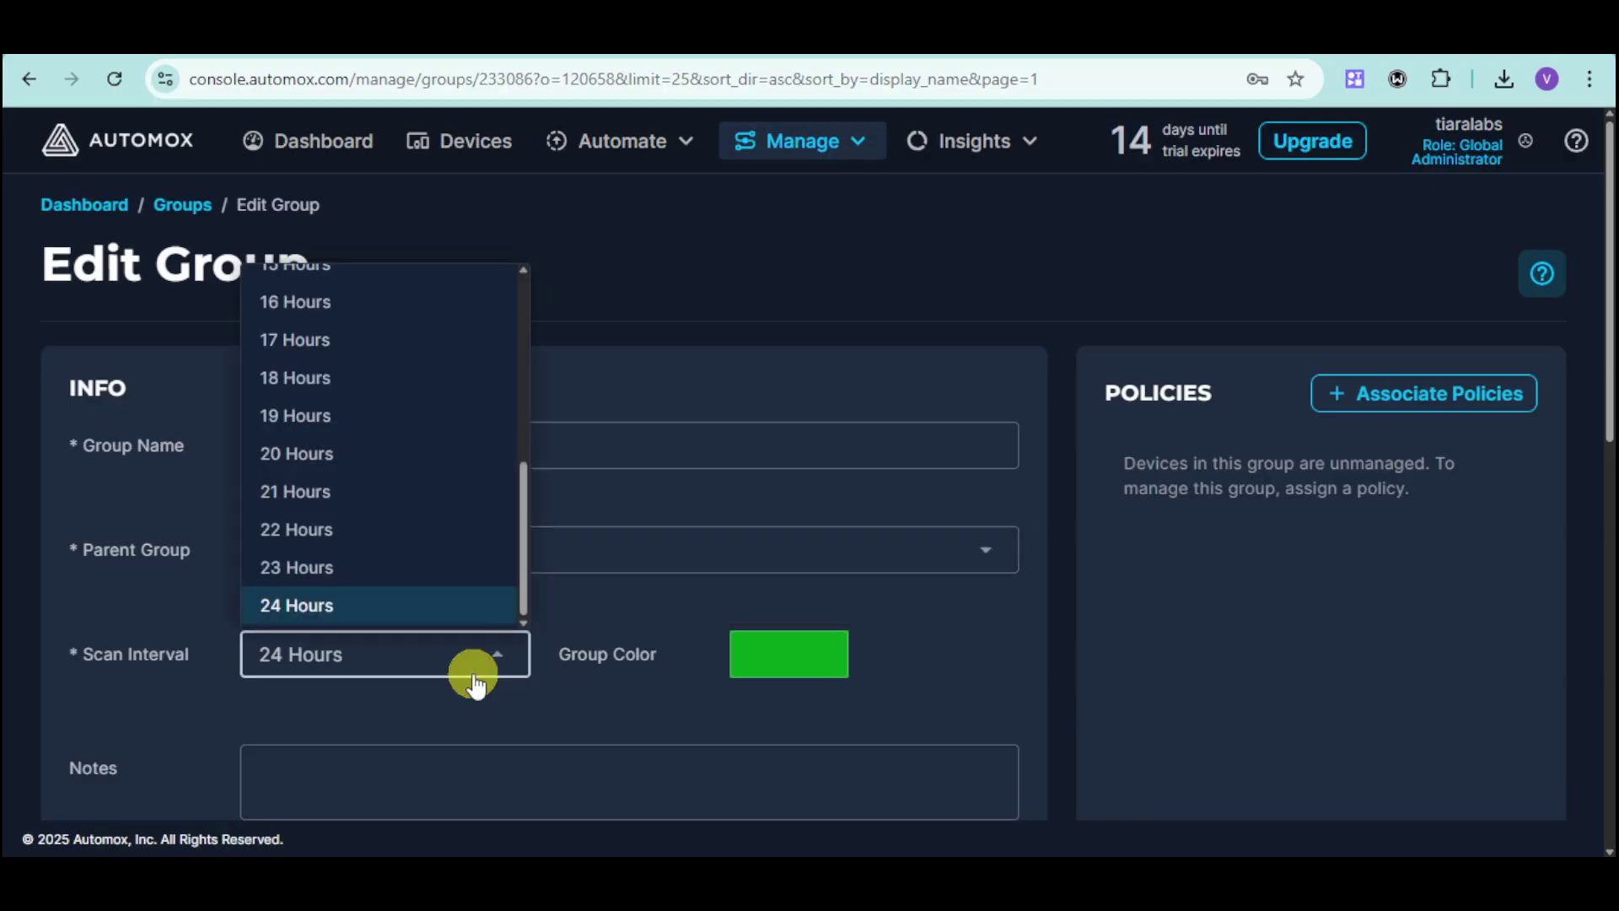
scroll(434, 489, "up", 5)
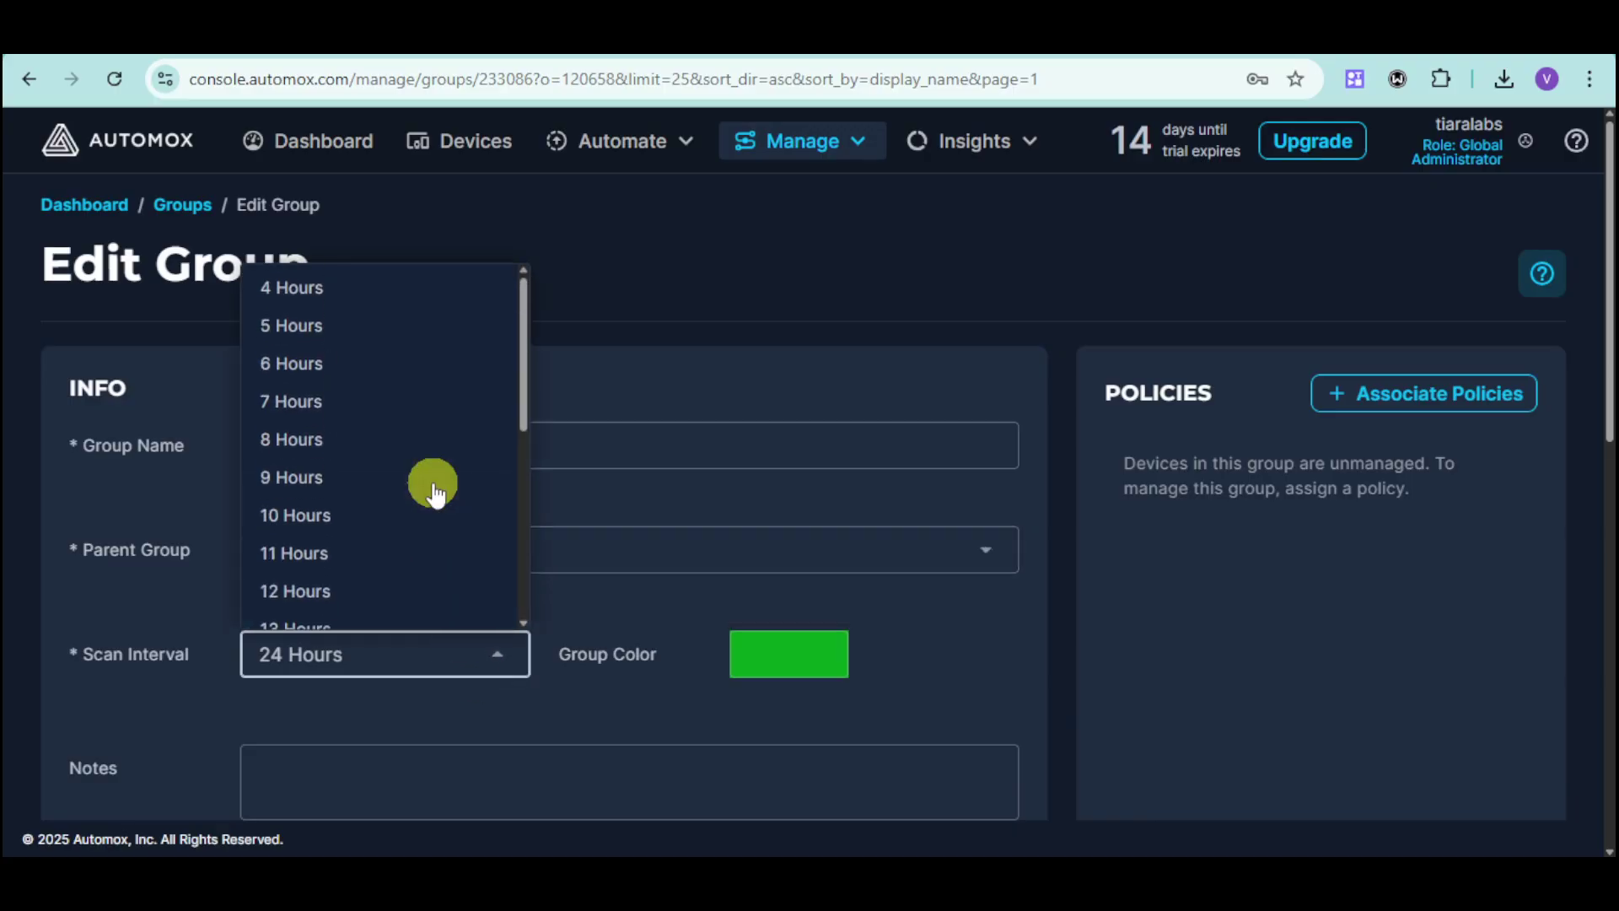
left_click(378, 592)
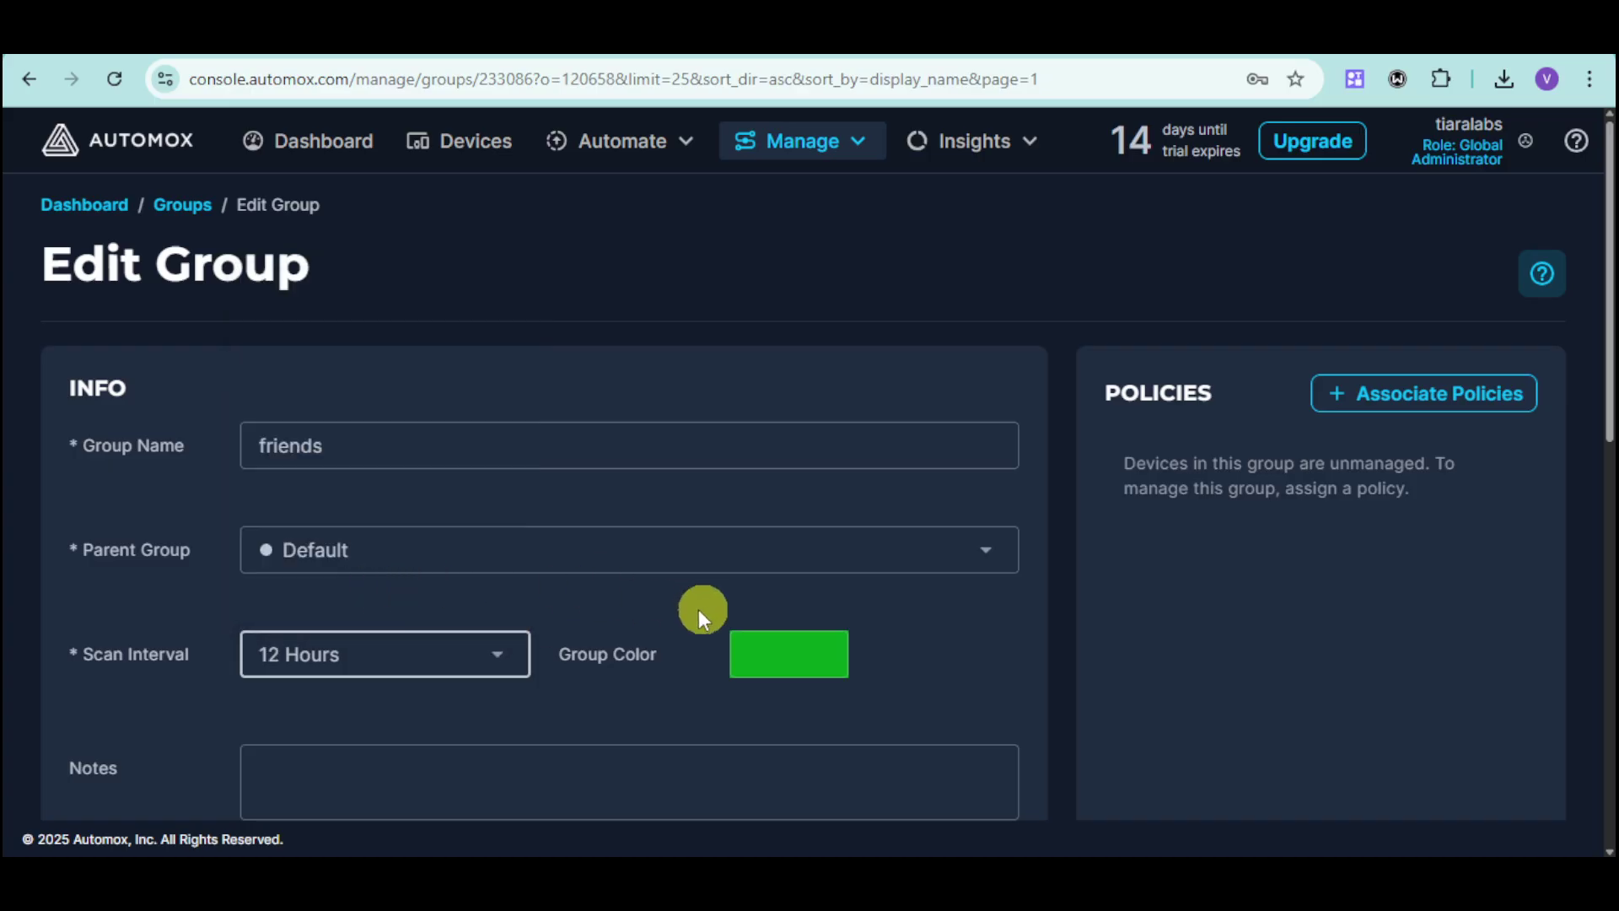
left_click(786, 656)
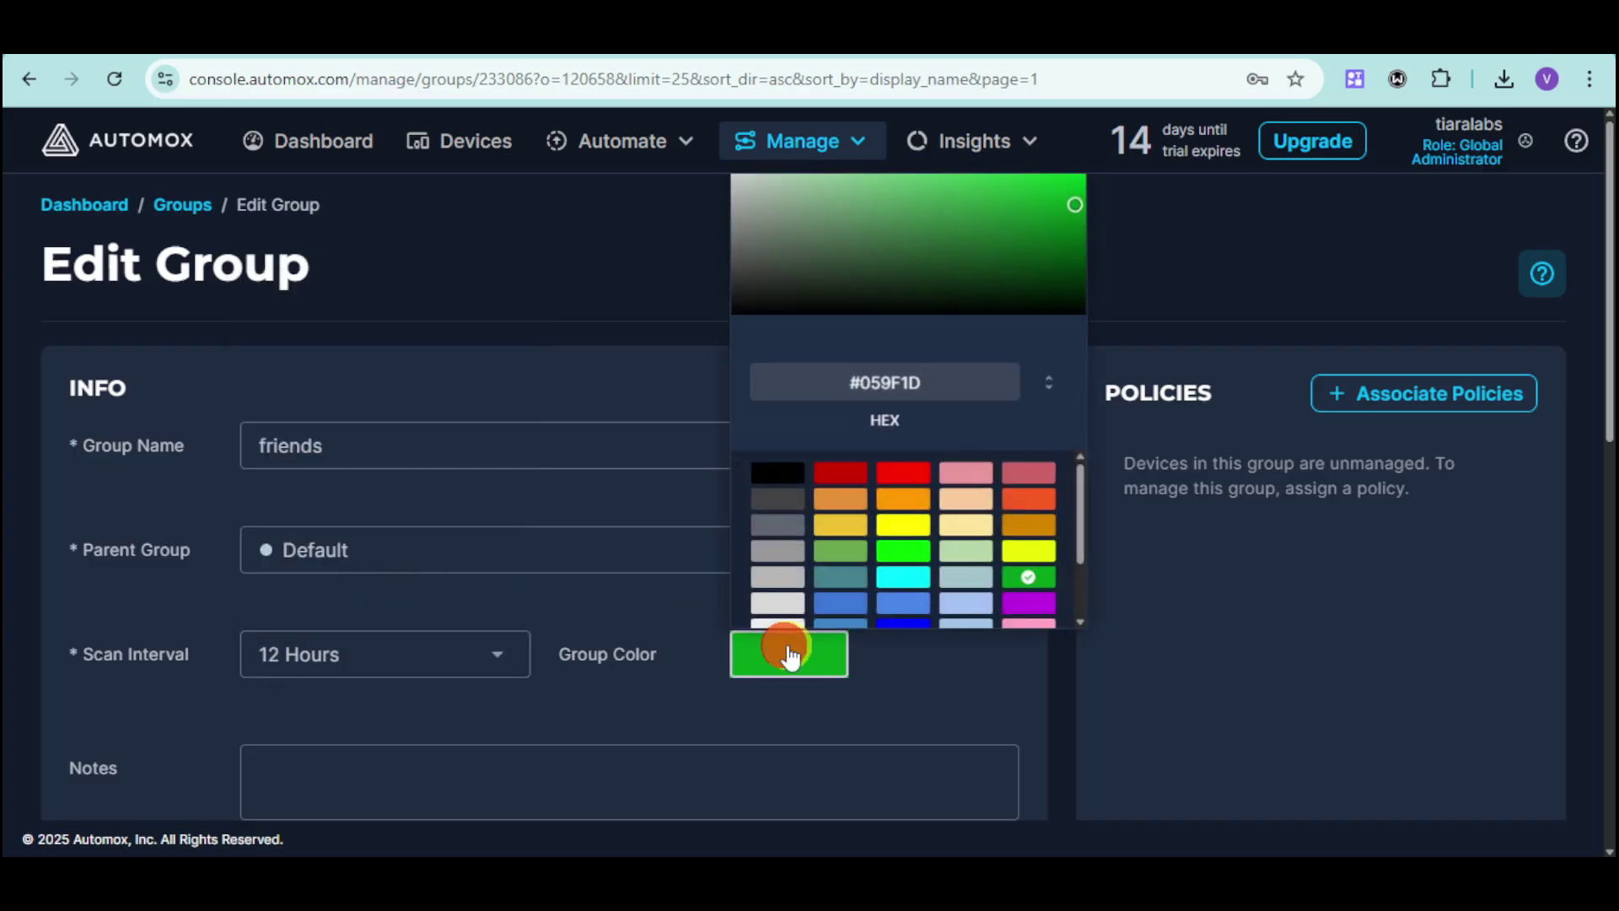
left_click(900, 605)
left_click(908, 670)
scroll(808, 666, "down", 3)
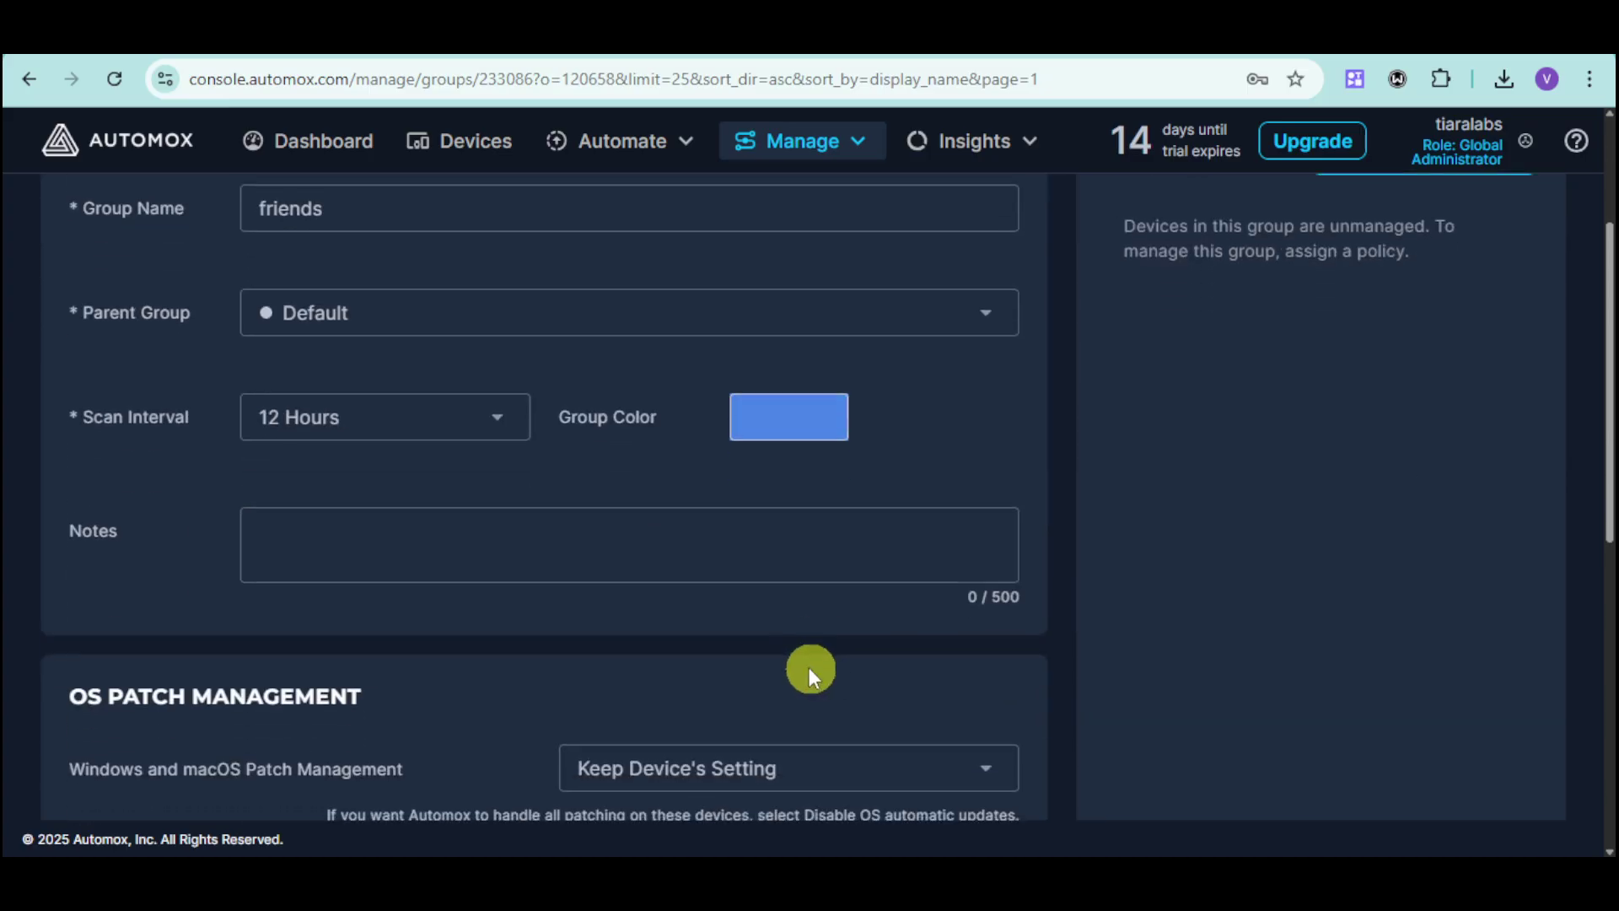
scroll(675, 544, "down", 2)
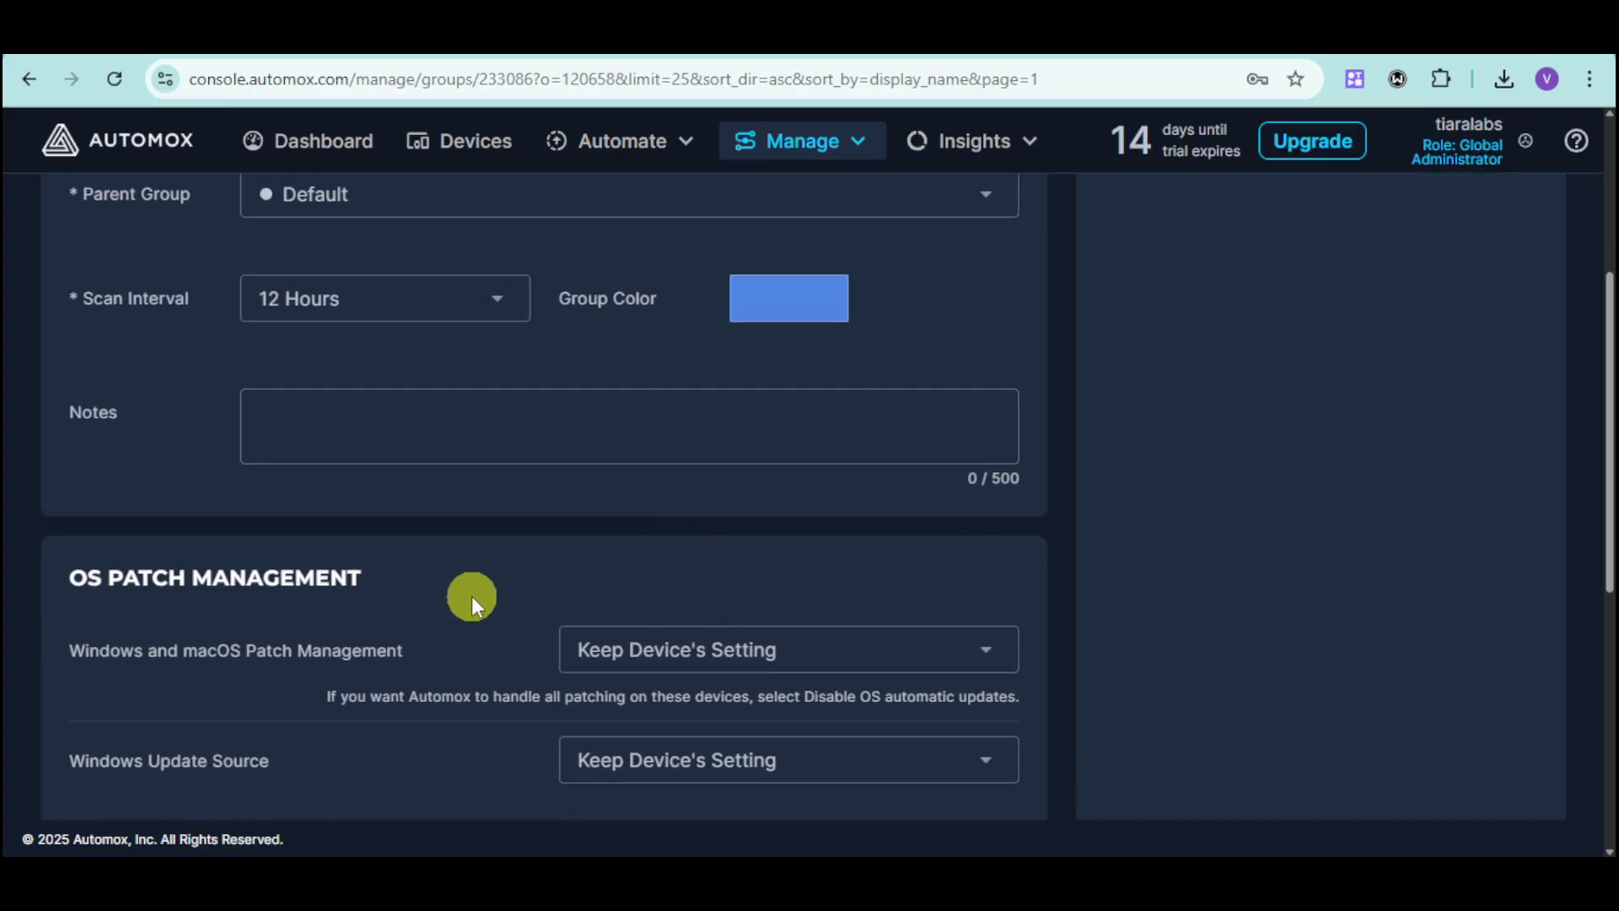
scroll(472, 595, "down", 3)
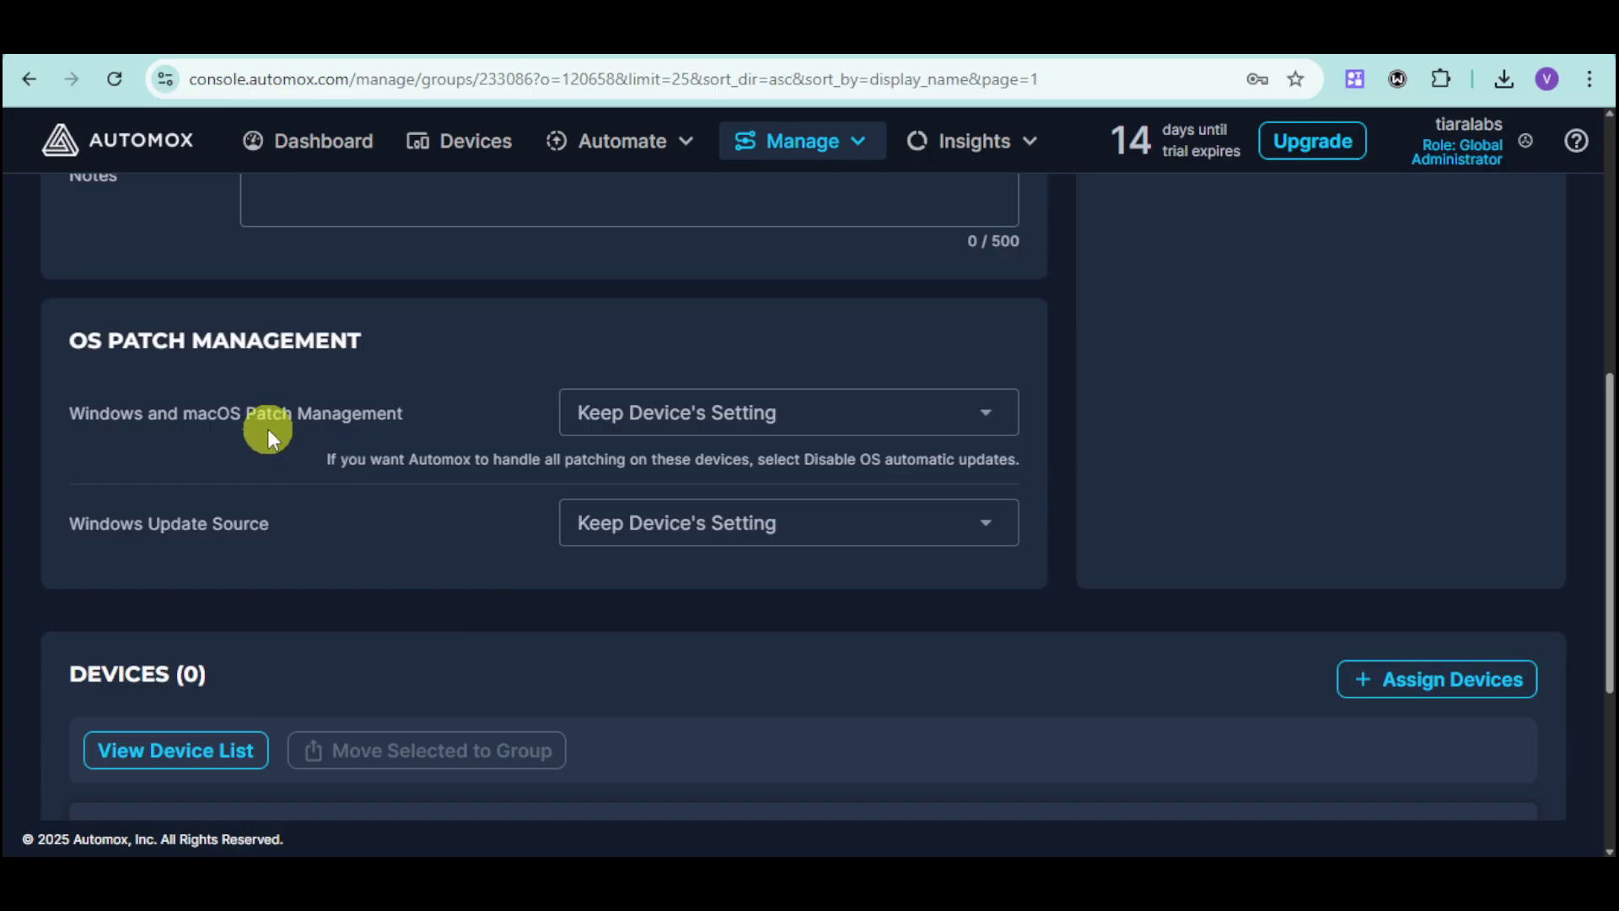
left_click(809, 416)
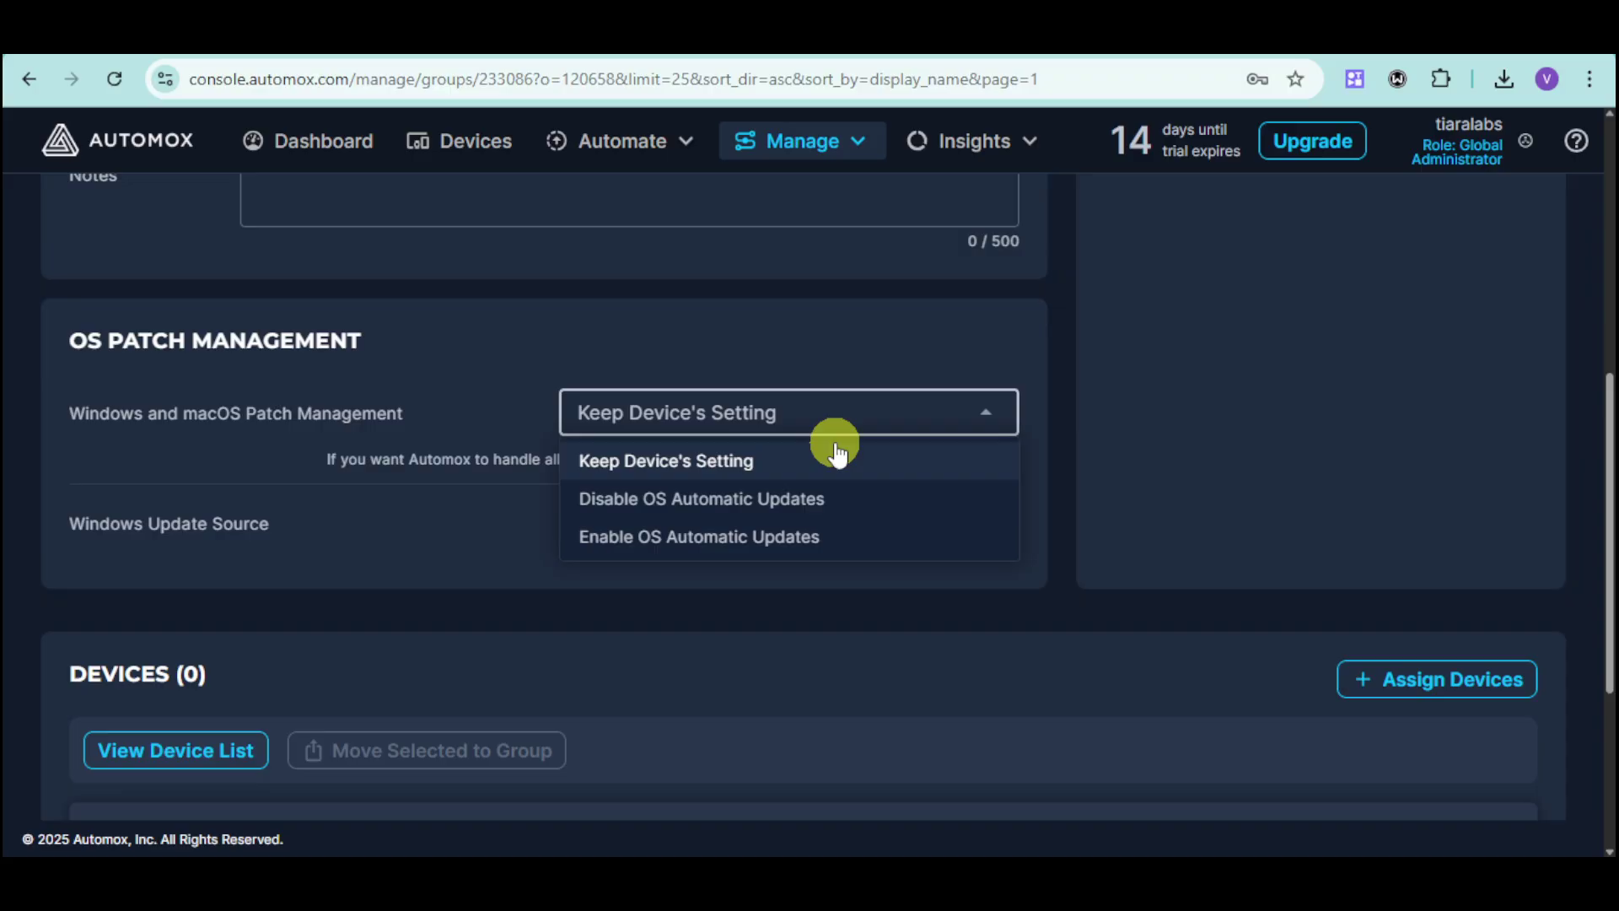
left_click(1160, 462)
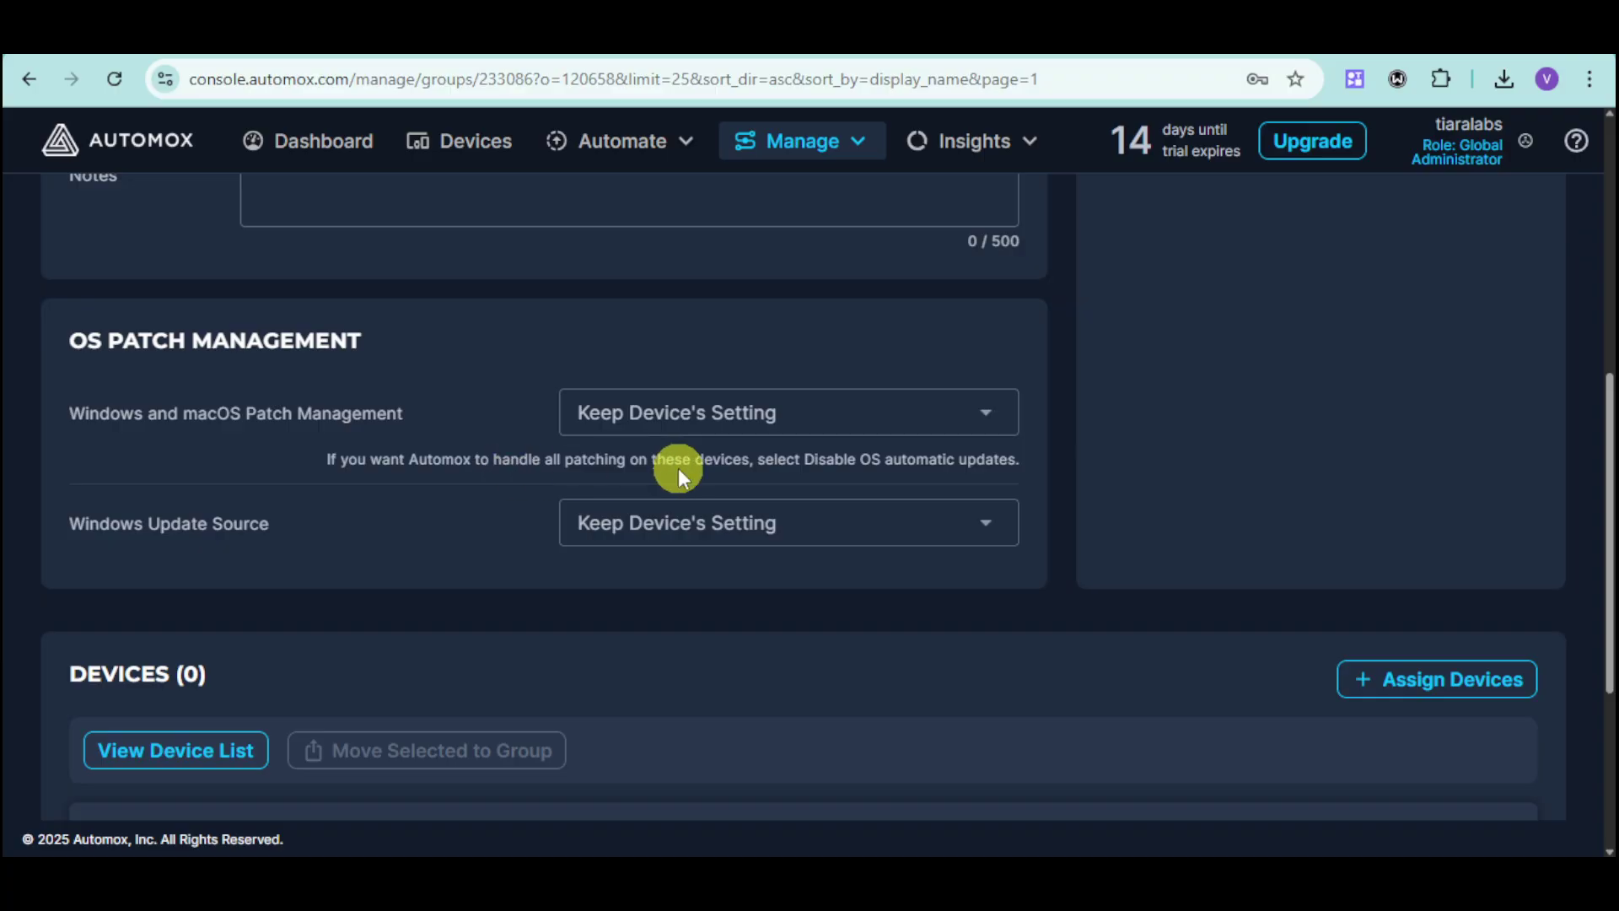
left_click(971, 426)
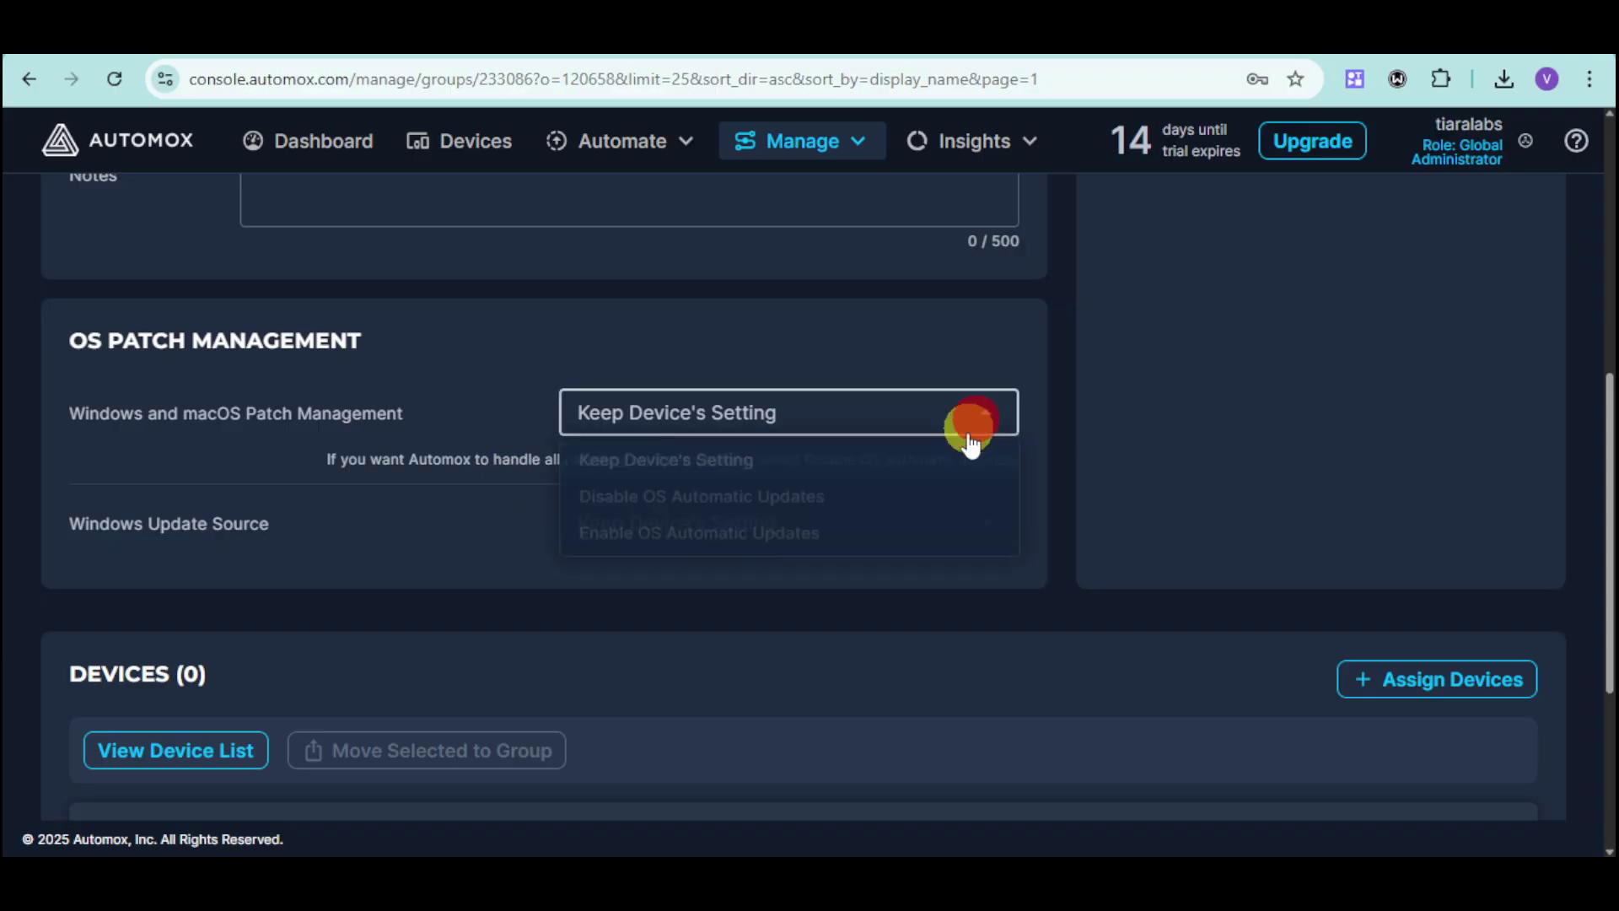
left_click(497, 473)
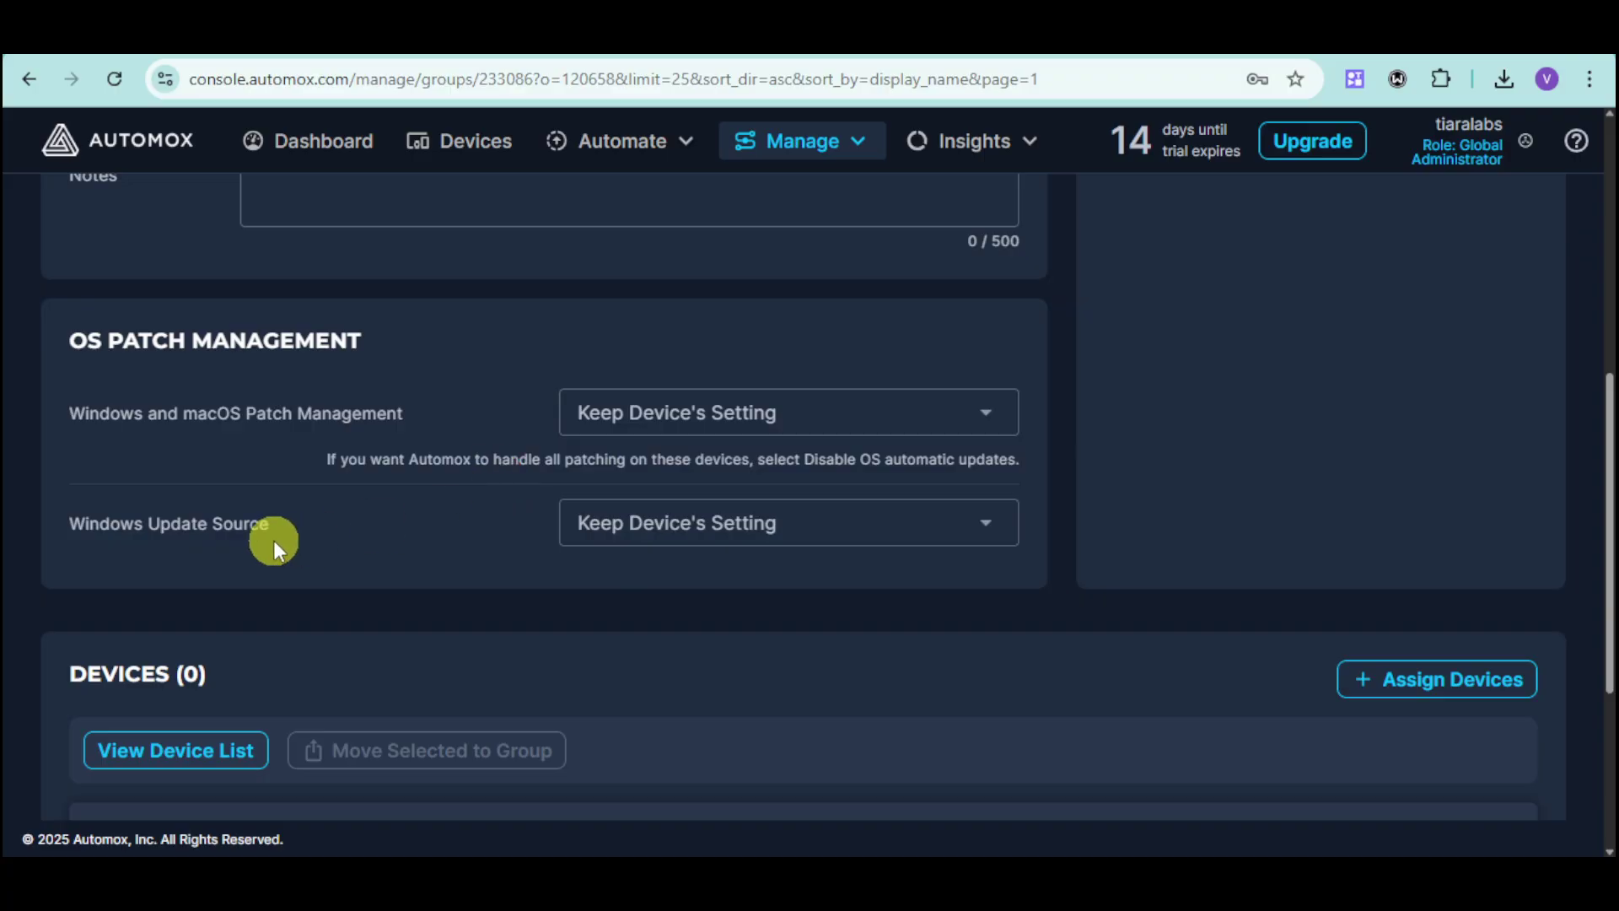
left_click(756, 518)
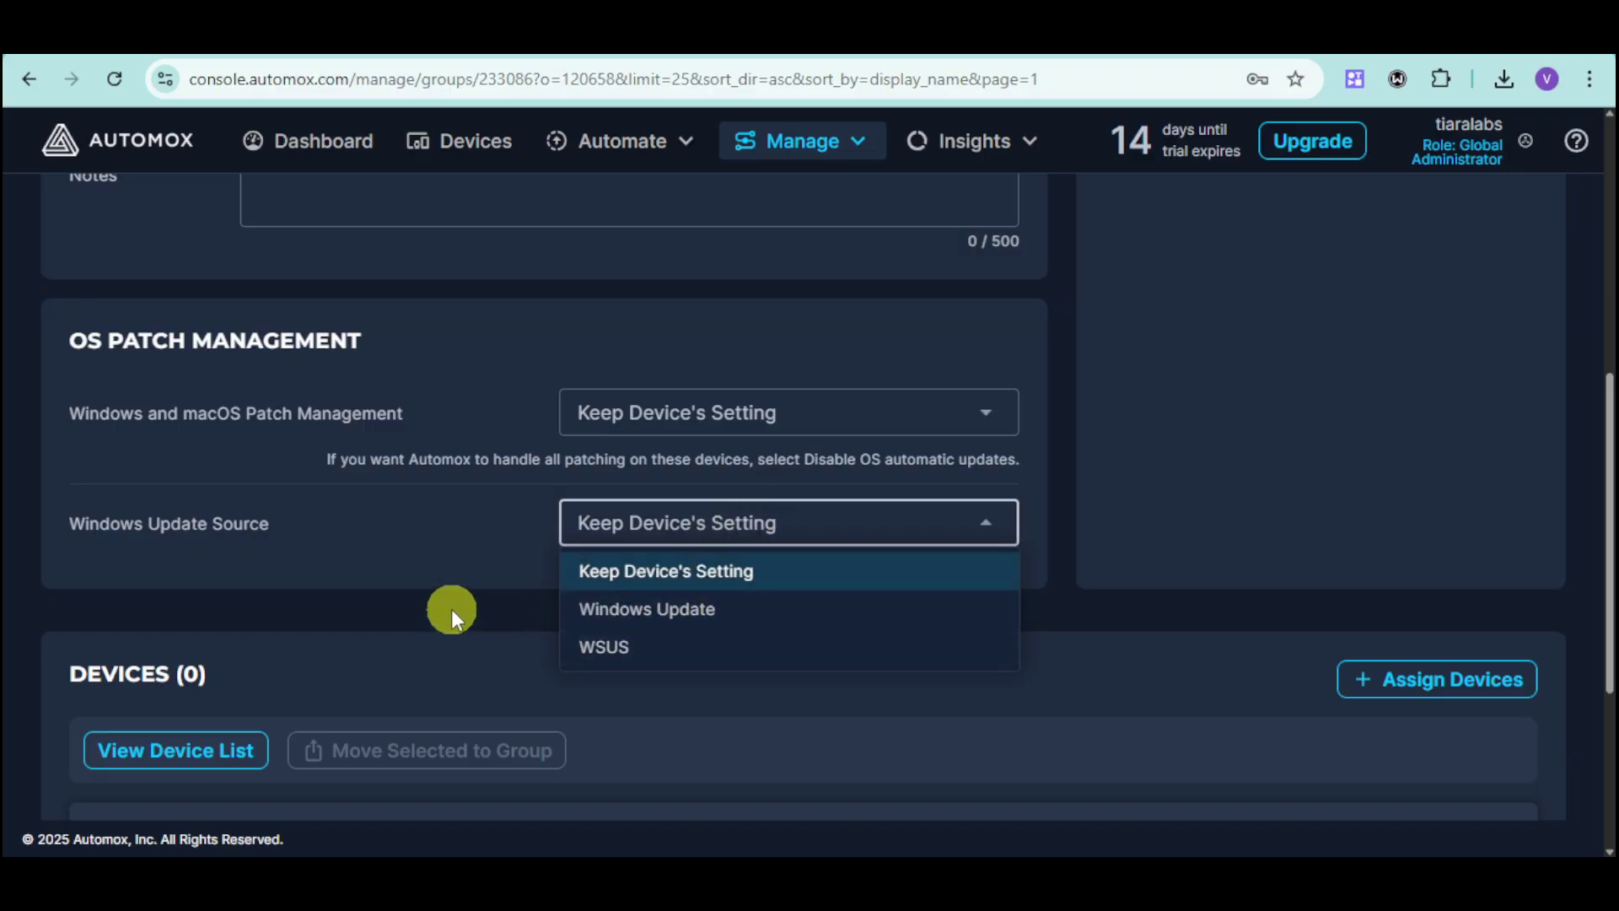
left_click(474, 539)
scroll(481, 542, "down", 4)
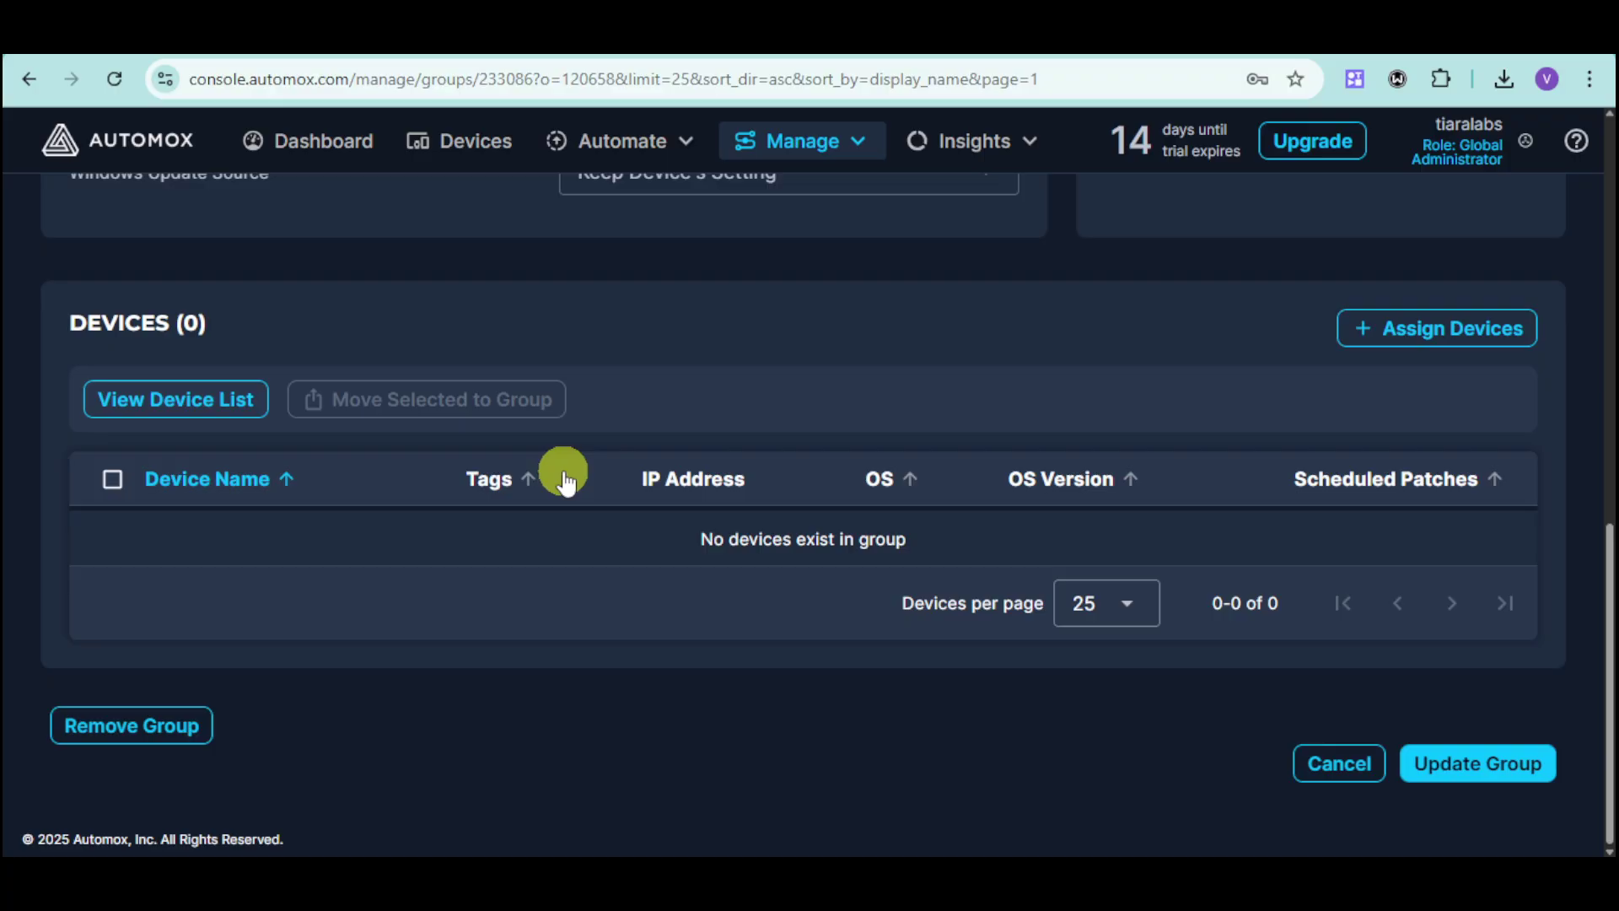
Assign the Windows device to the friends group and save the group
left_click(1423, 328)
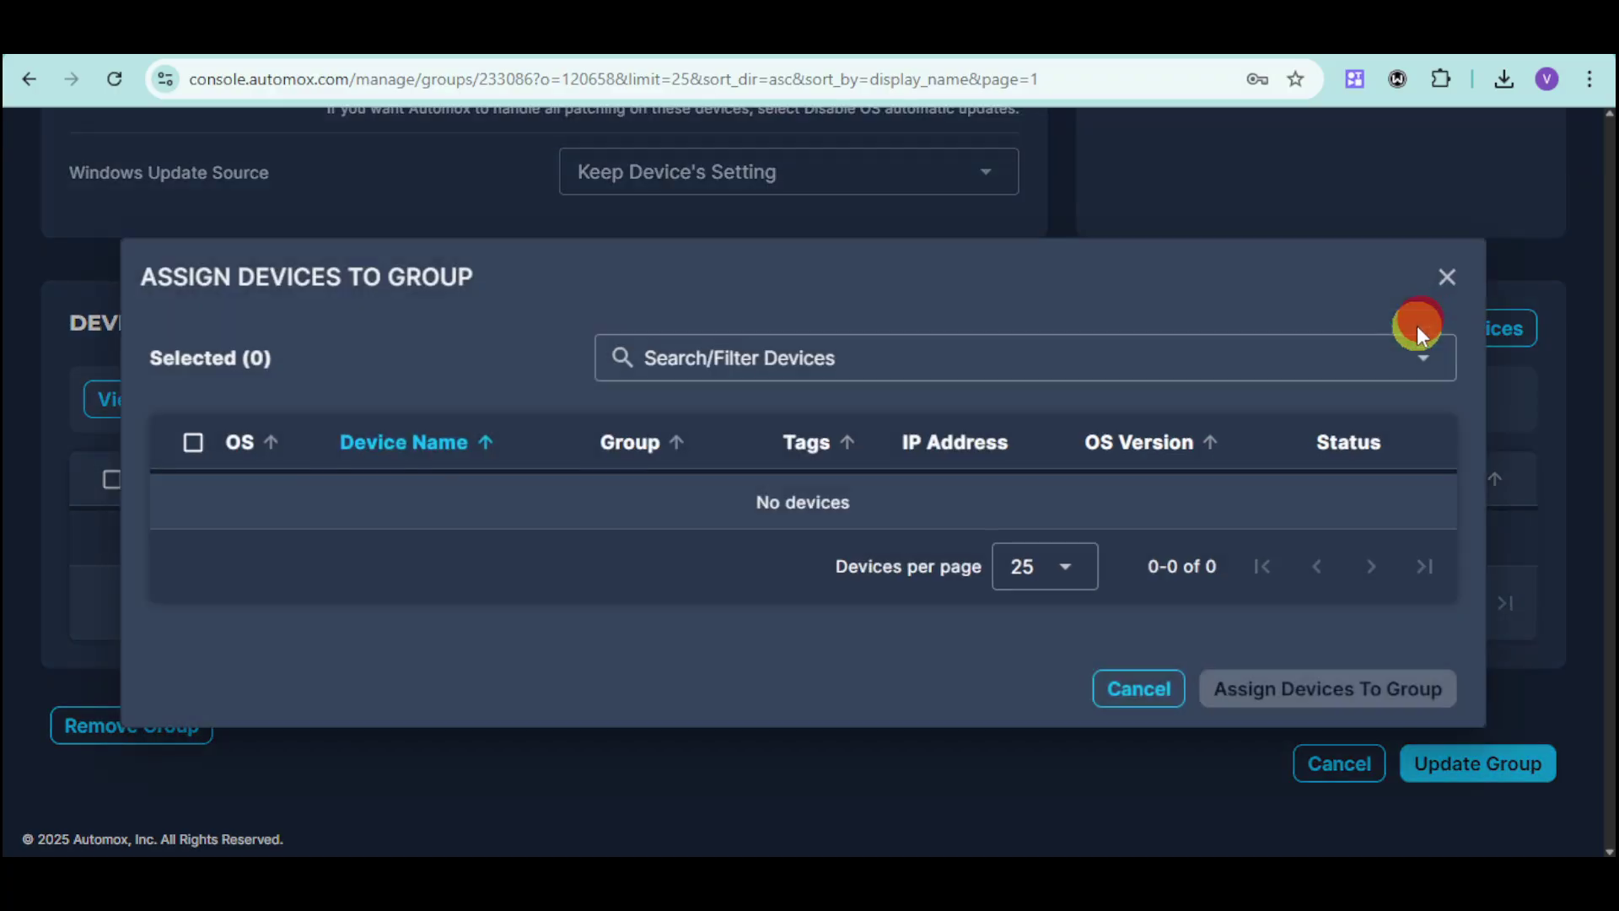
left_click(191, 506)
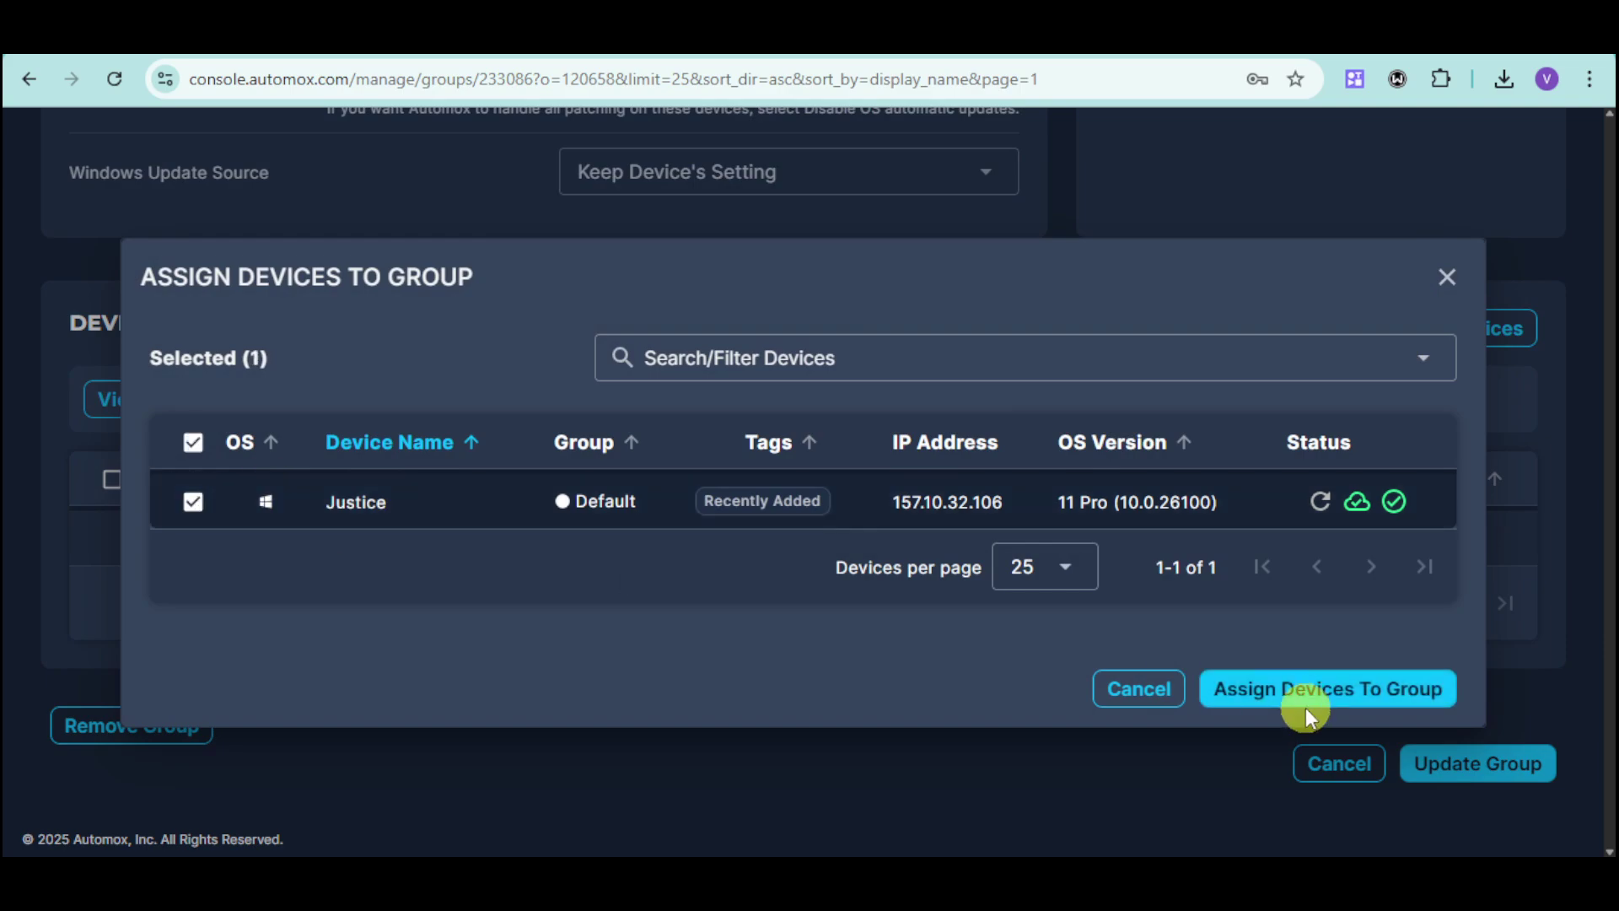
left_click(1339, 708)
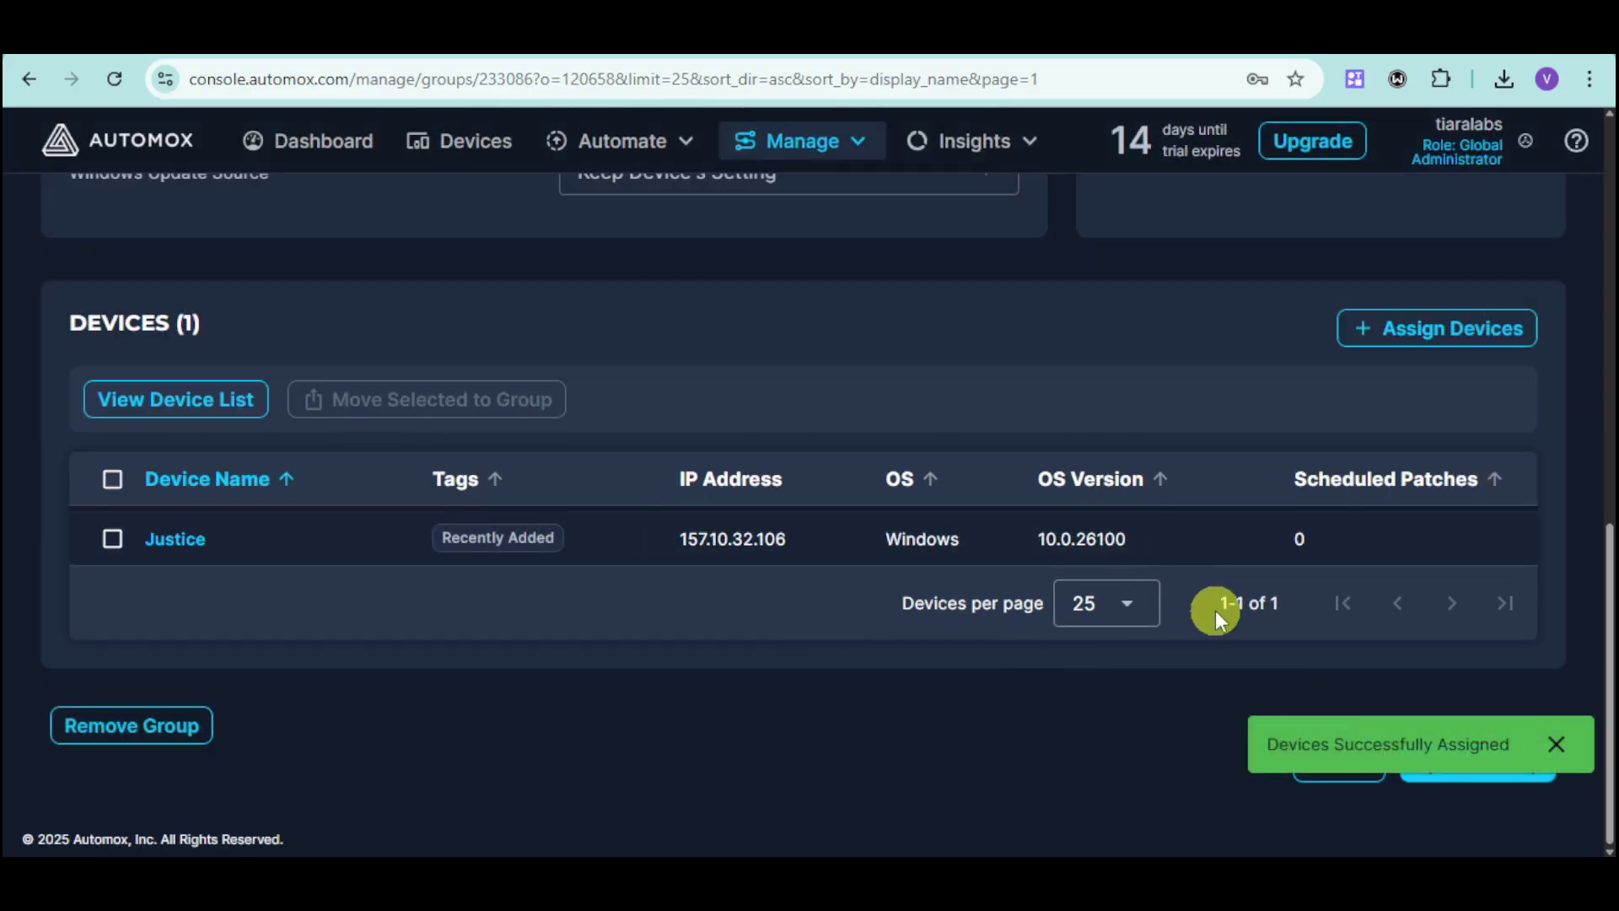
left_click(1556, 743)
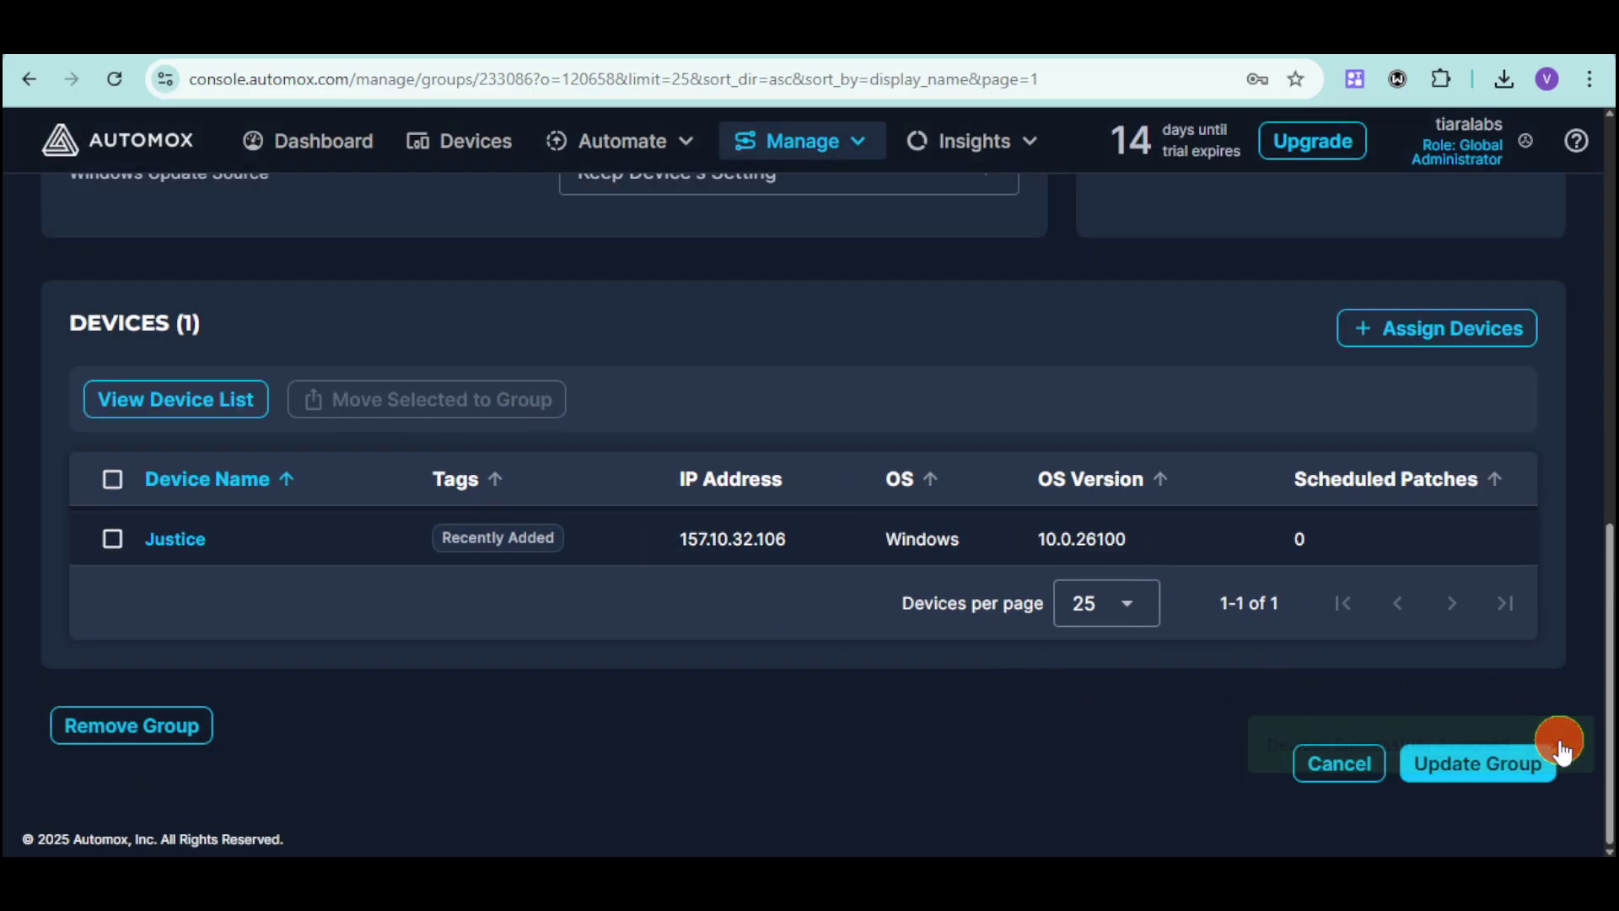
left_click(1482, 766)
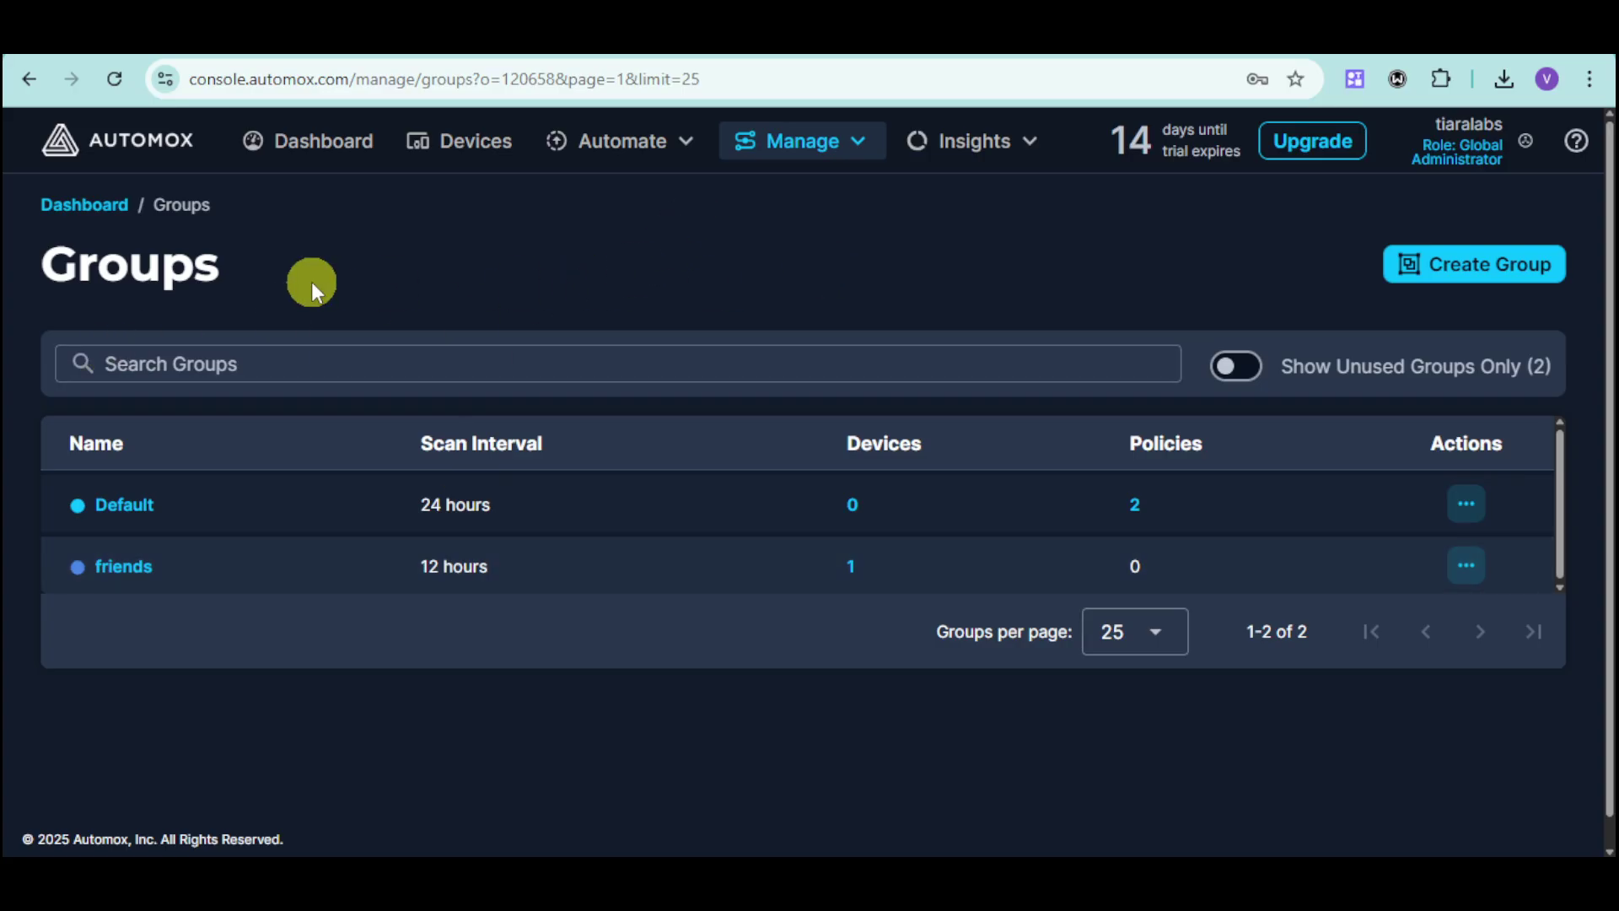
Review the Dashboard's compliance summary, patch count grid and Environment by OS cards
left_click(352, 148)
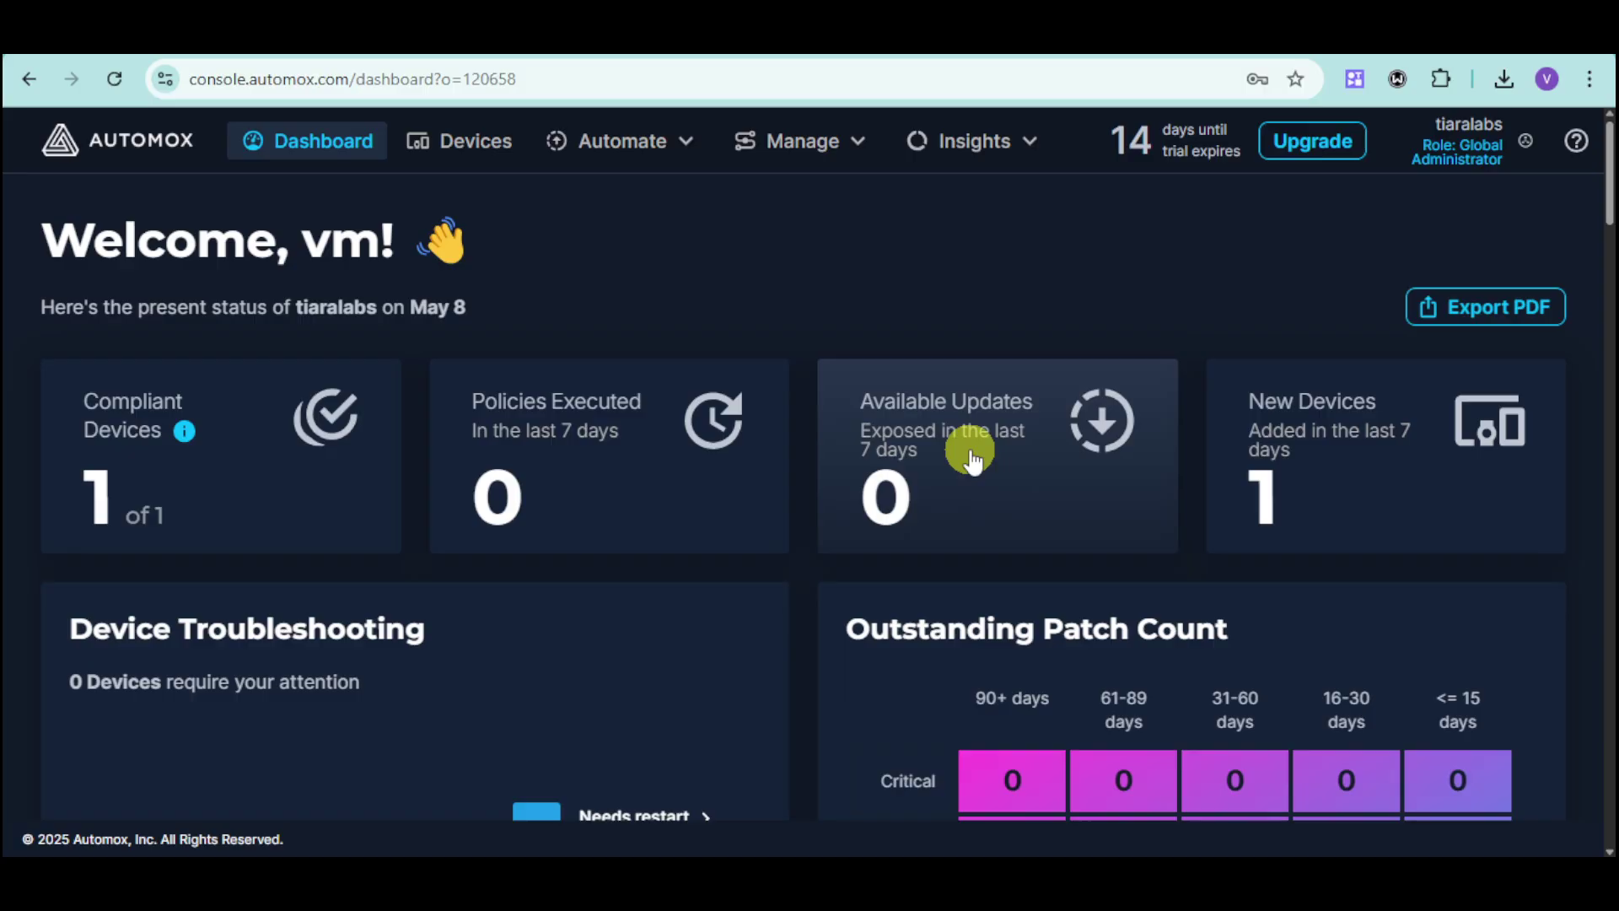
scroll(639, 566, "down", 3)
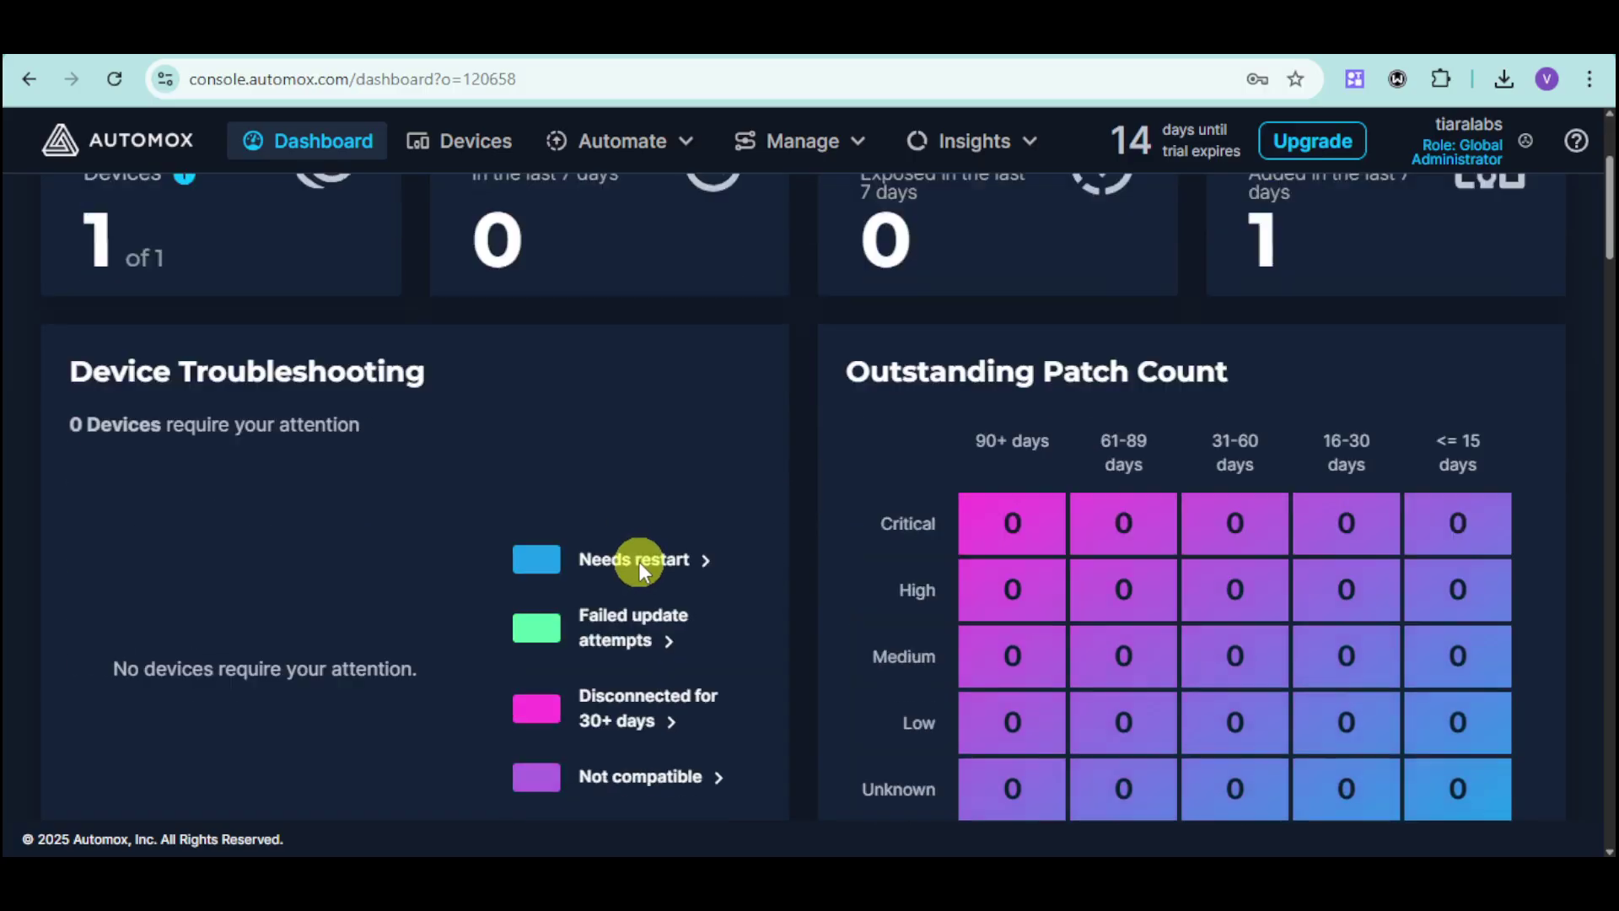
scroll(641, 561, "down", 1)
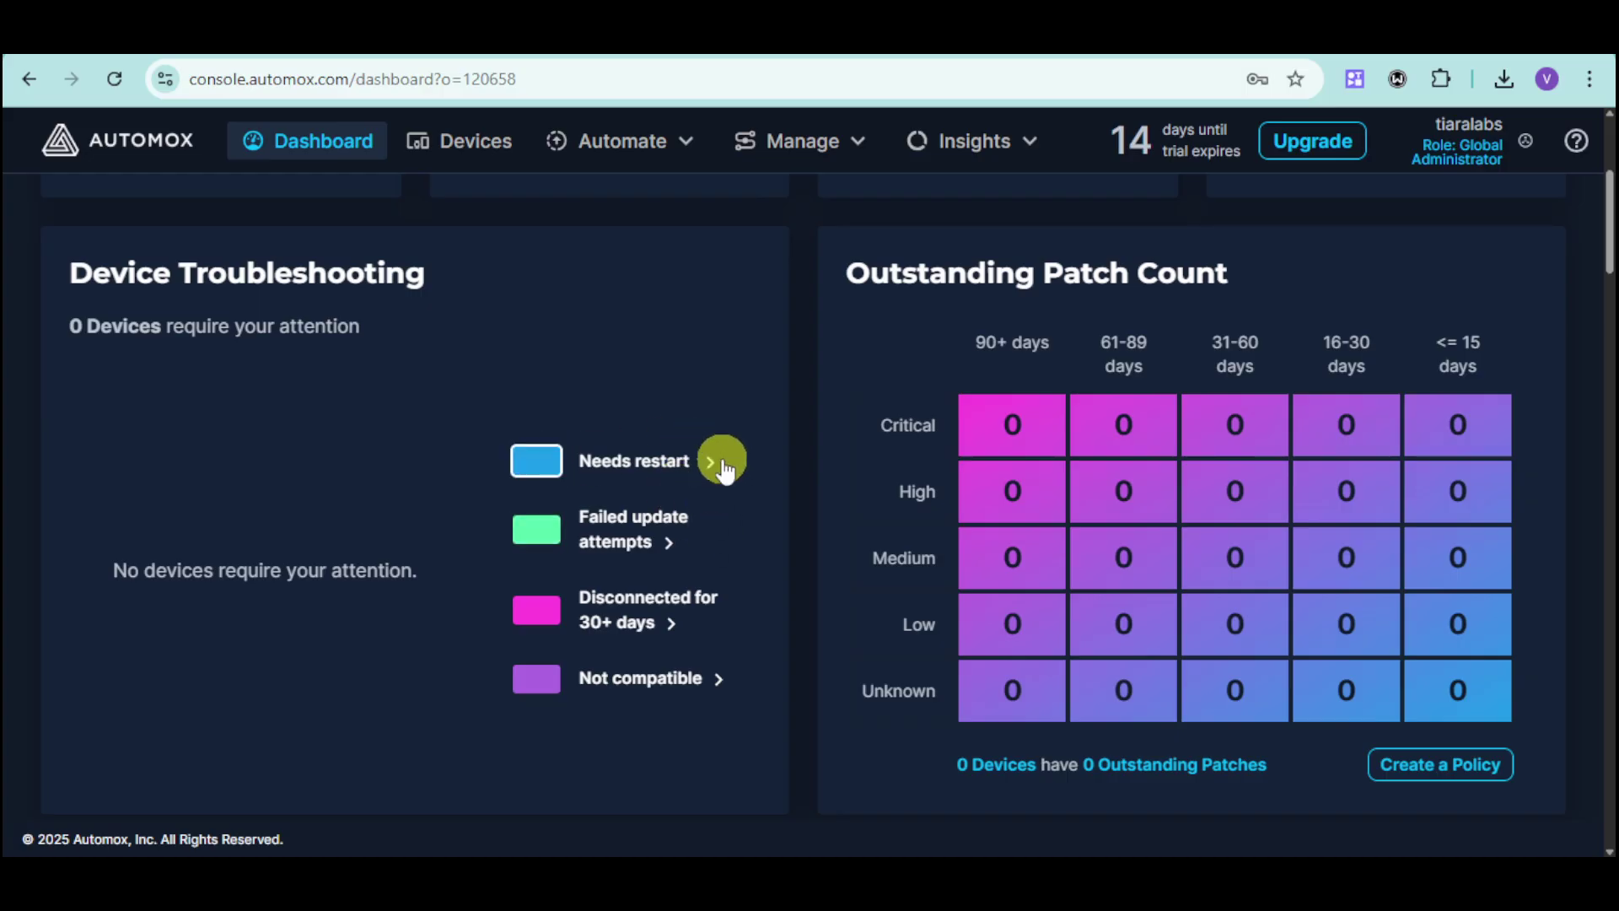
scroll(674, 704, "down", 5)
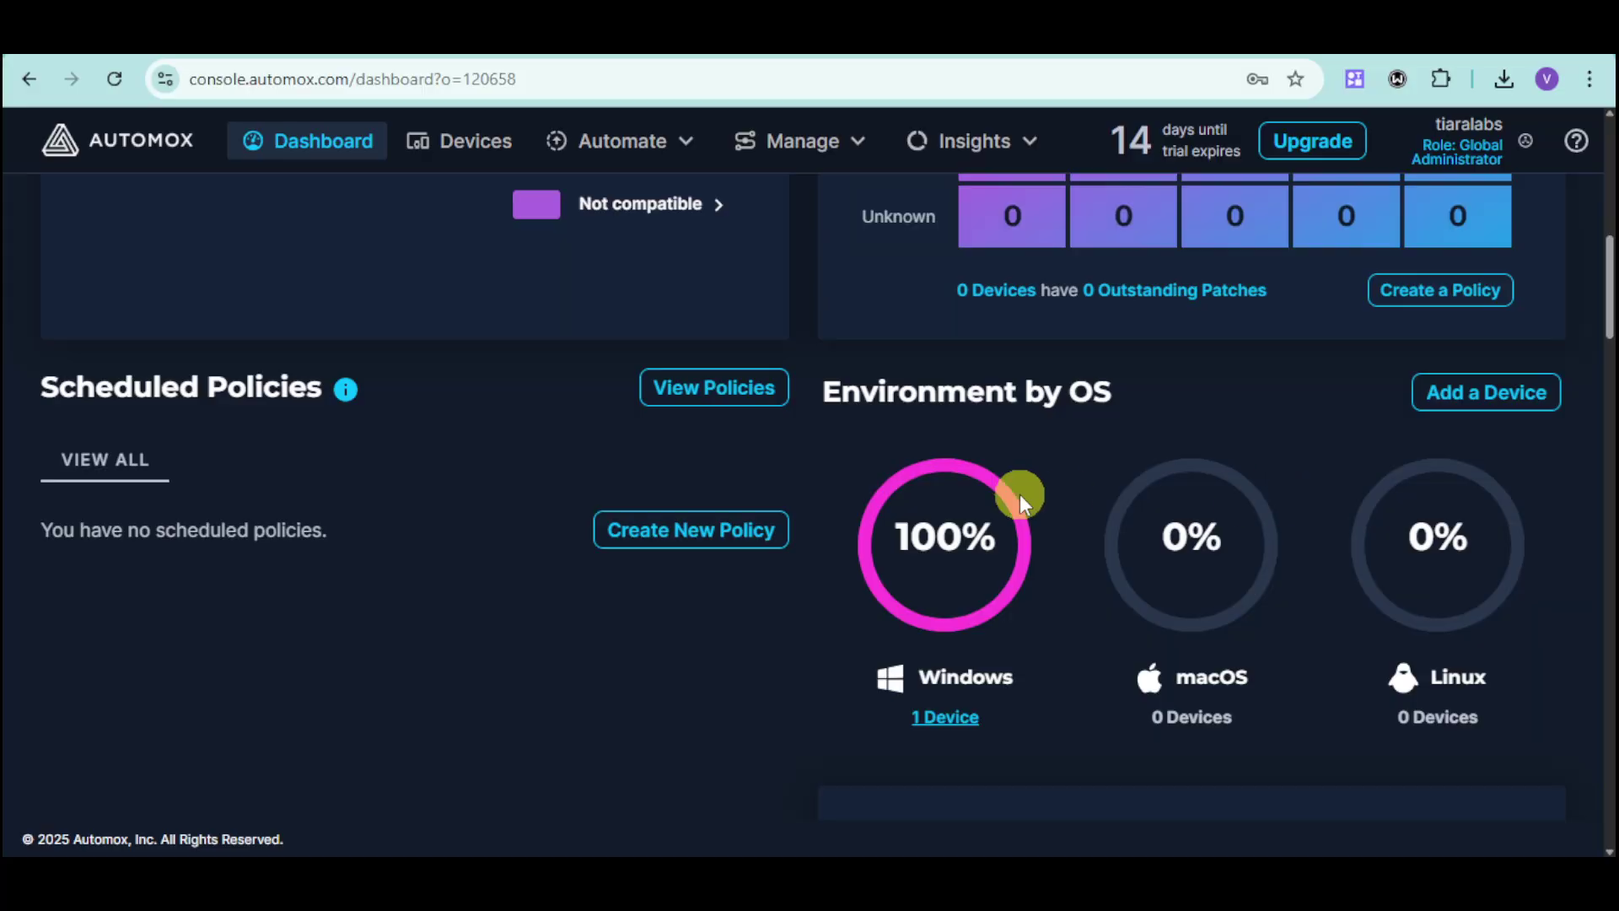
scroll(1019, 494, "up", 5)
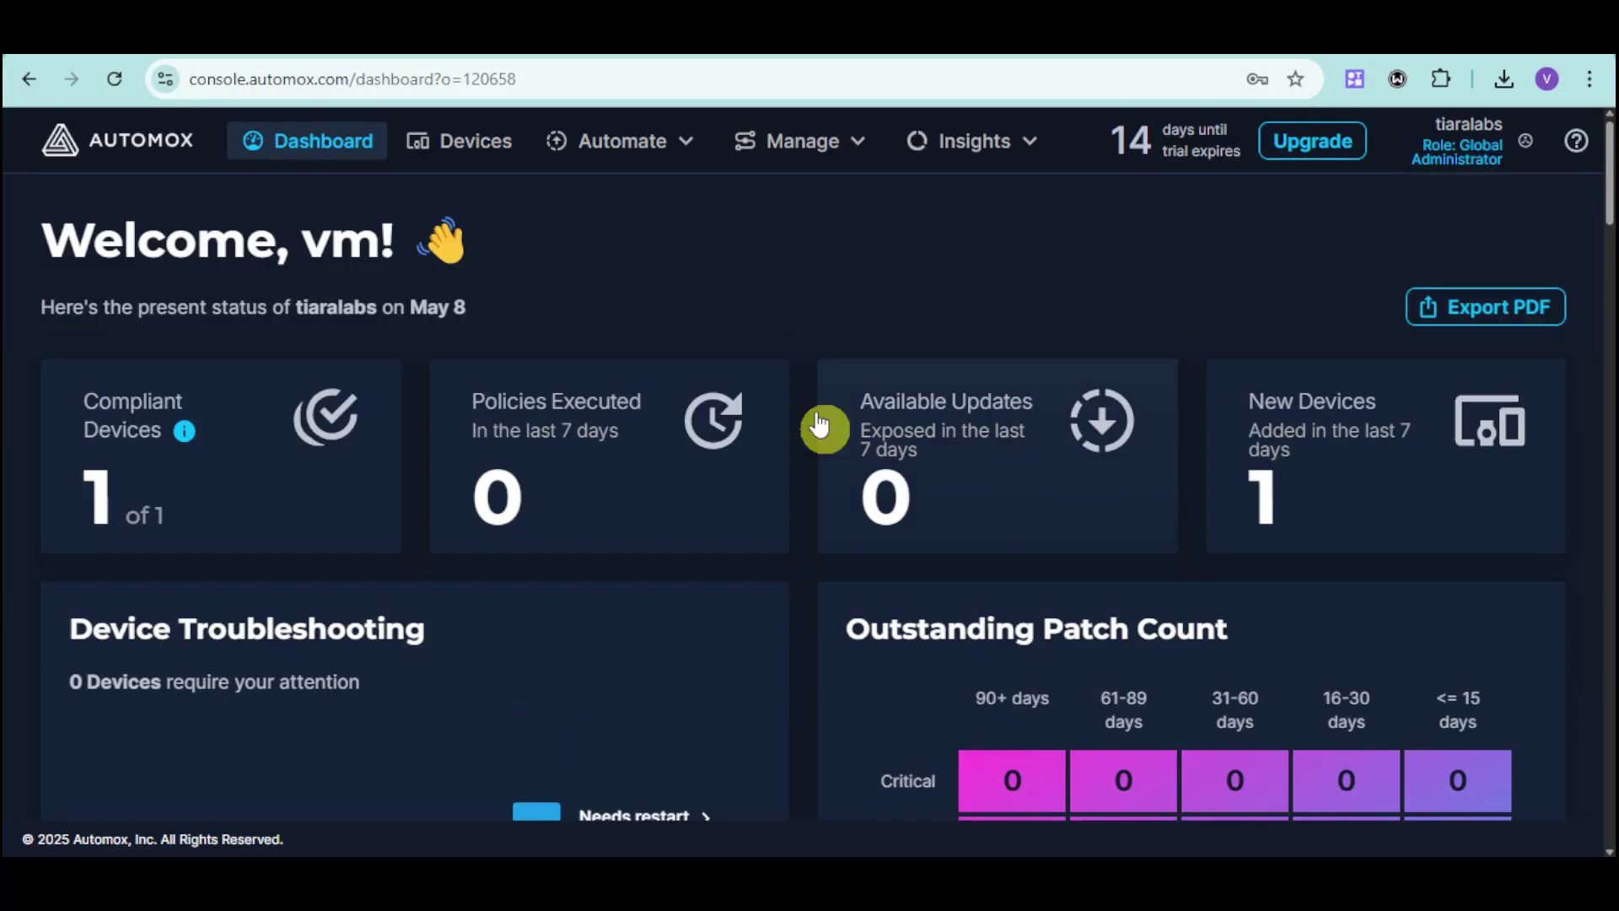
From Automate > Policies, start a new policy and browse the policy type cards
left_click(680, 138)
left_click(656, 182)
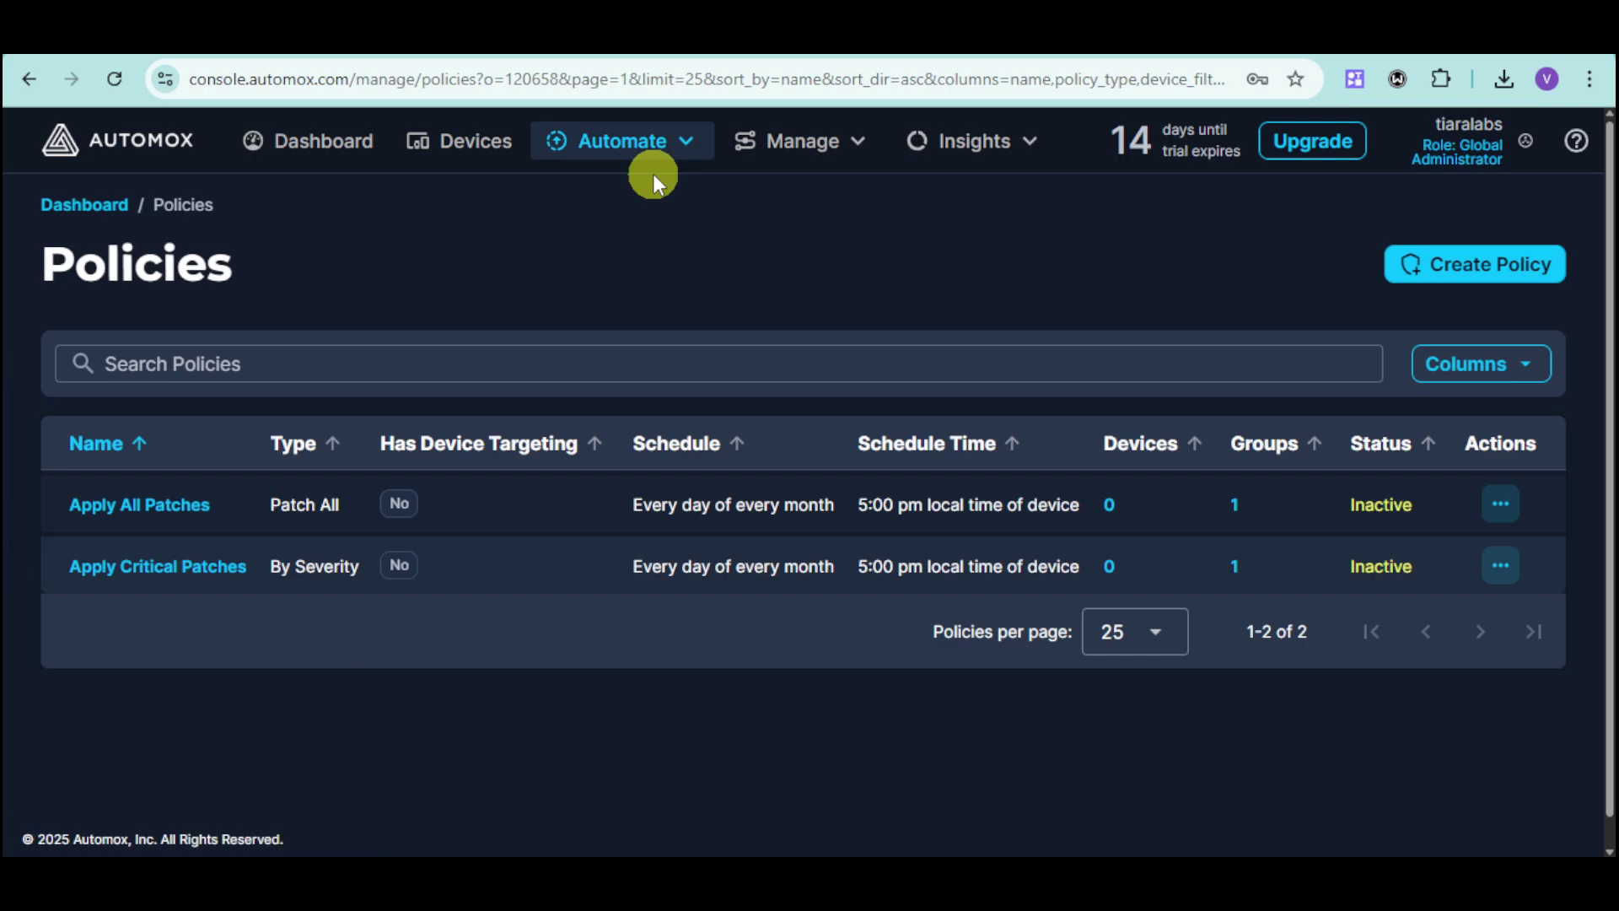
left_click(1429, 276)
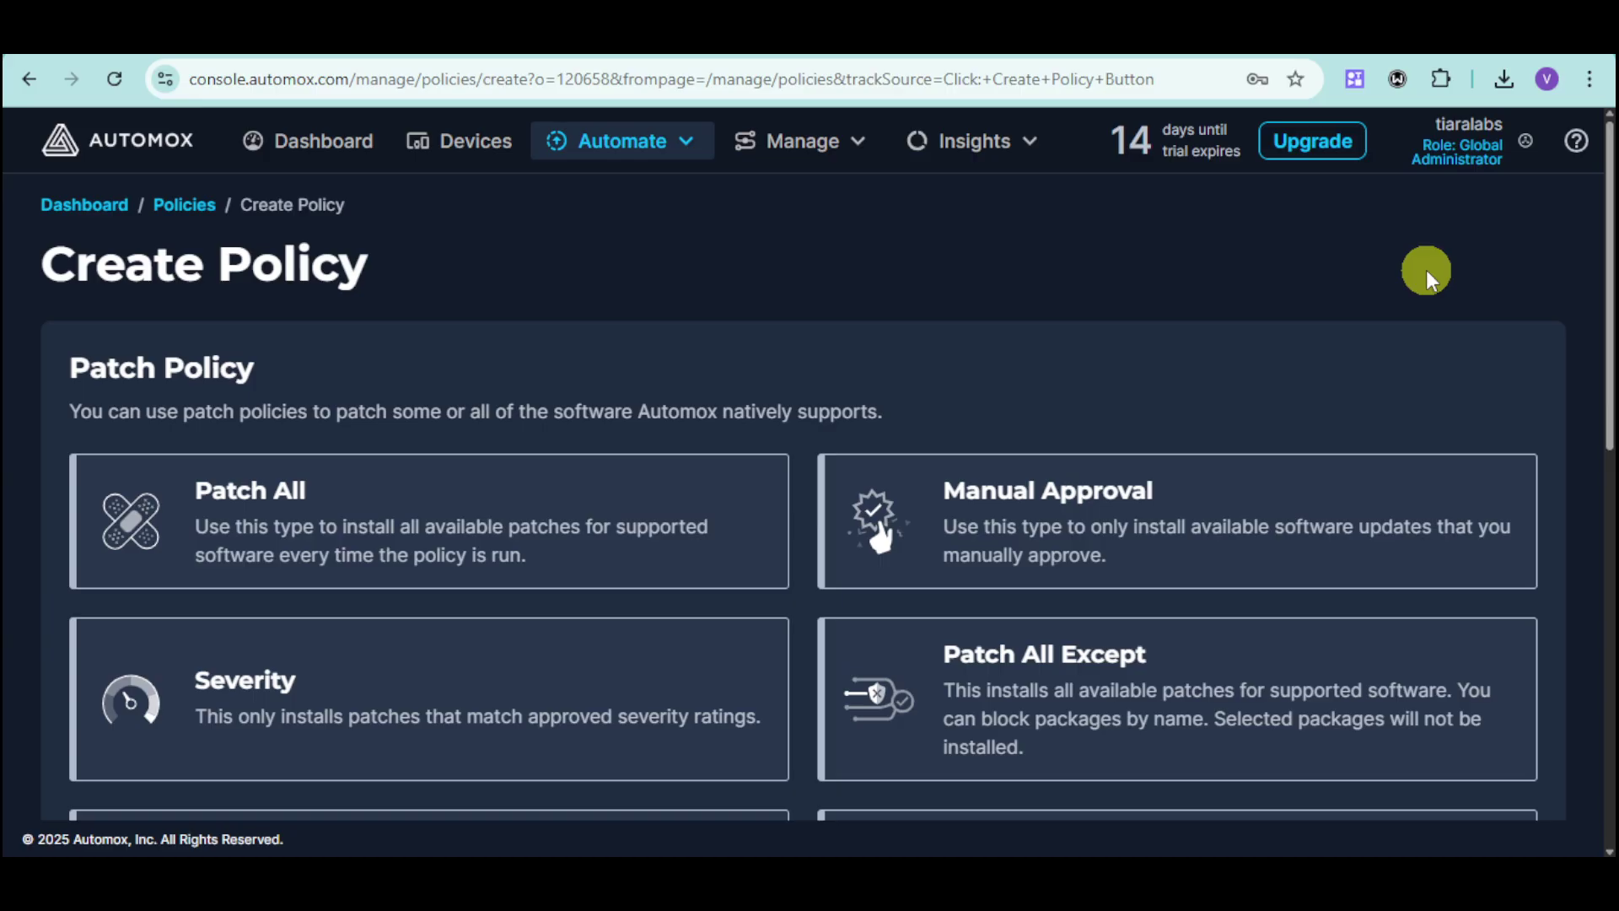
scroll(755, 751, "down", 7)
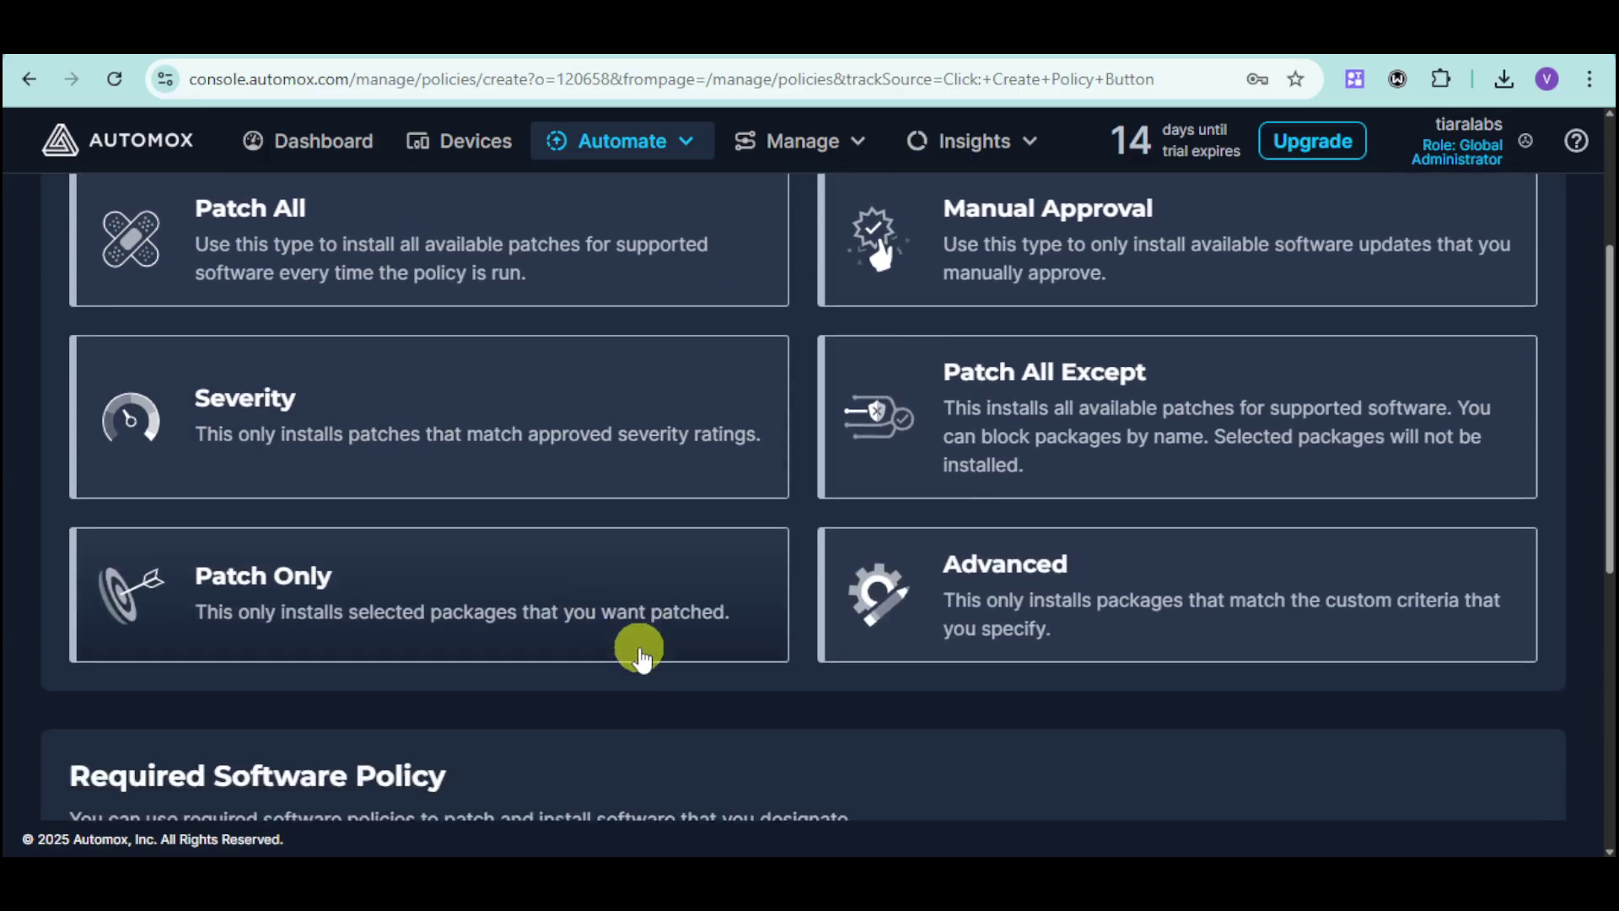
scroll(640, 654, "up", 3)
scroll(640, 653, "down", 3)
scroll(641, 654, "up", 7)
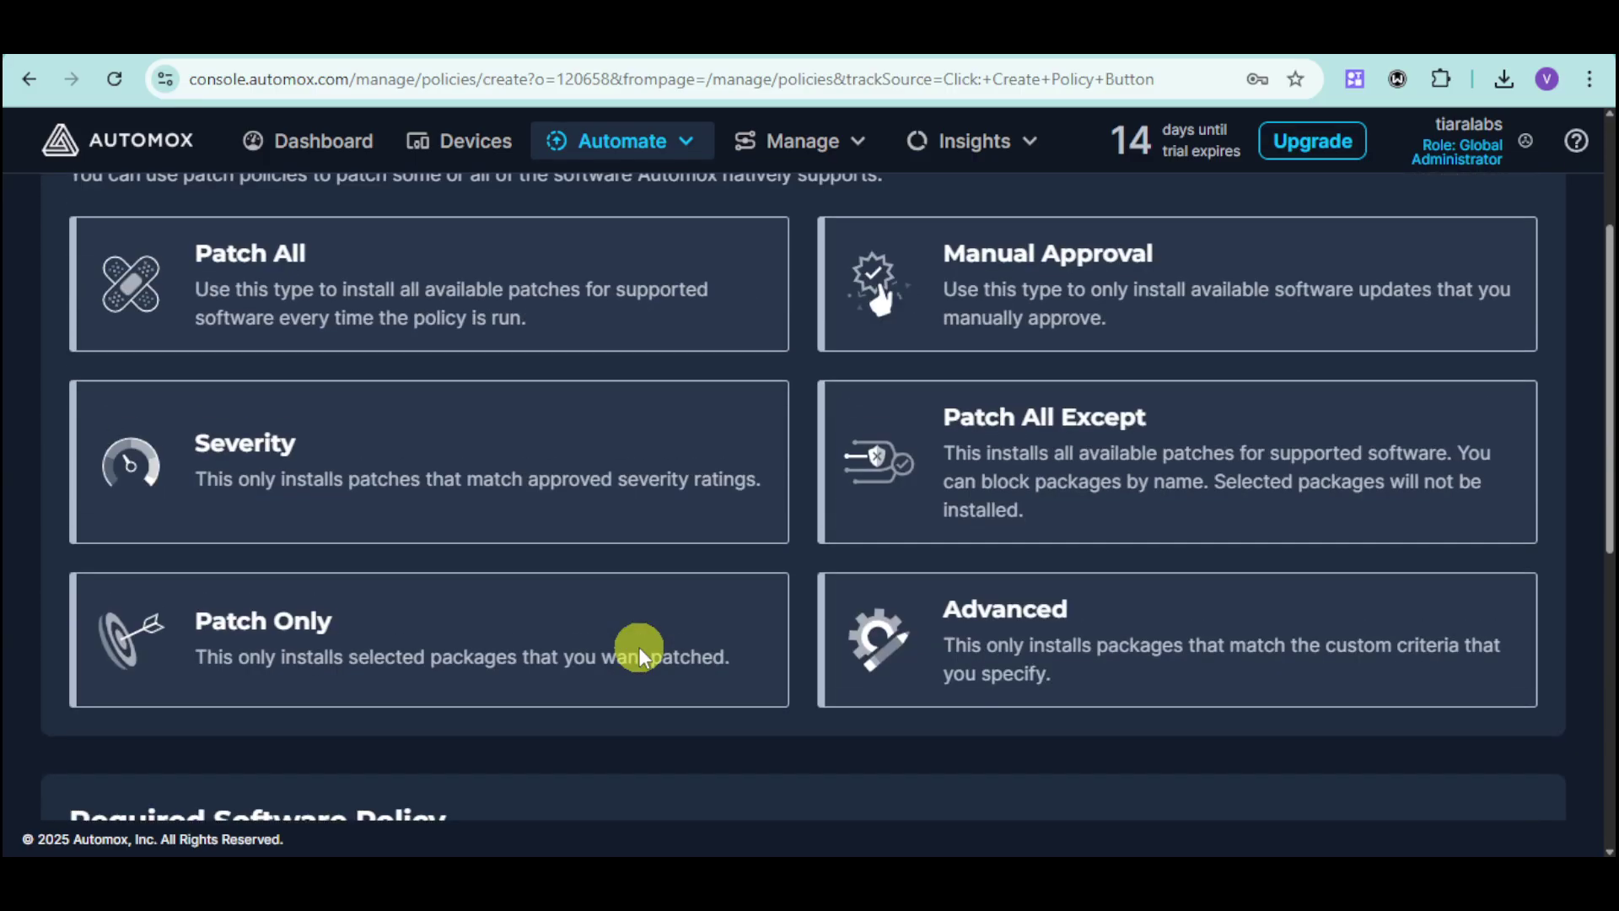
scroll(645, 651, "down", 7)
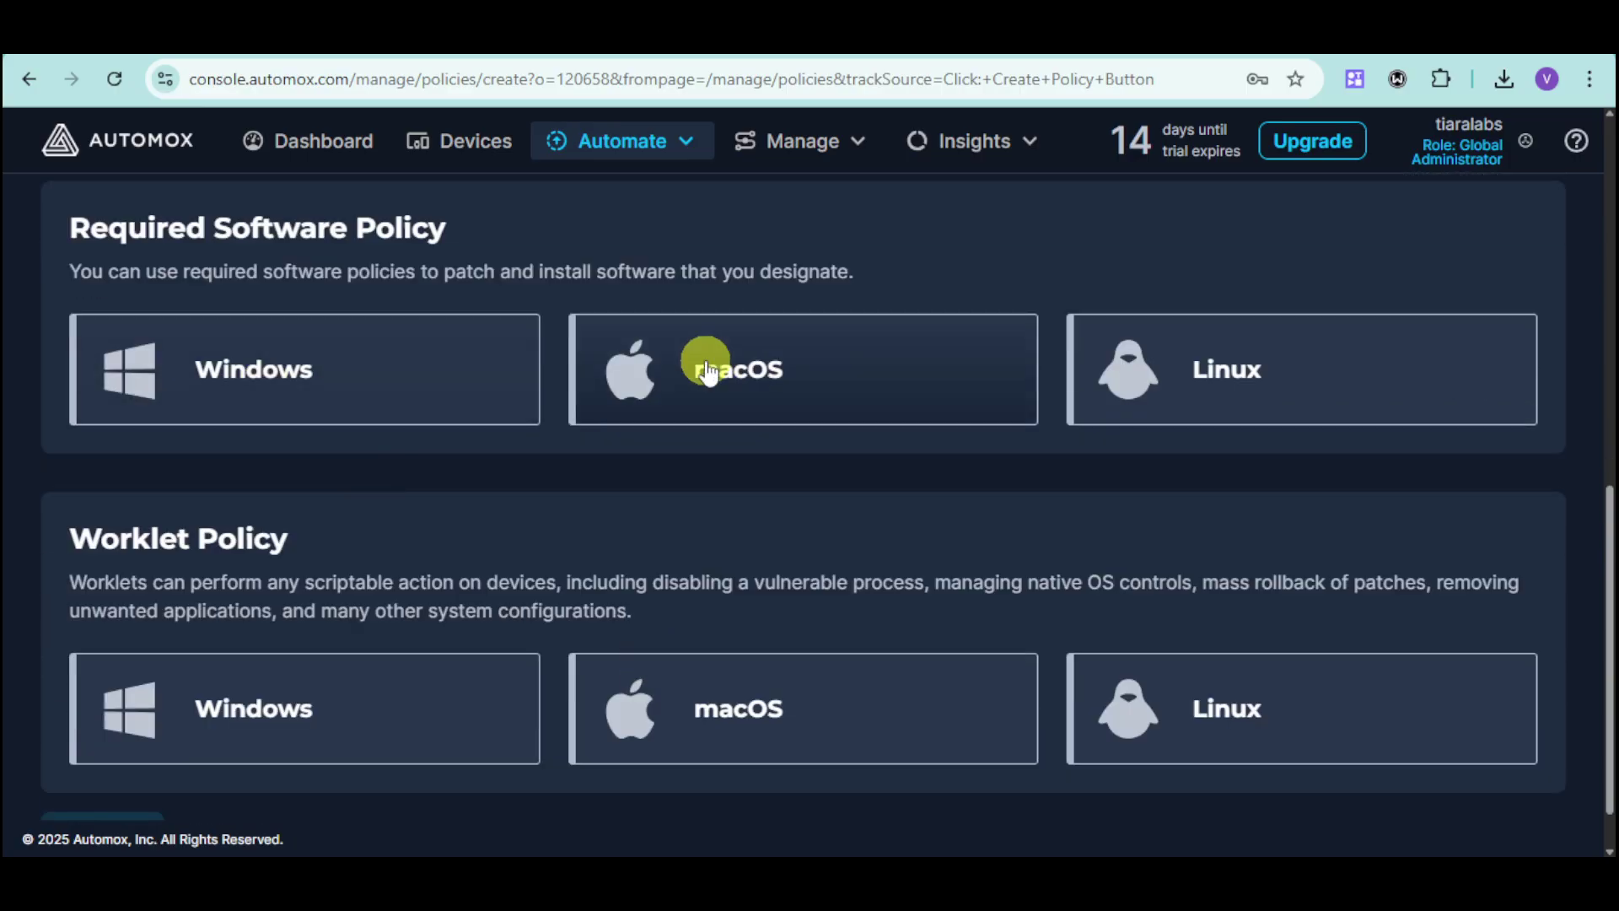
scroll(590, 542, "down", 1)
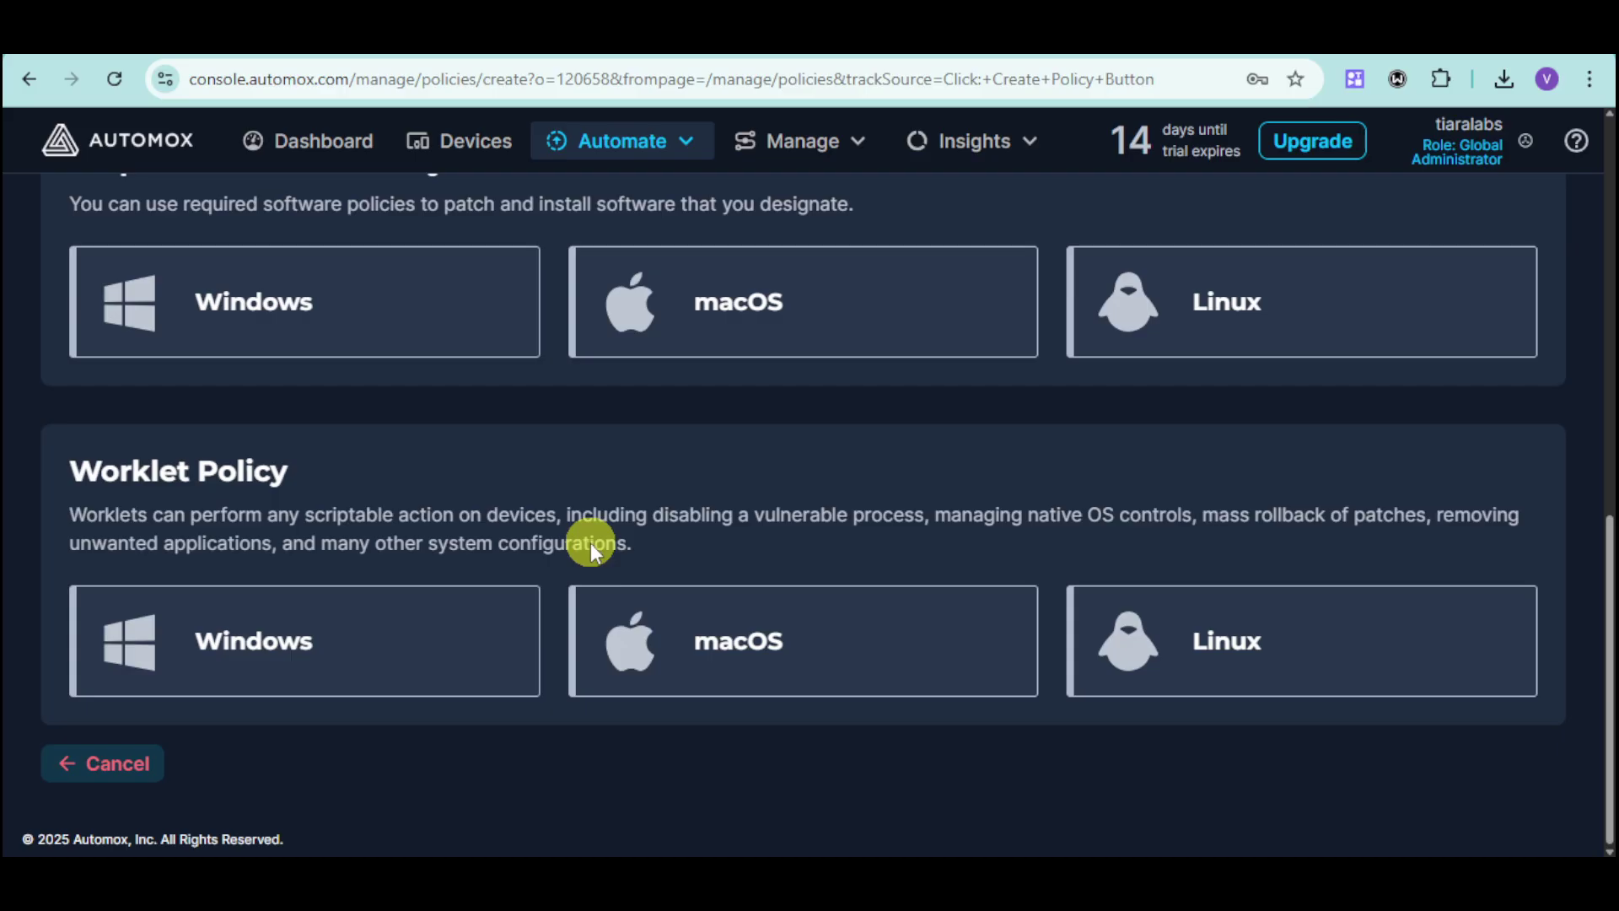
scroll(602, 570, "up", 10)
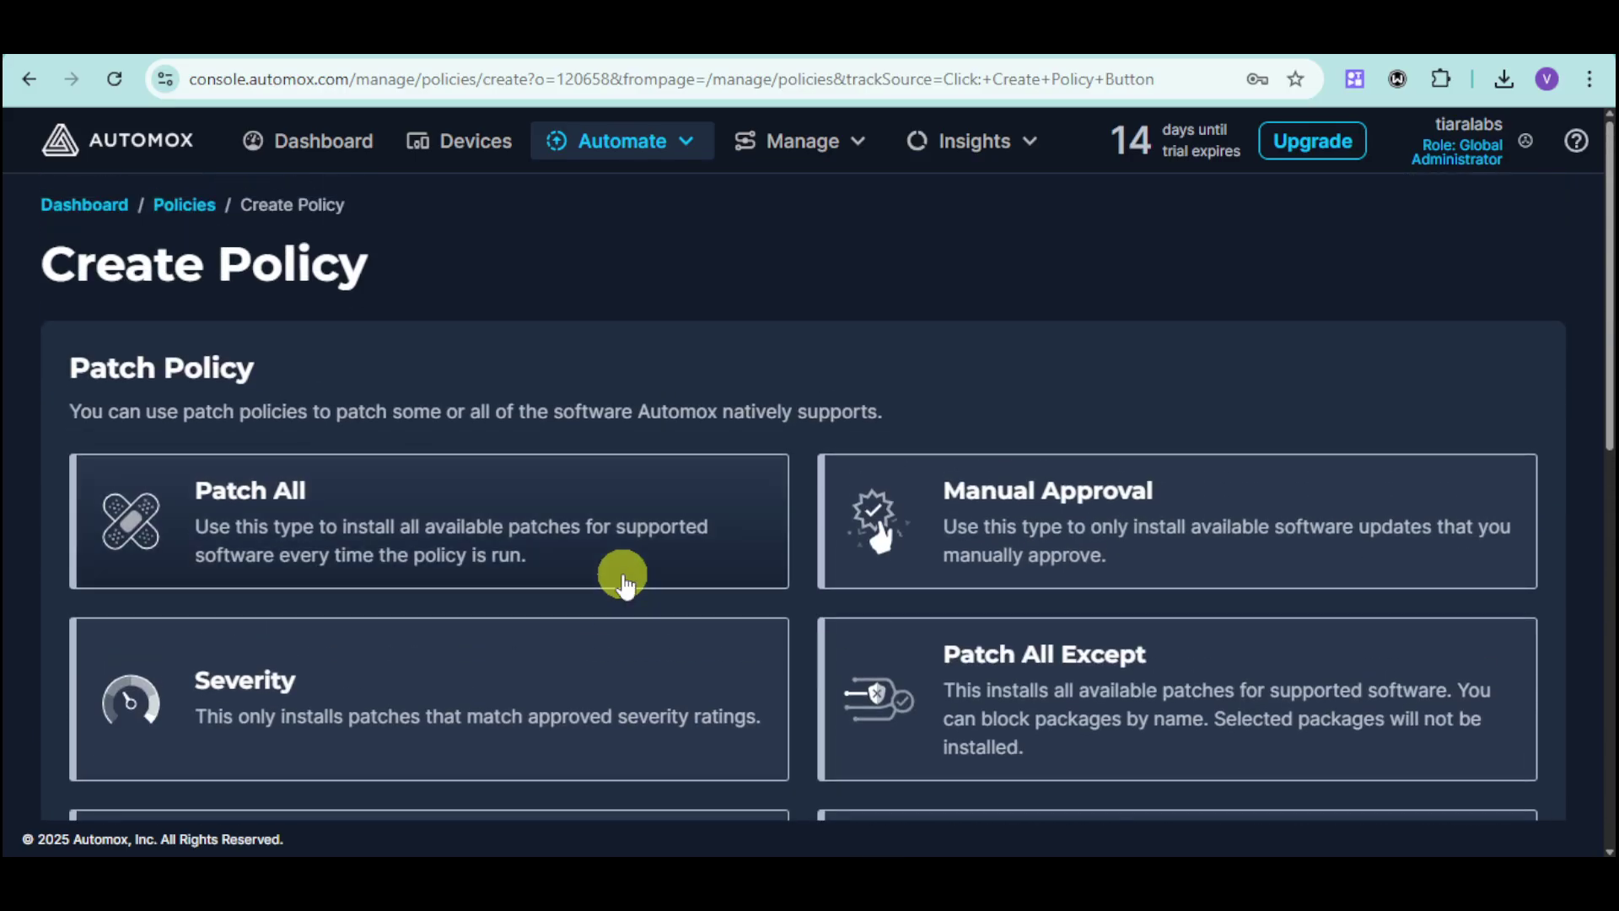
scroll(622, 573, "down", 2)
scroll(622, 577, "down", 2)
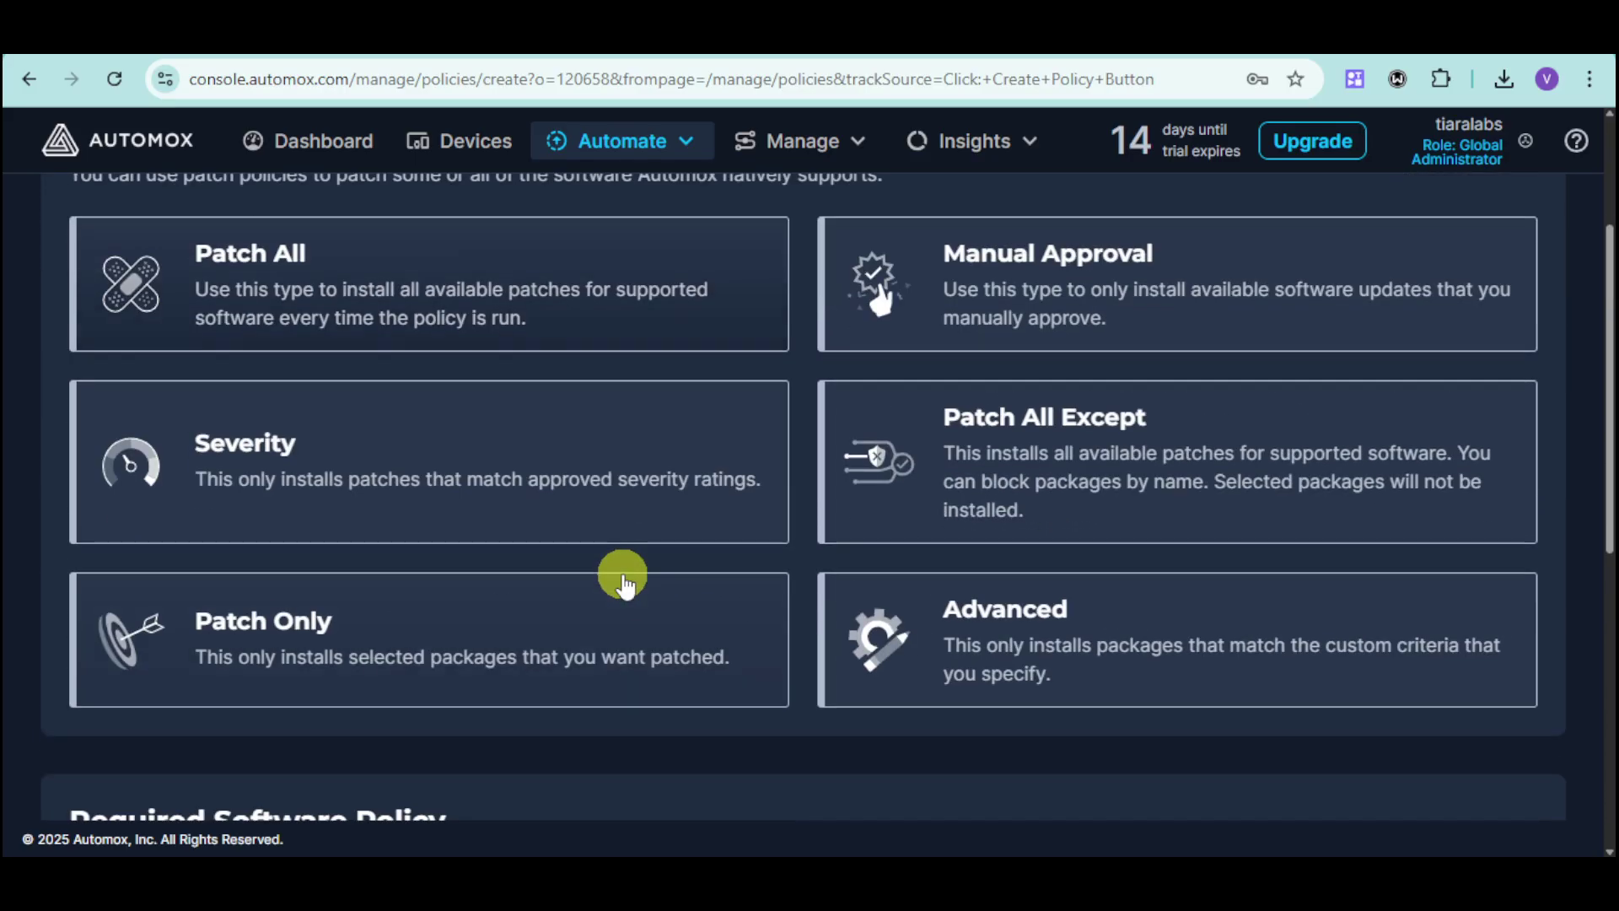
Create a Patch All policy named 'pathcall devices' and associate the friends group
left_click(515, 300)
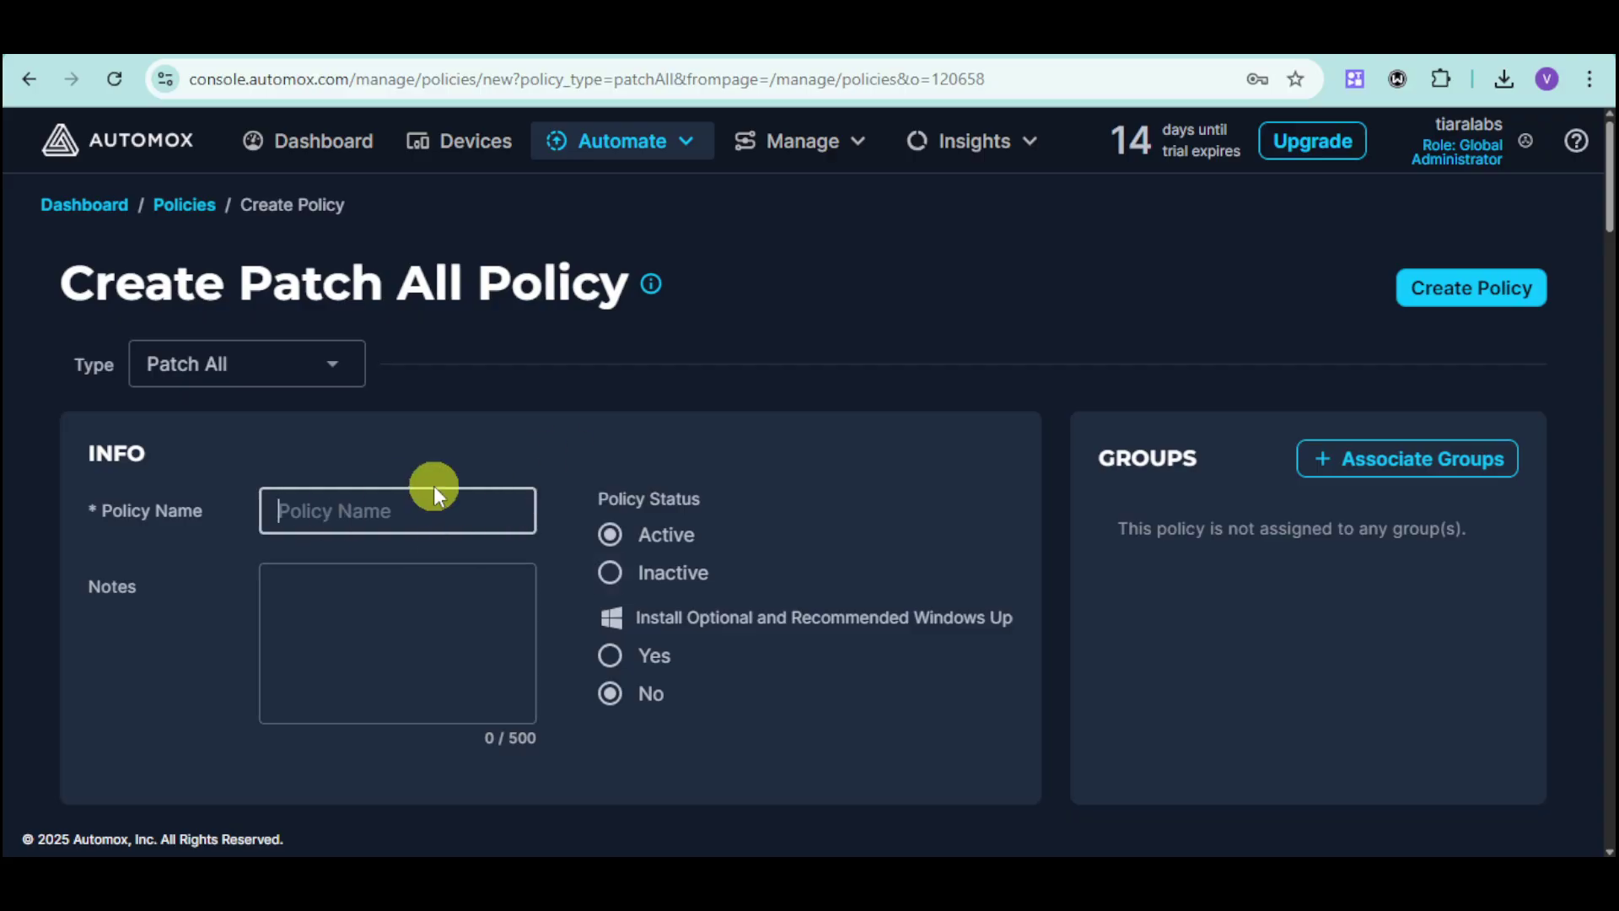
type("pathcall ")
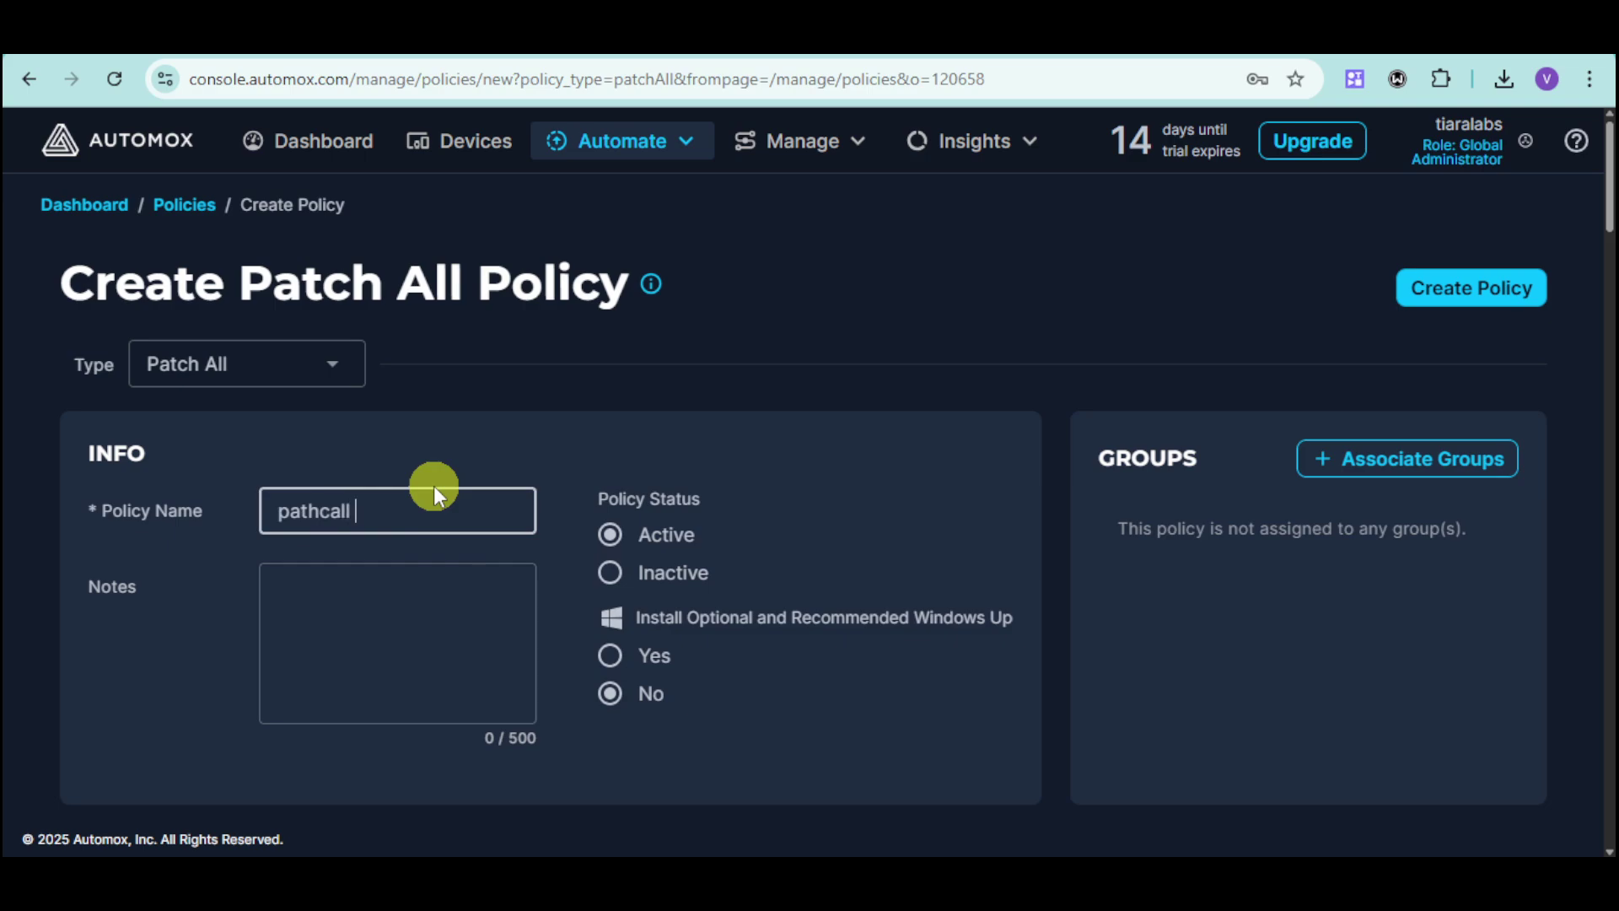
type("devices")
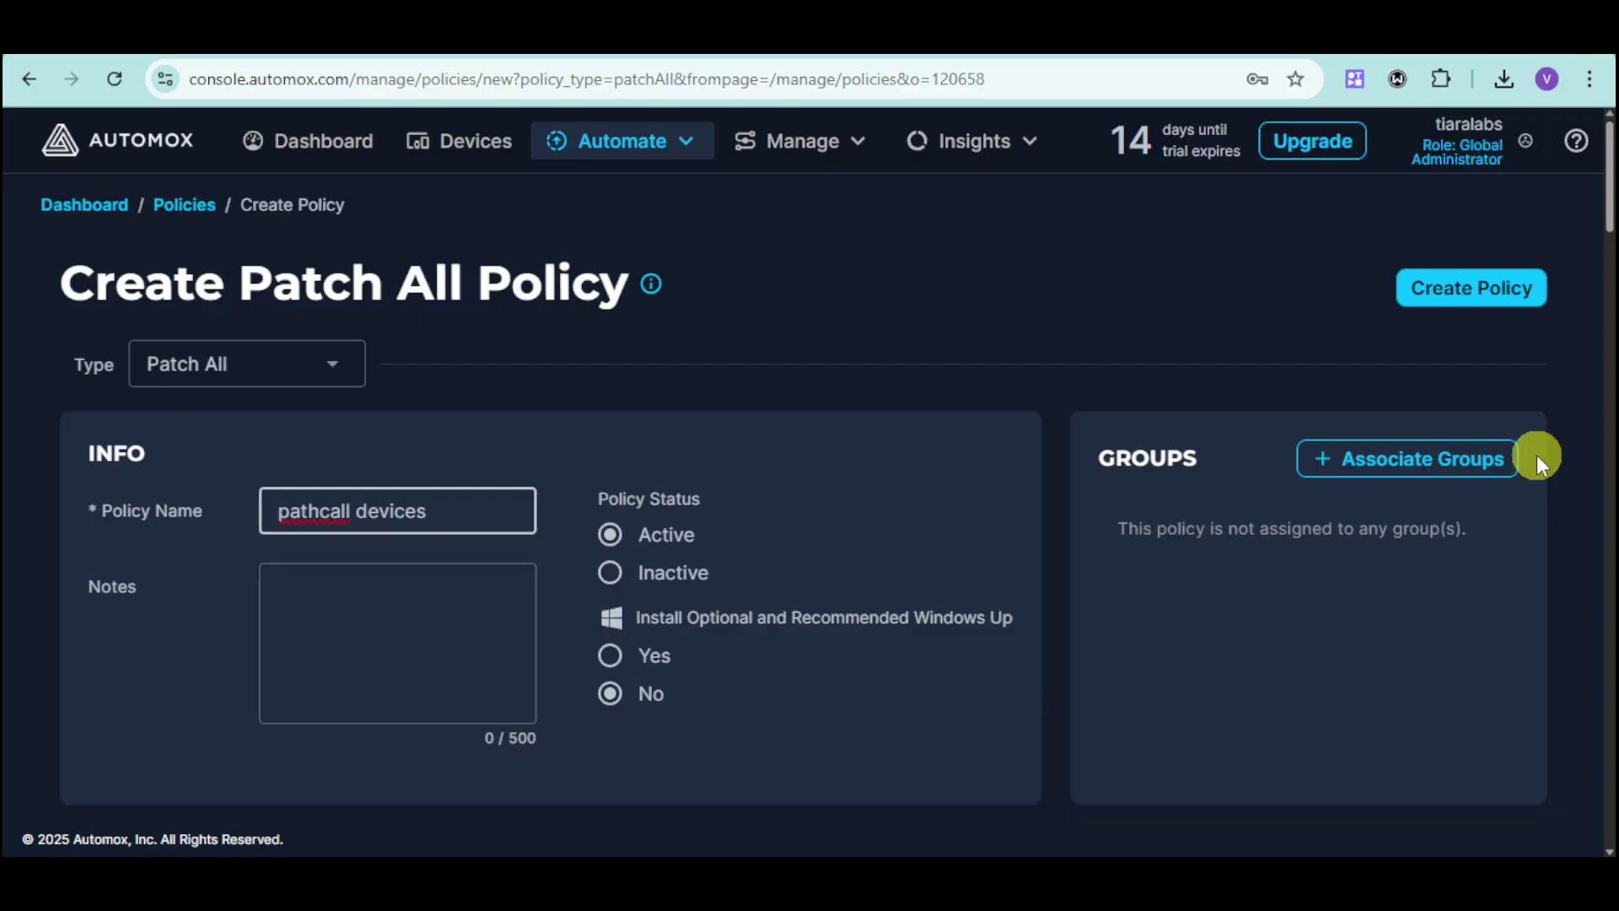
left_click(1477, 463)
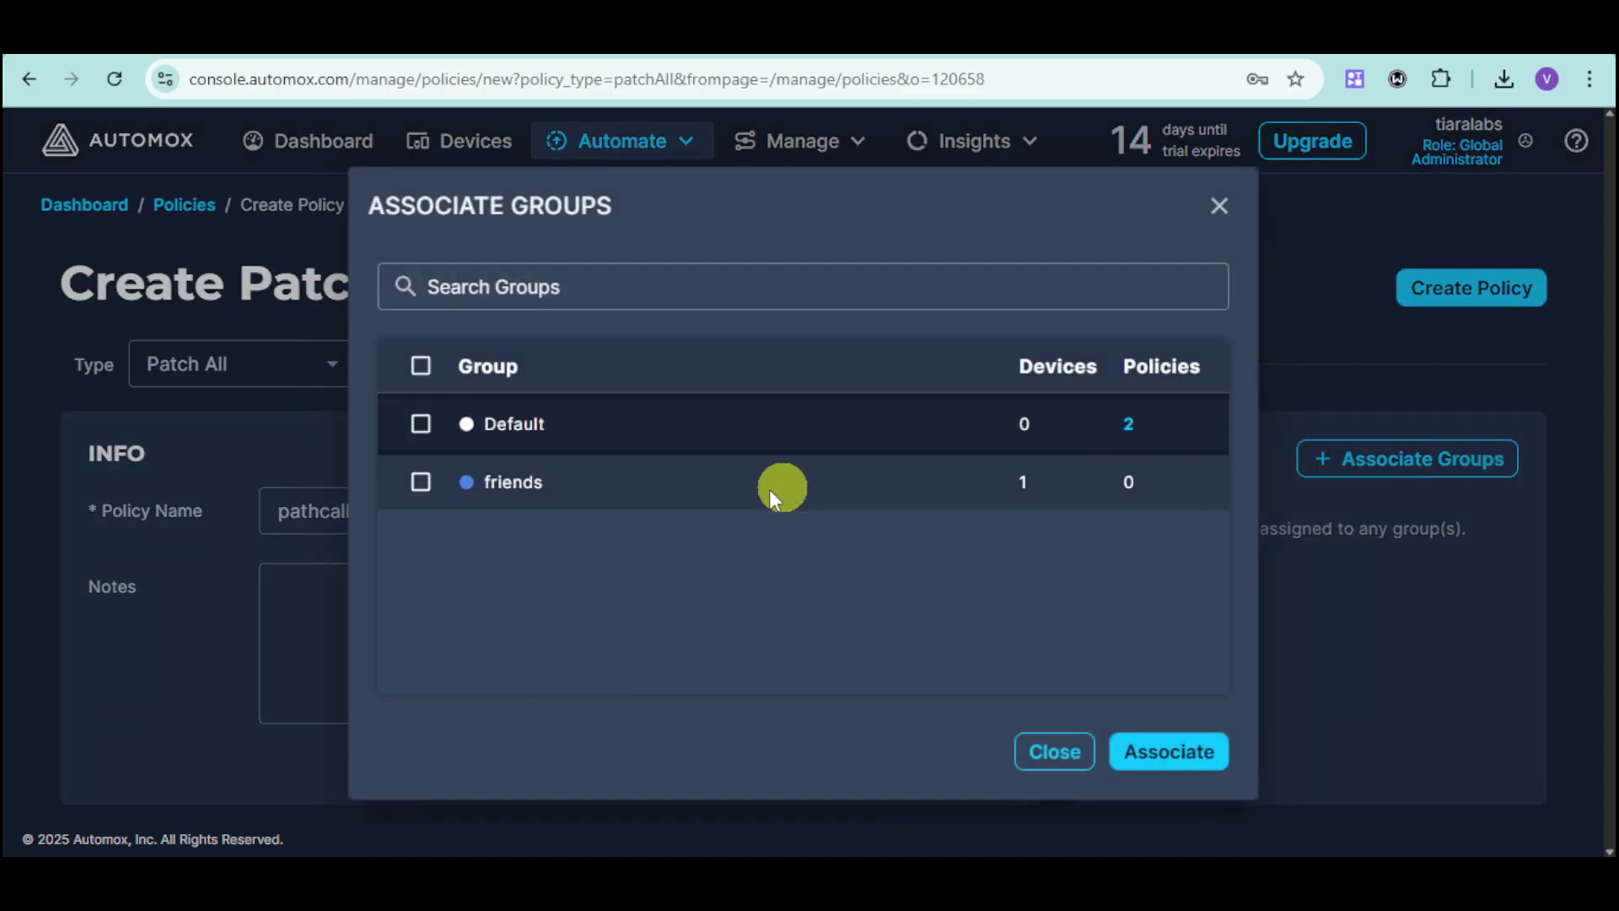
left_click(420, 482)
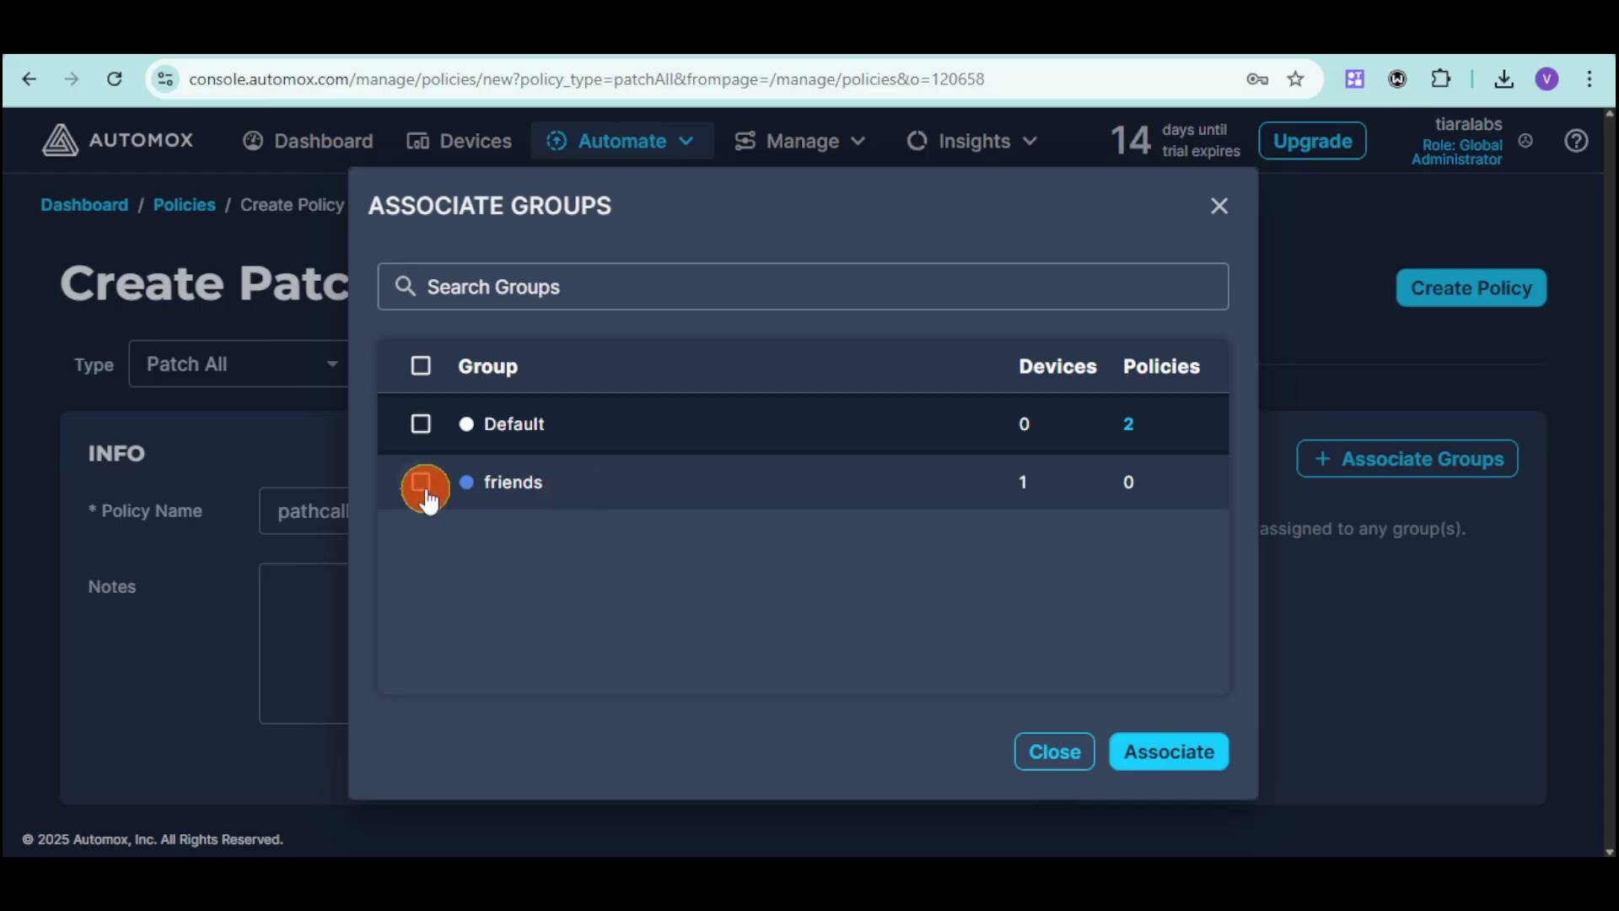
left_click(1197, 757)
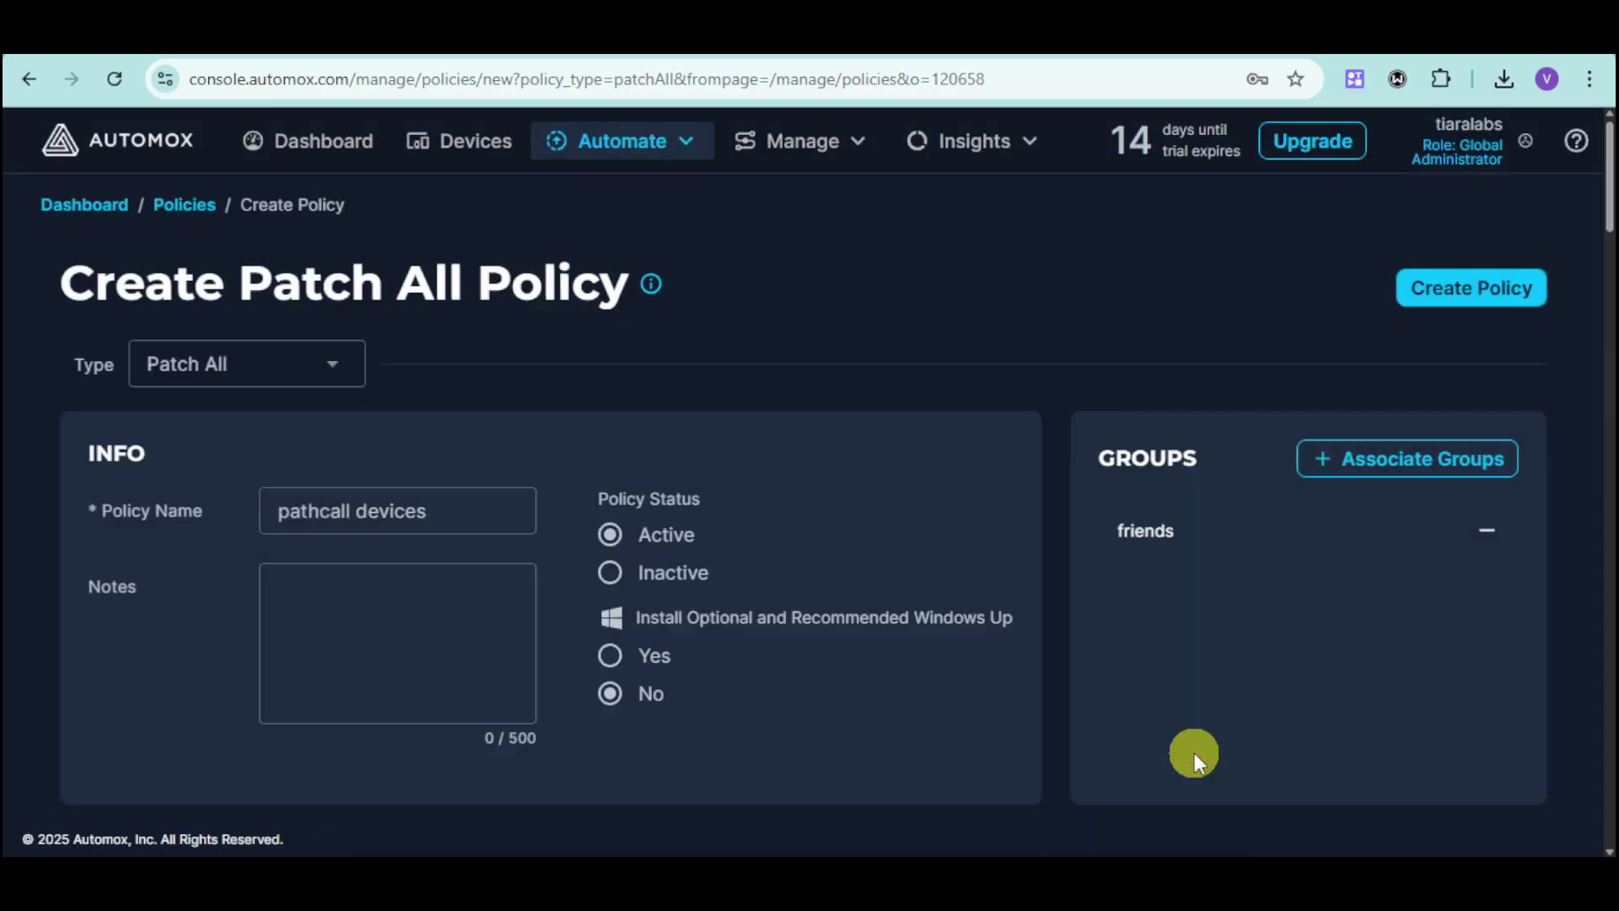
Set the policy's scheduled start time to UTC
scroll(1265, 698, "down", 5)
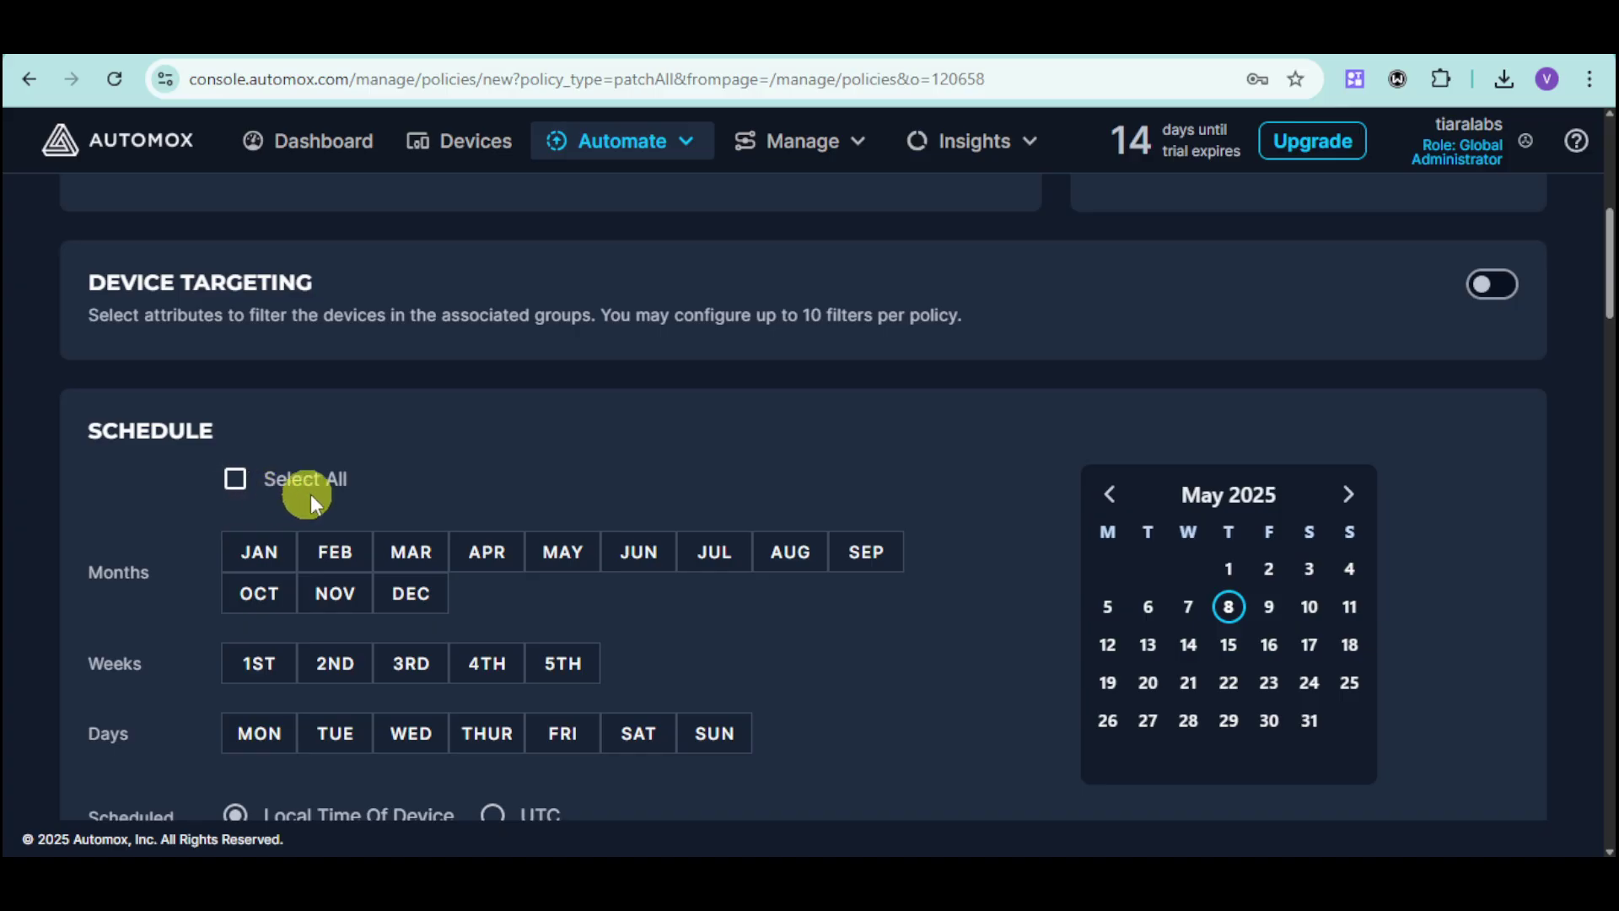
scroll(420, 607, "down", 1)
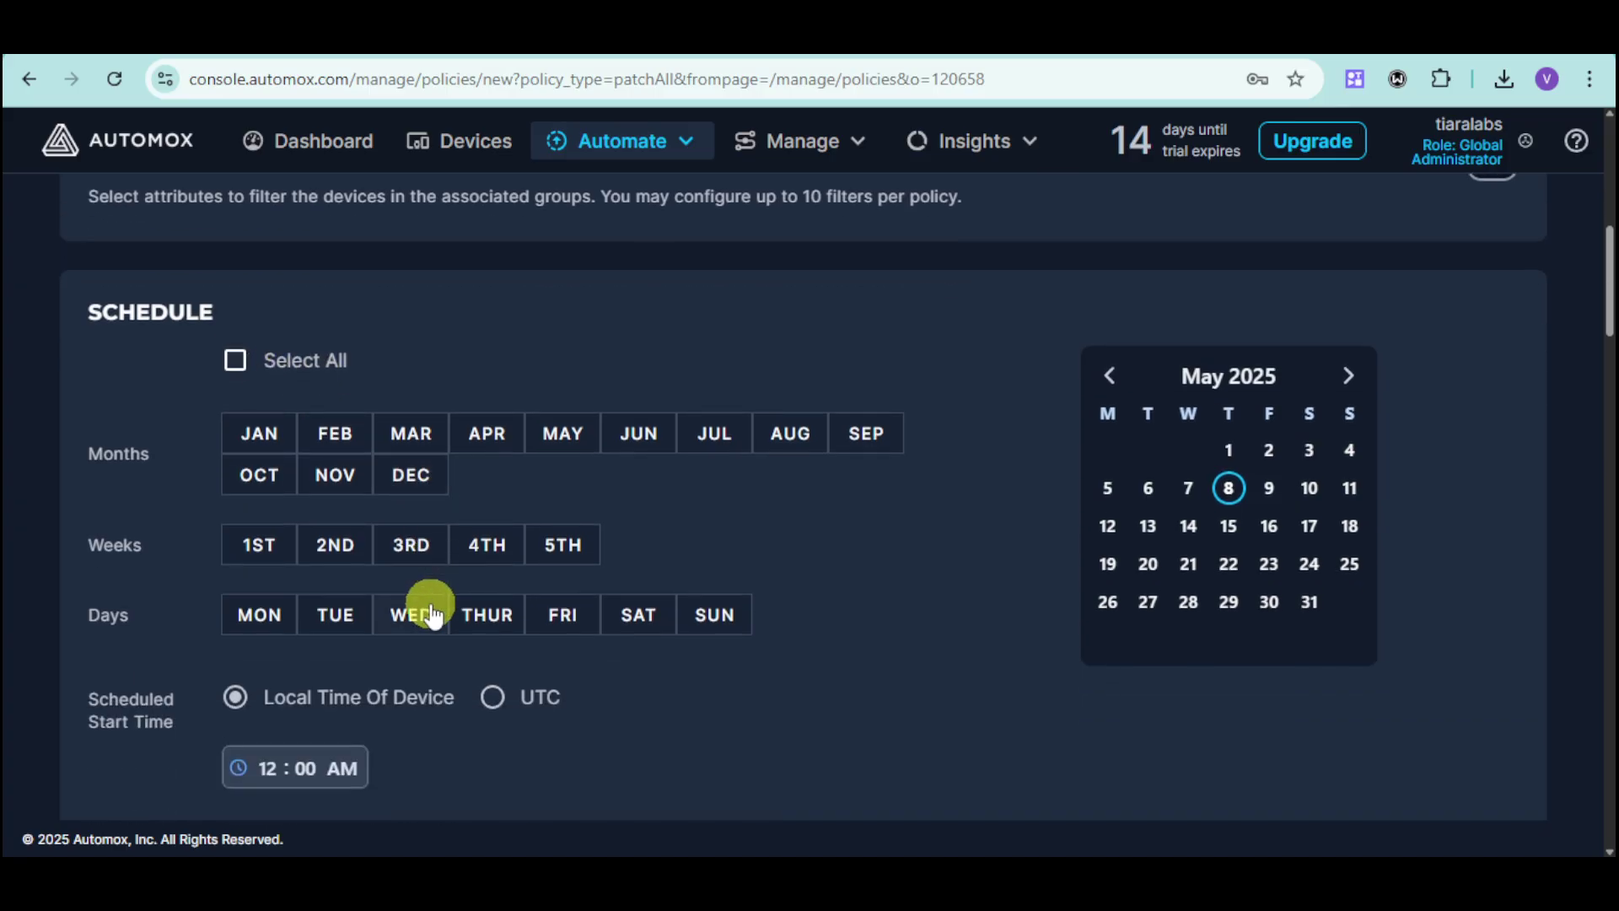
left_click(494, 698)
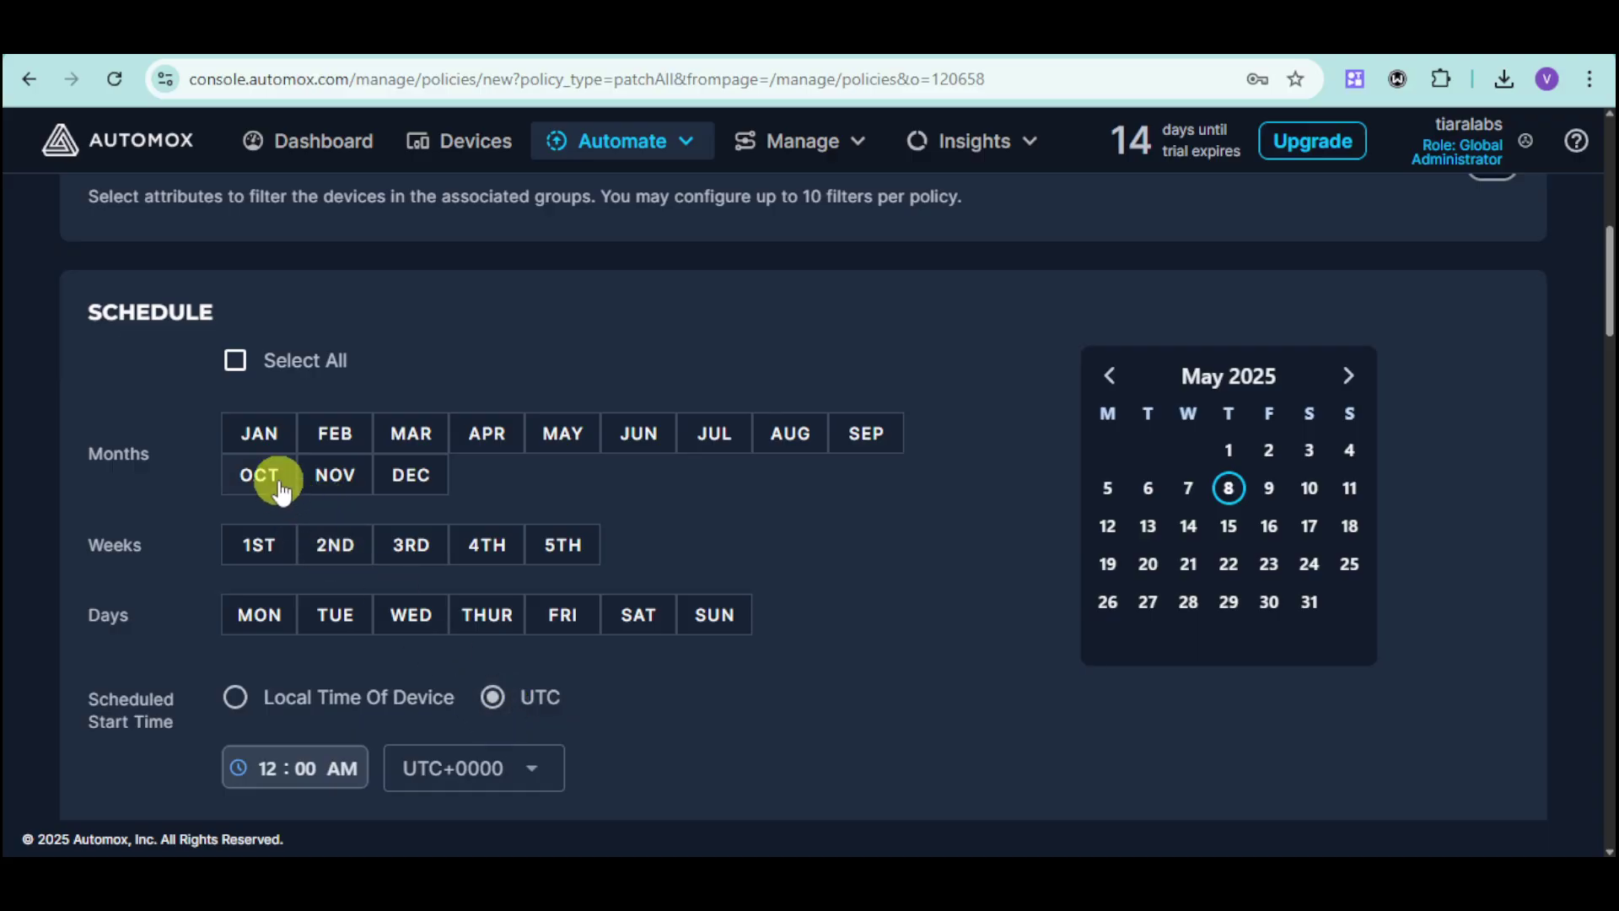
Include every month from January to December in the patch schedule
left_click(275, 439)
left_click(260, 366)
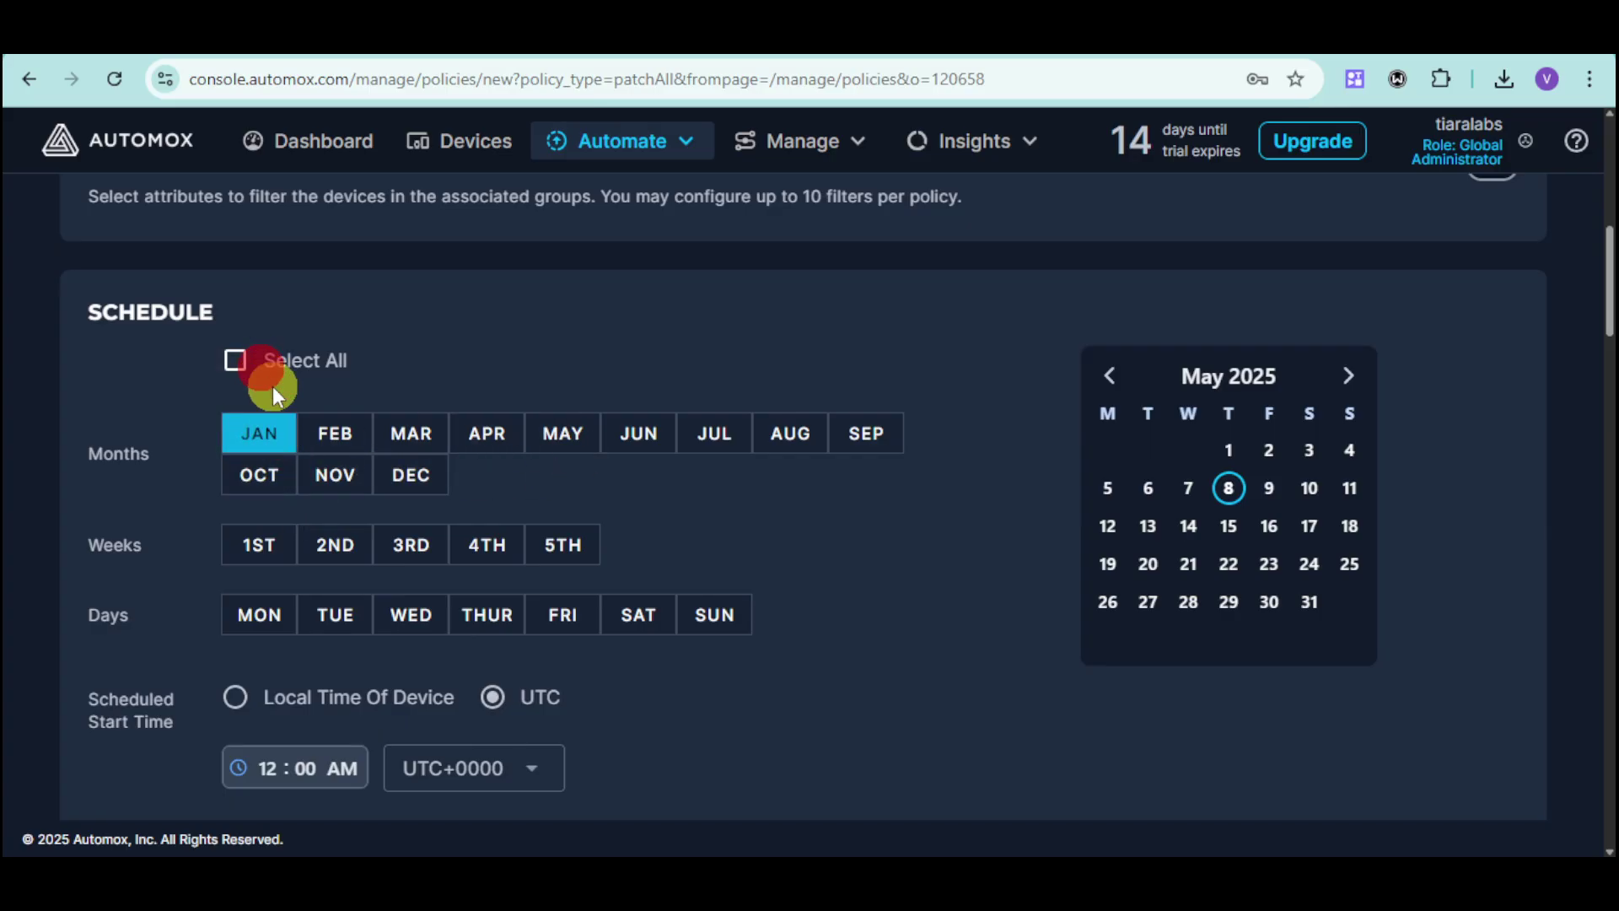
left_click(262, 472)
left_click(334, 469)
left_click(334, 438)
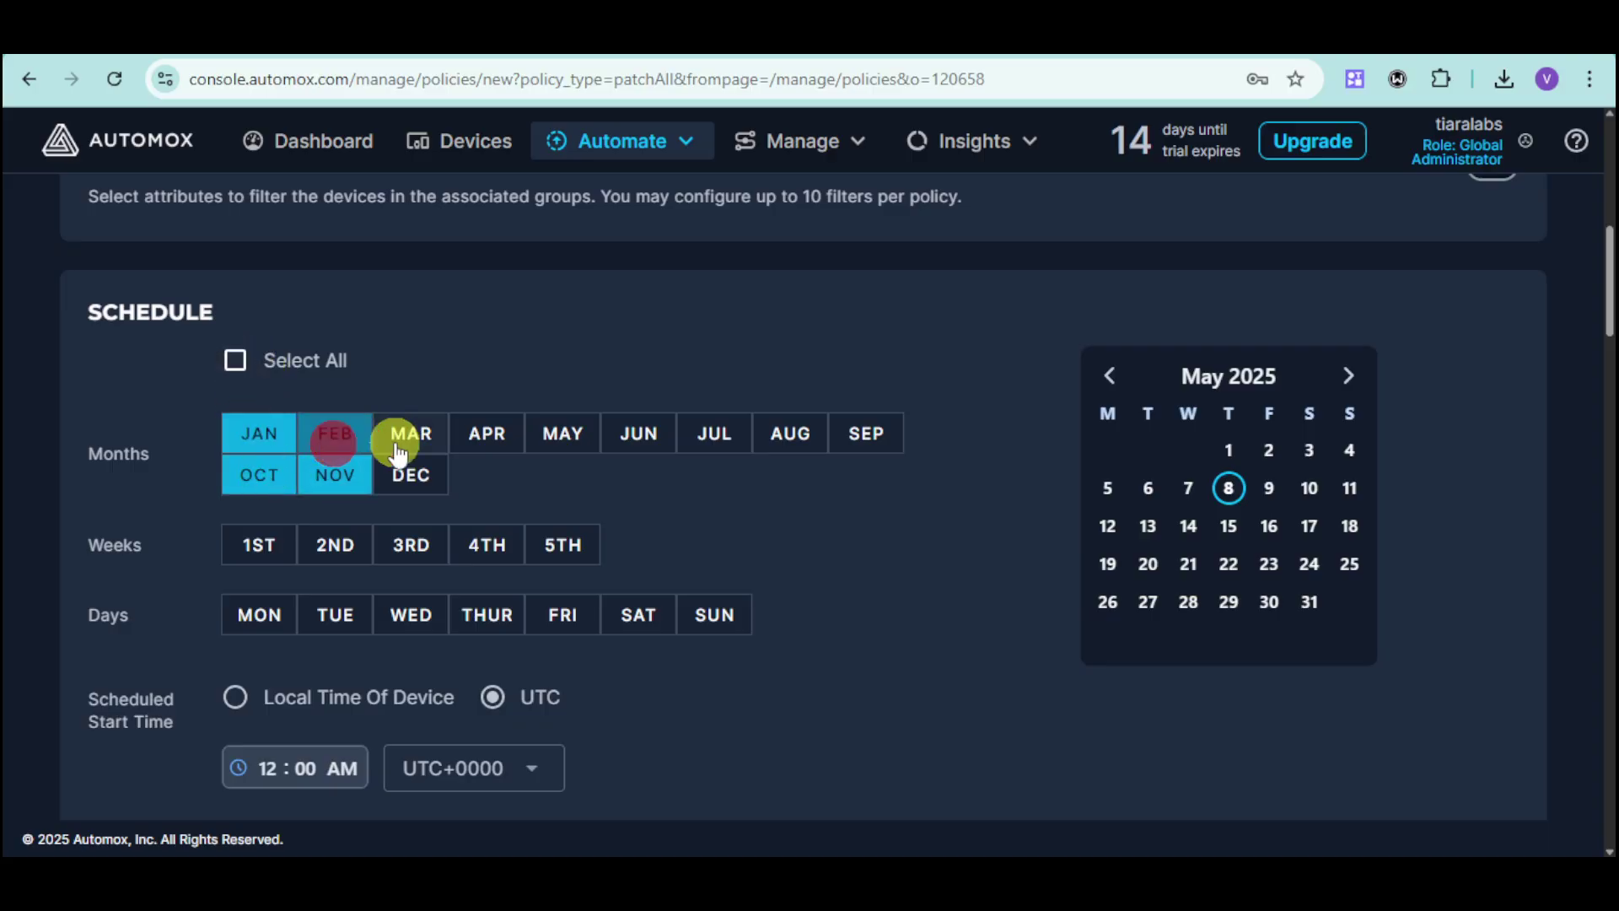
left_click(405, 436)
left_click(410, 473)
left_click(466, 432)
left_click(567, 433)
left_click(634, 430)
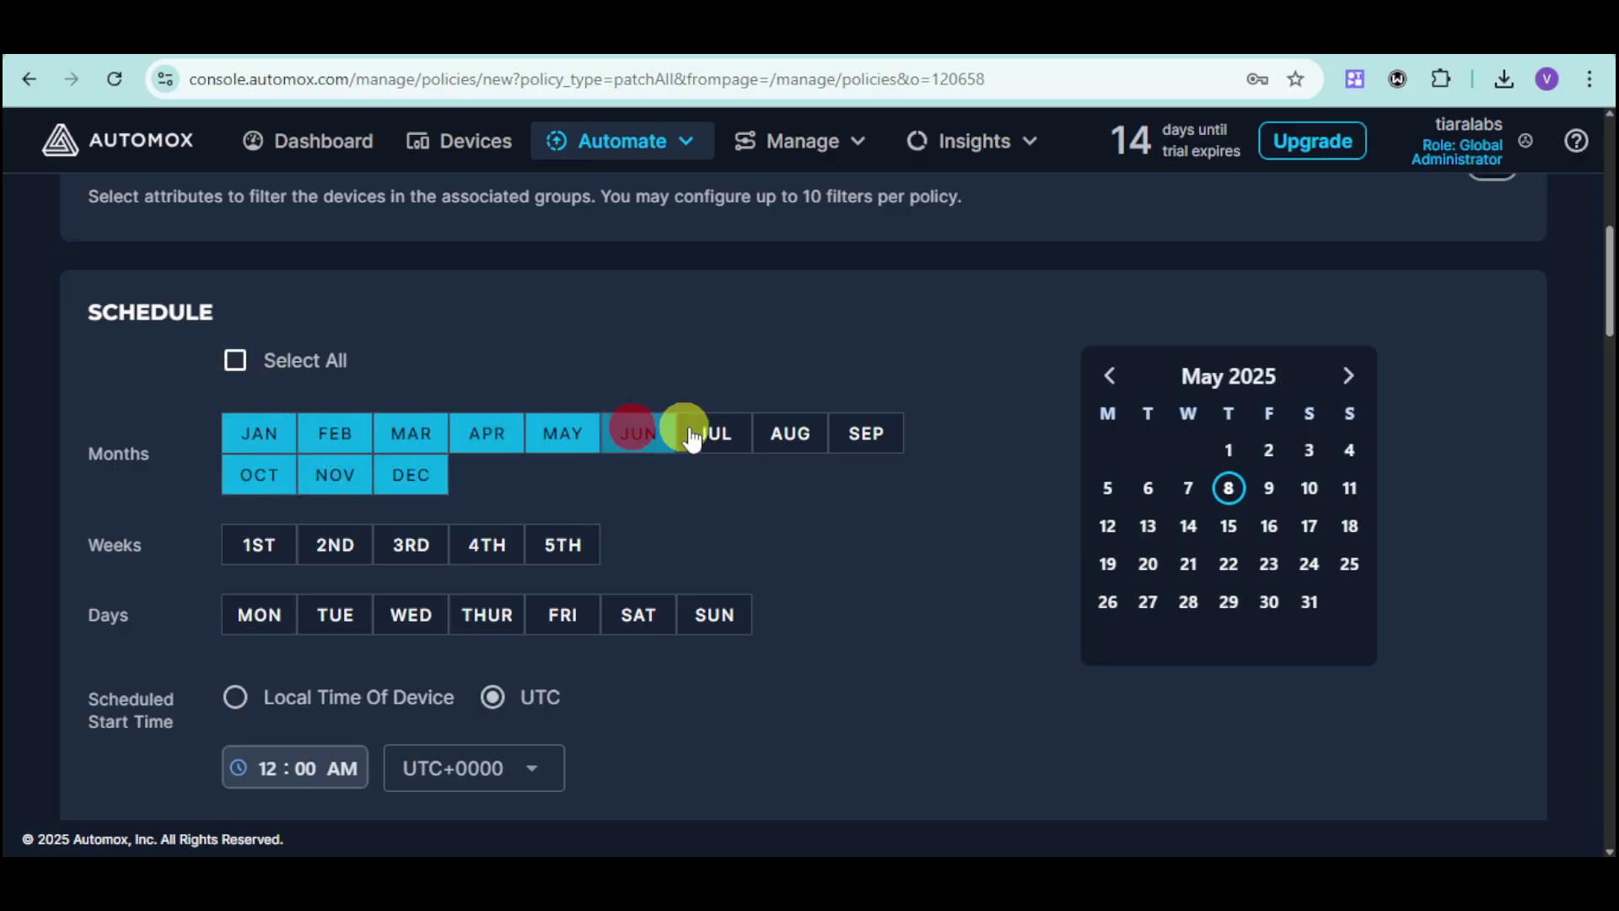
left_click(713, 434)
left_click(788, 434)
left_click(869, 433)
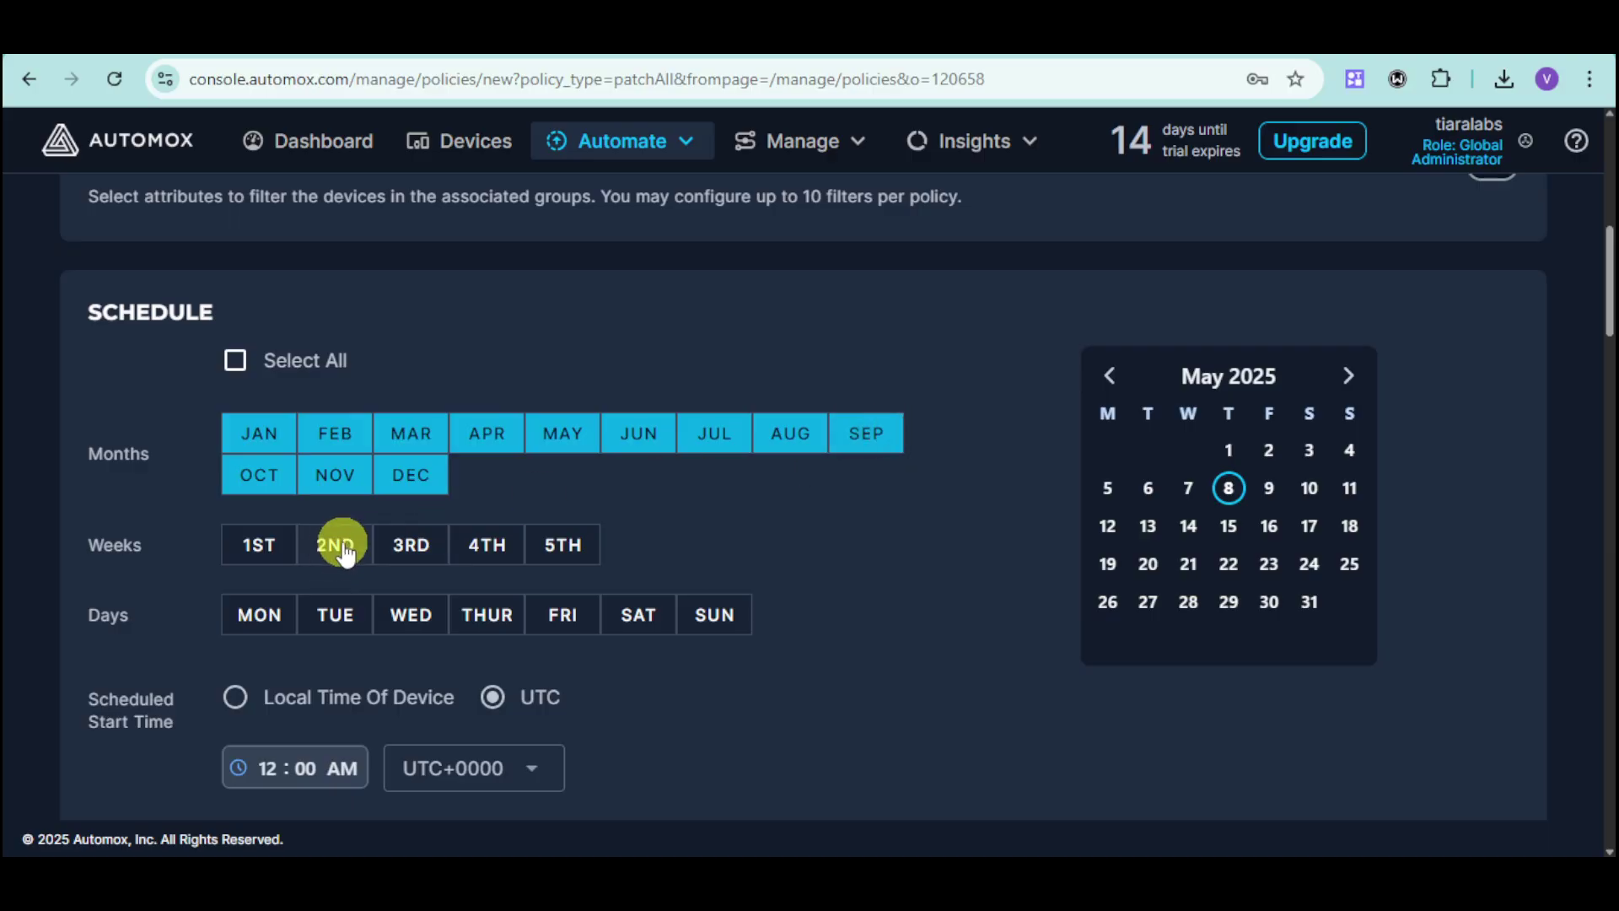
Schedule patching for the 2nd week's Tuesday and patch missed devices at next check-in
left_click(342, 546)
left_click(339, 615)
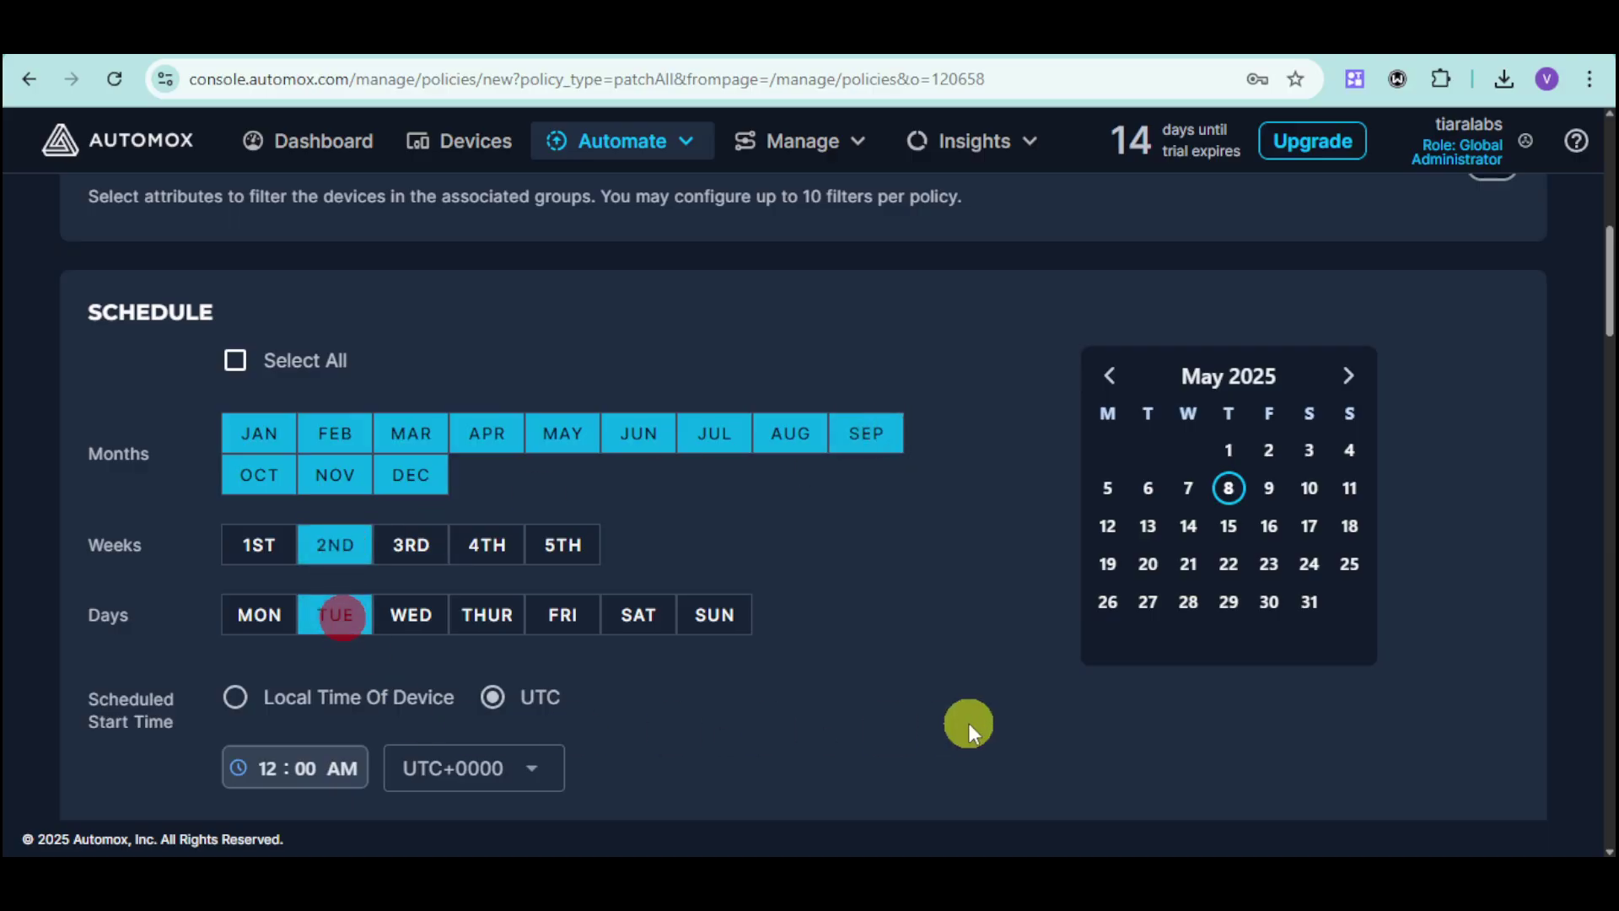
scroll(968, 722, "down", 4)
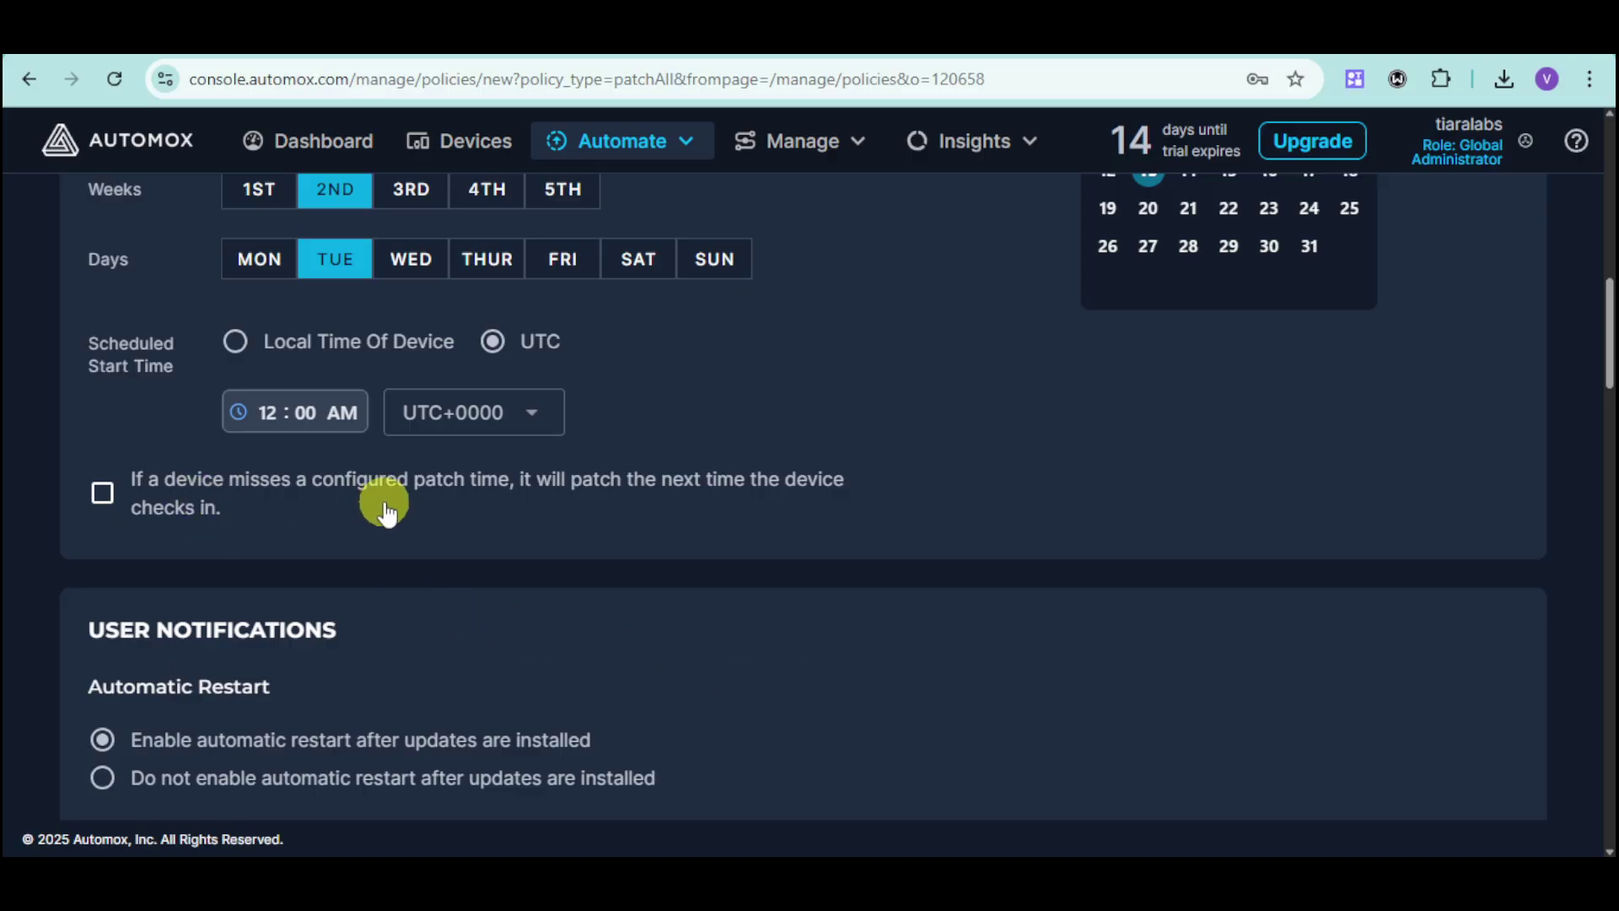
left_click(427, 487)
scroll(747, 602, "down", 3)
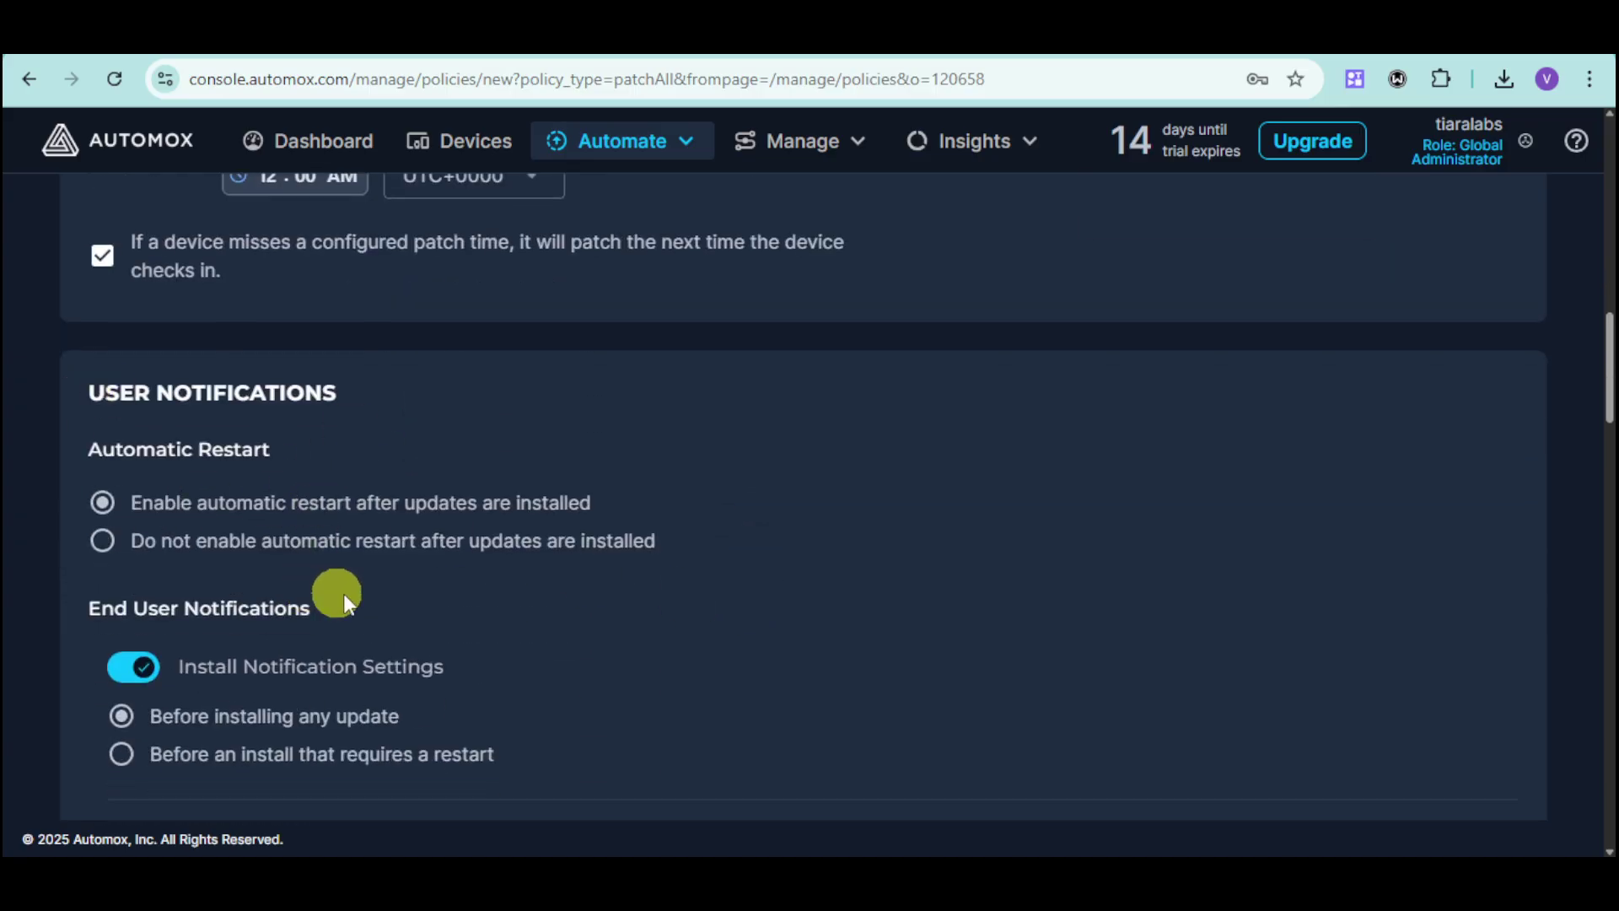
scroll(624, 535, "down", 3)
scroll(1257, 422, "up", 10)
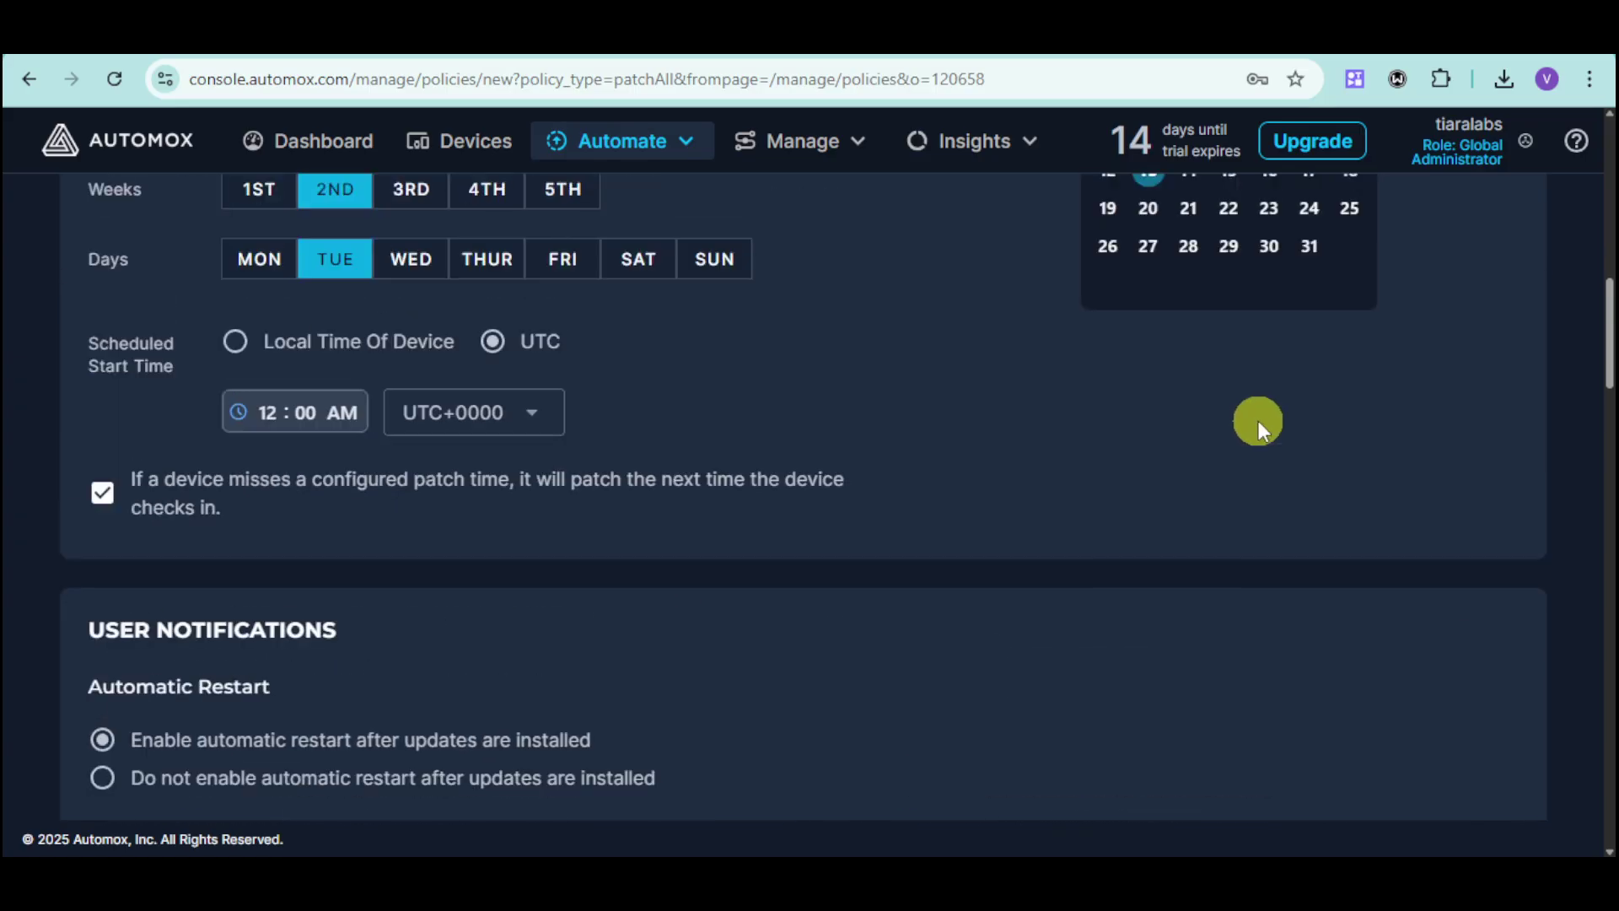
scroll(1261, 421, "up", 4)
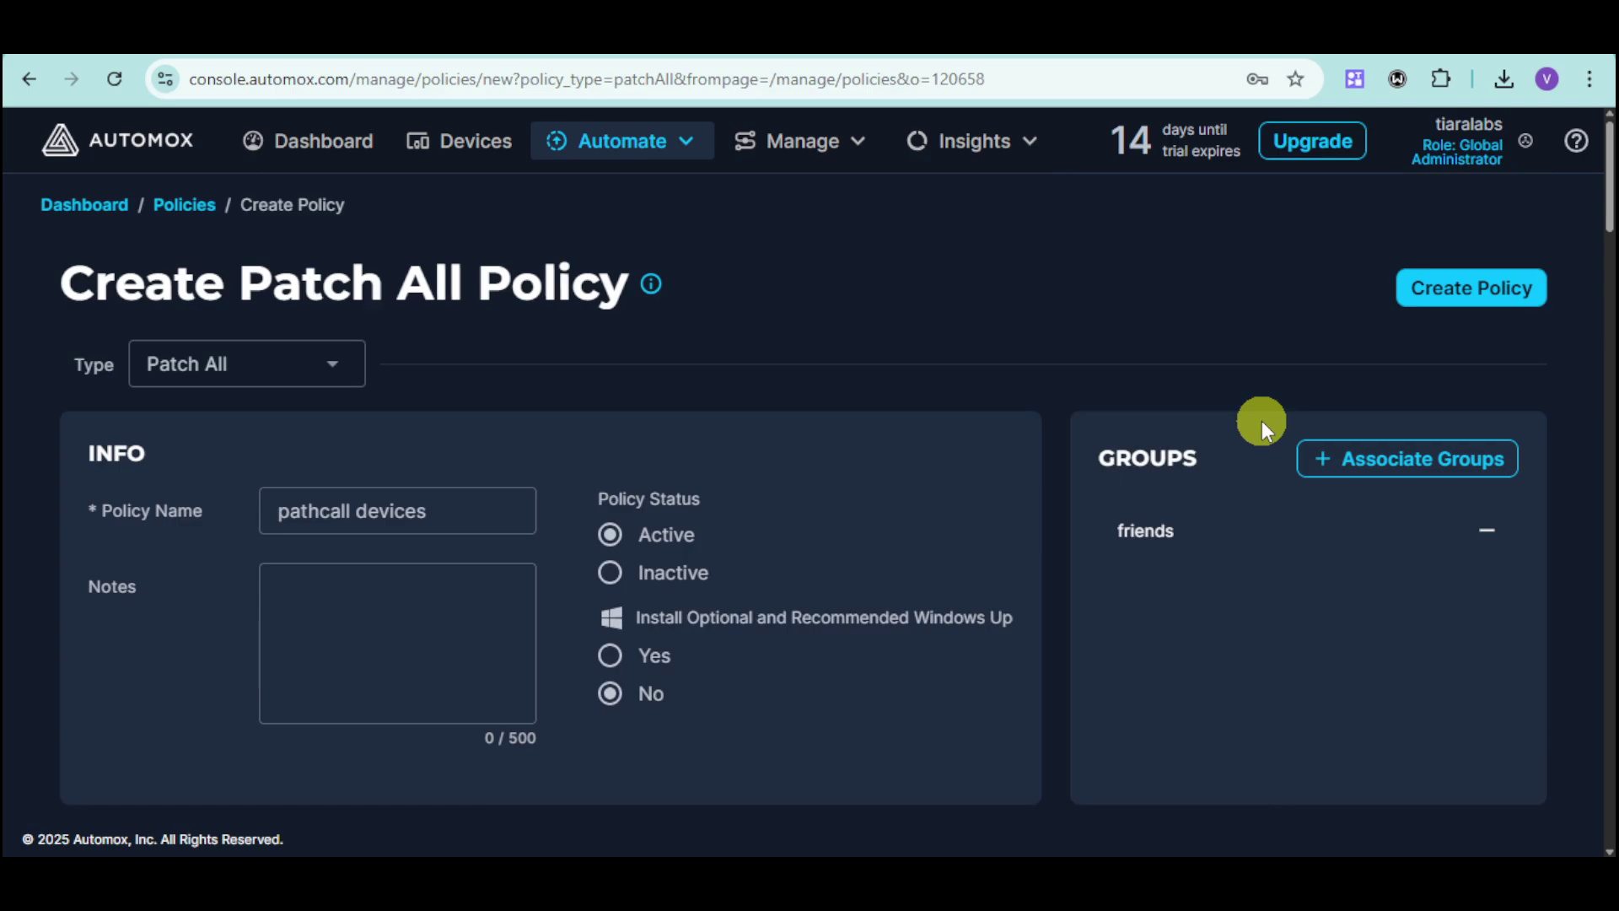
Save the Patch All policy and view the empty Manage > Software page
left_click(1475, 308)
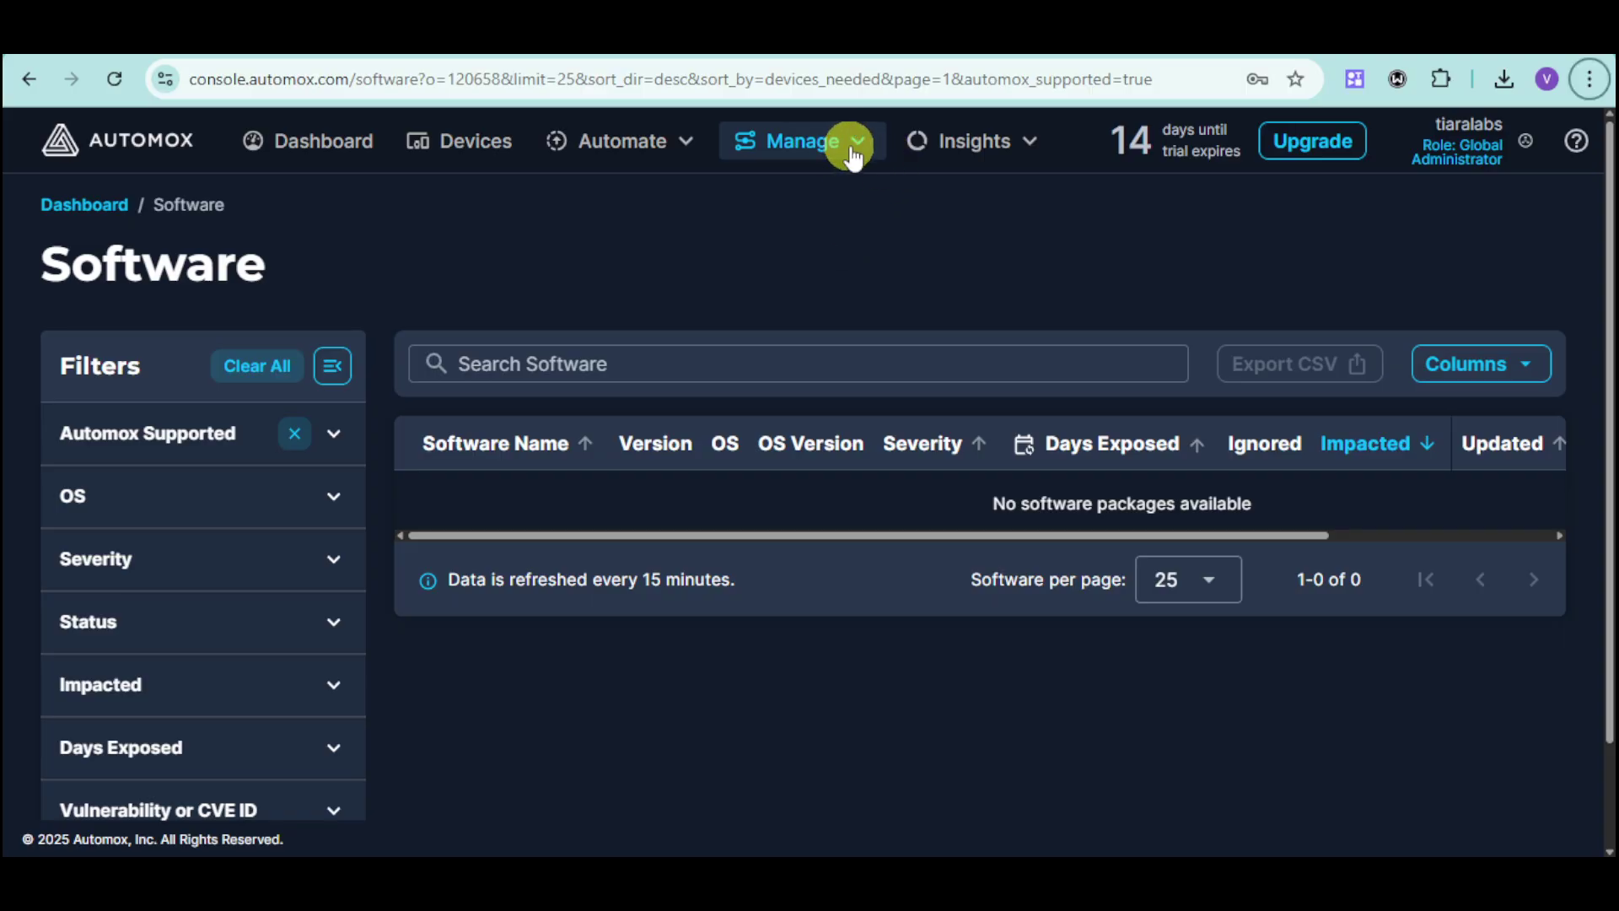
left_click(854, 152)
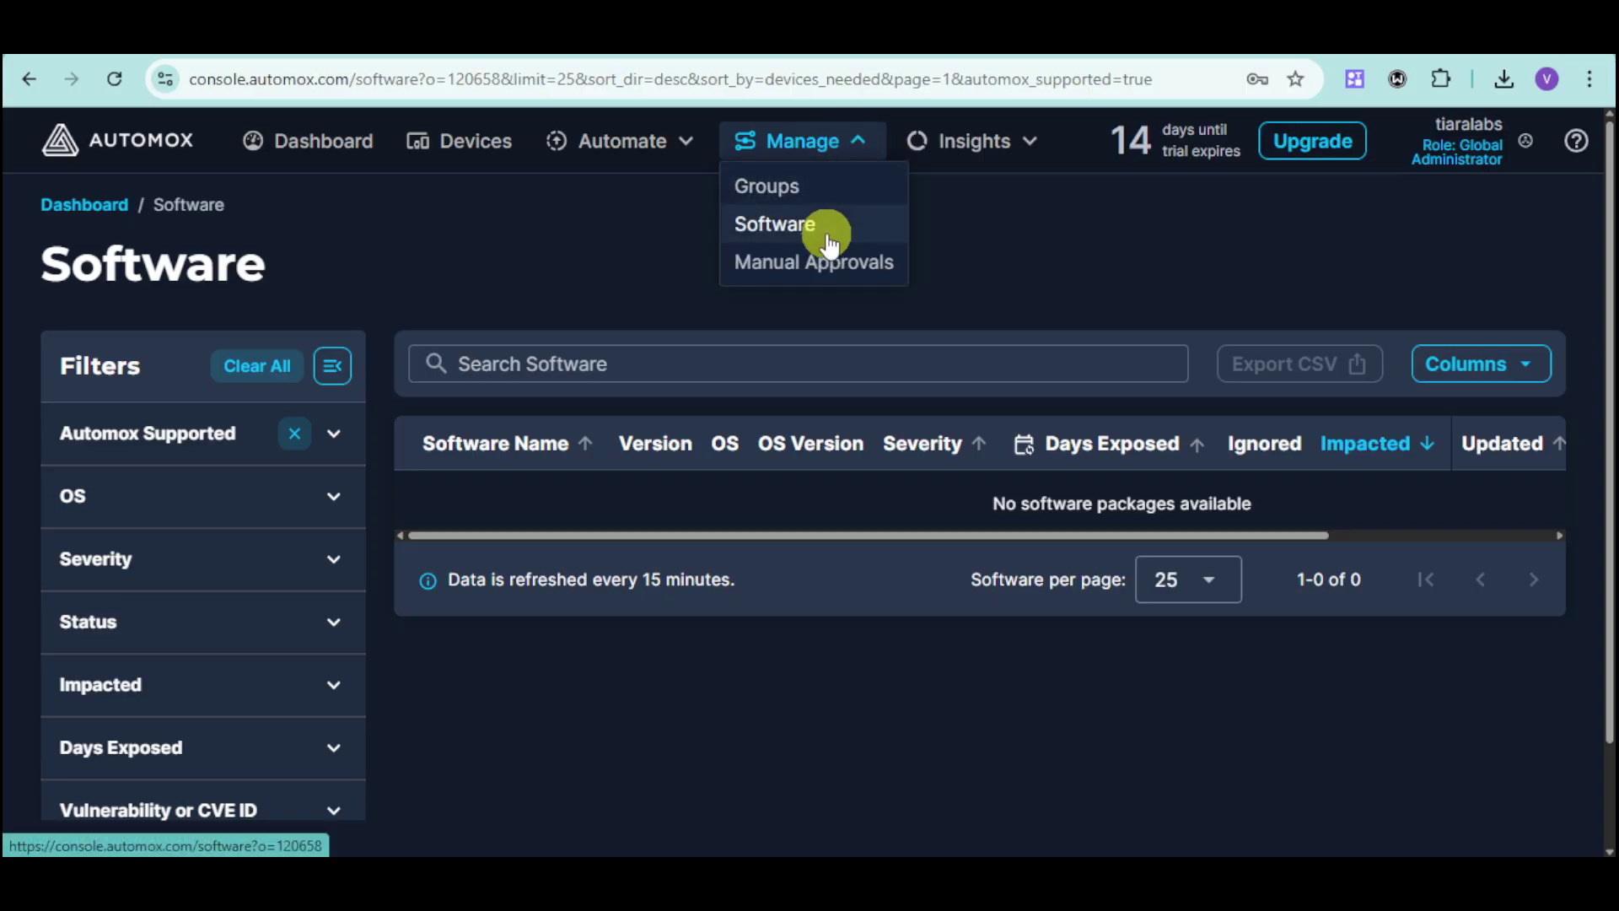
left_click(780, 759)
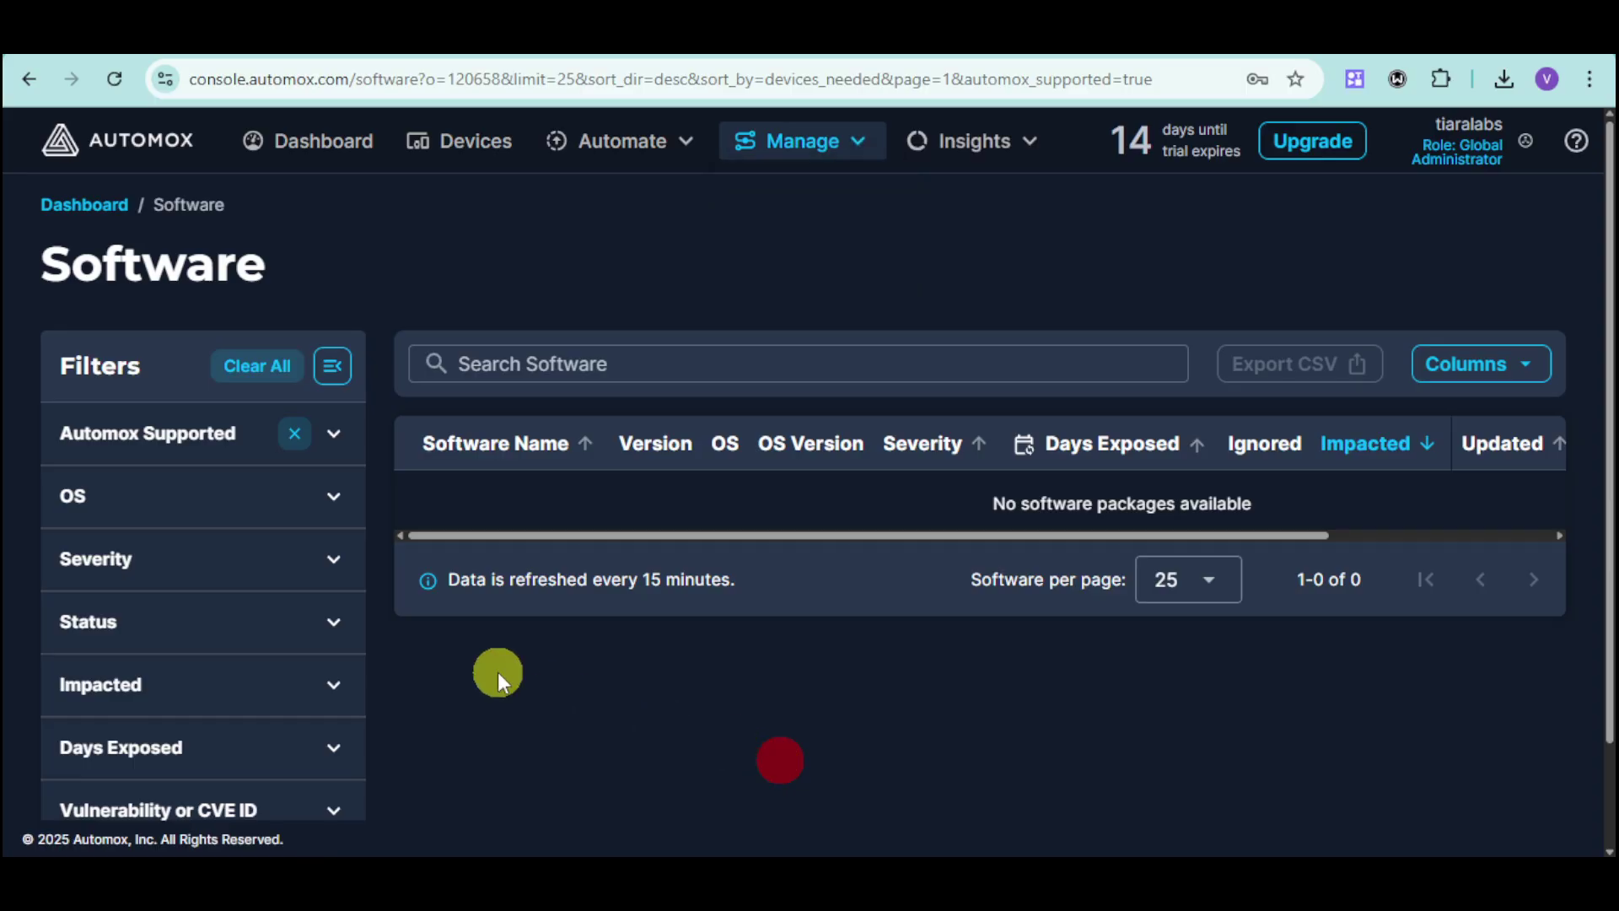
scroll(307, 560, "down", 2)
scroll(584, 574, "up", 2)
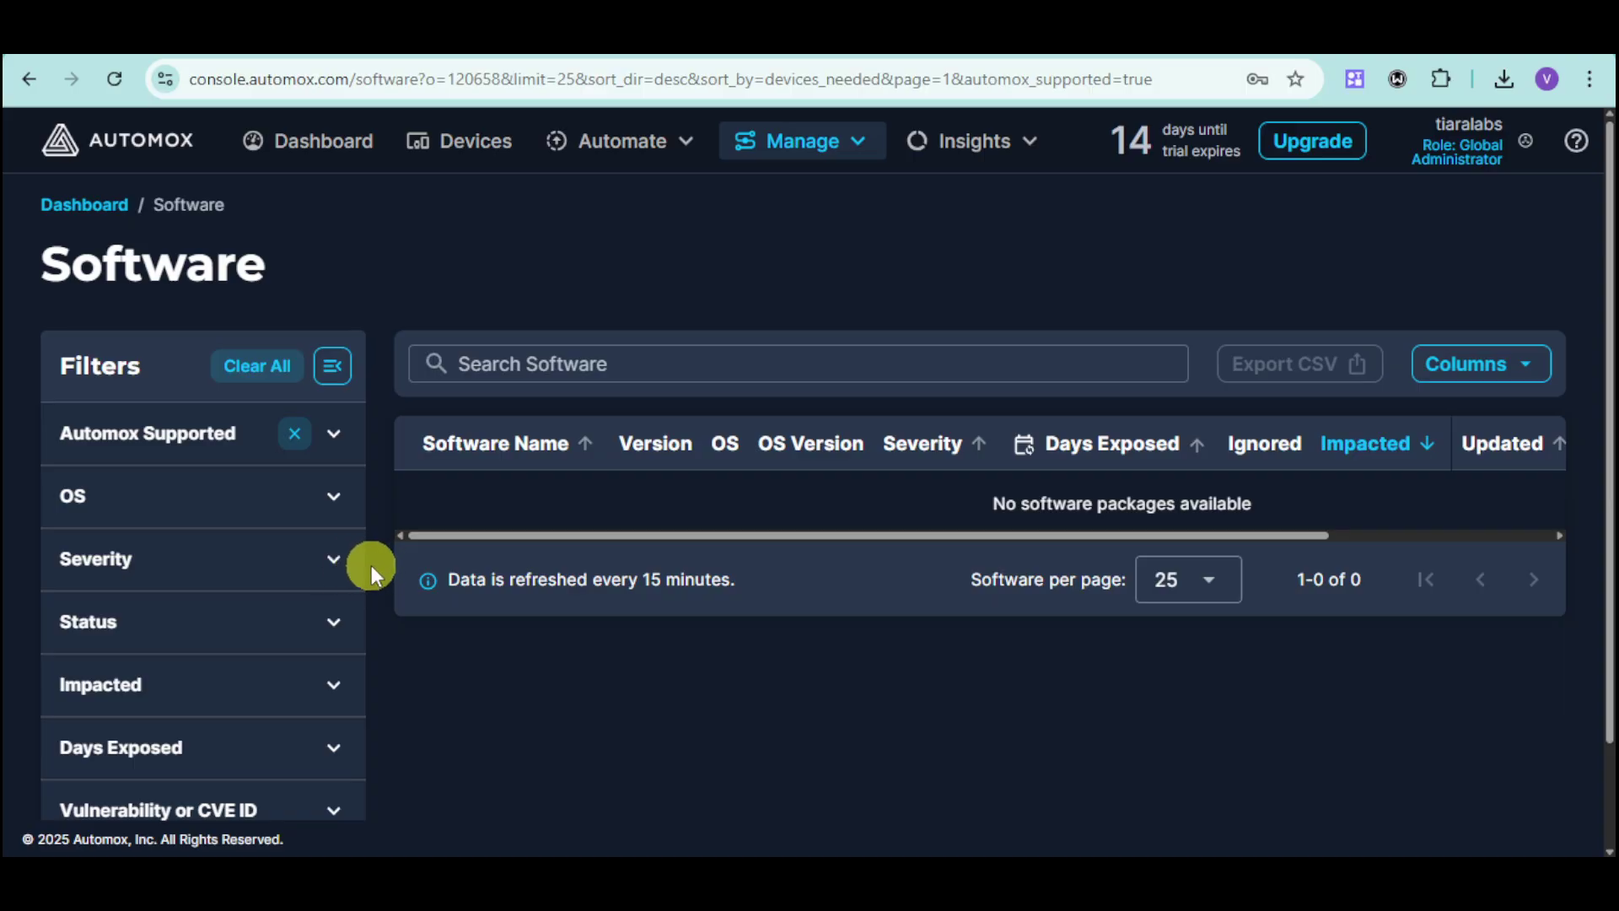
Open Insights > Analytics and review the page's error loading analytics
left_click(1024, 145)
left_click(970, 187)
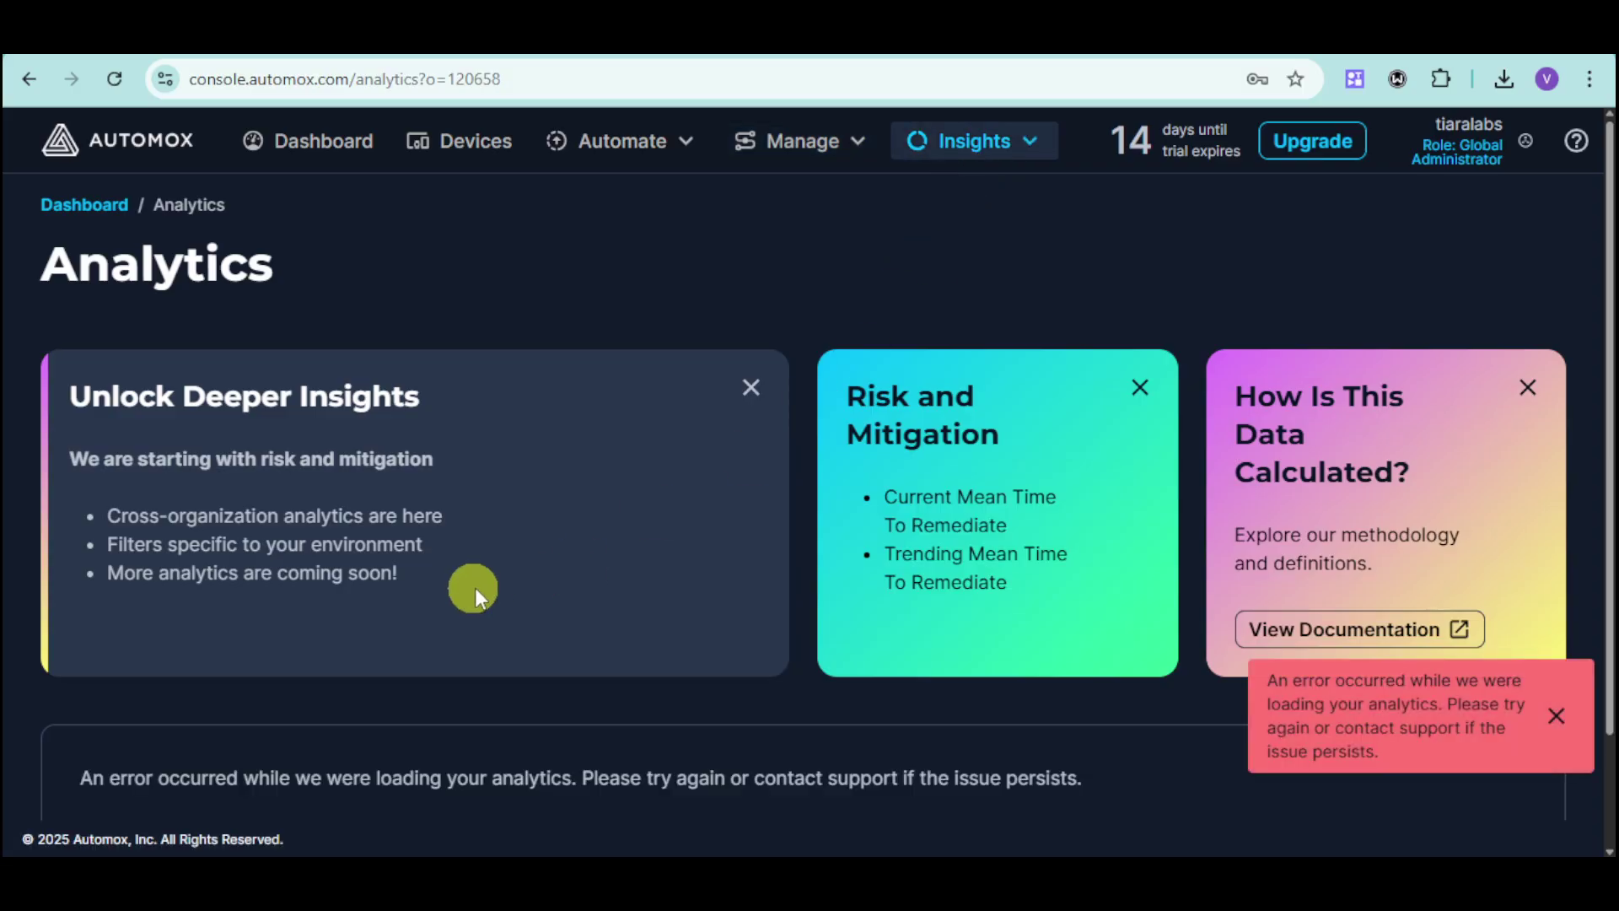
scroll(1099, 558, "down", 2)
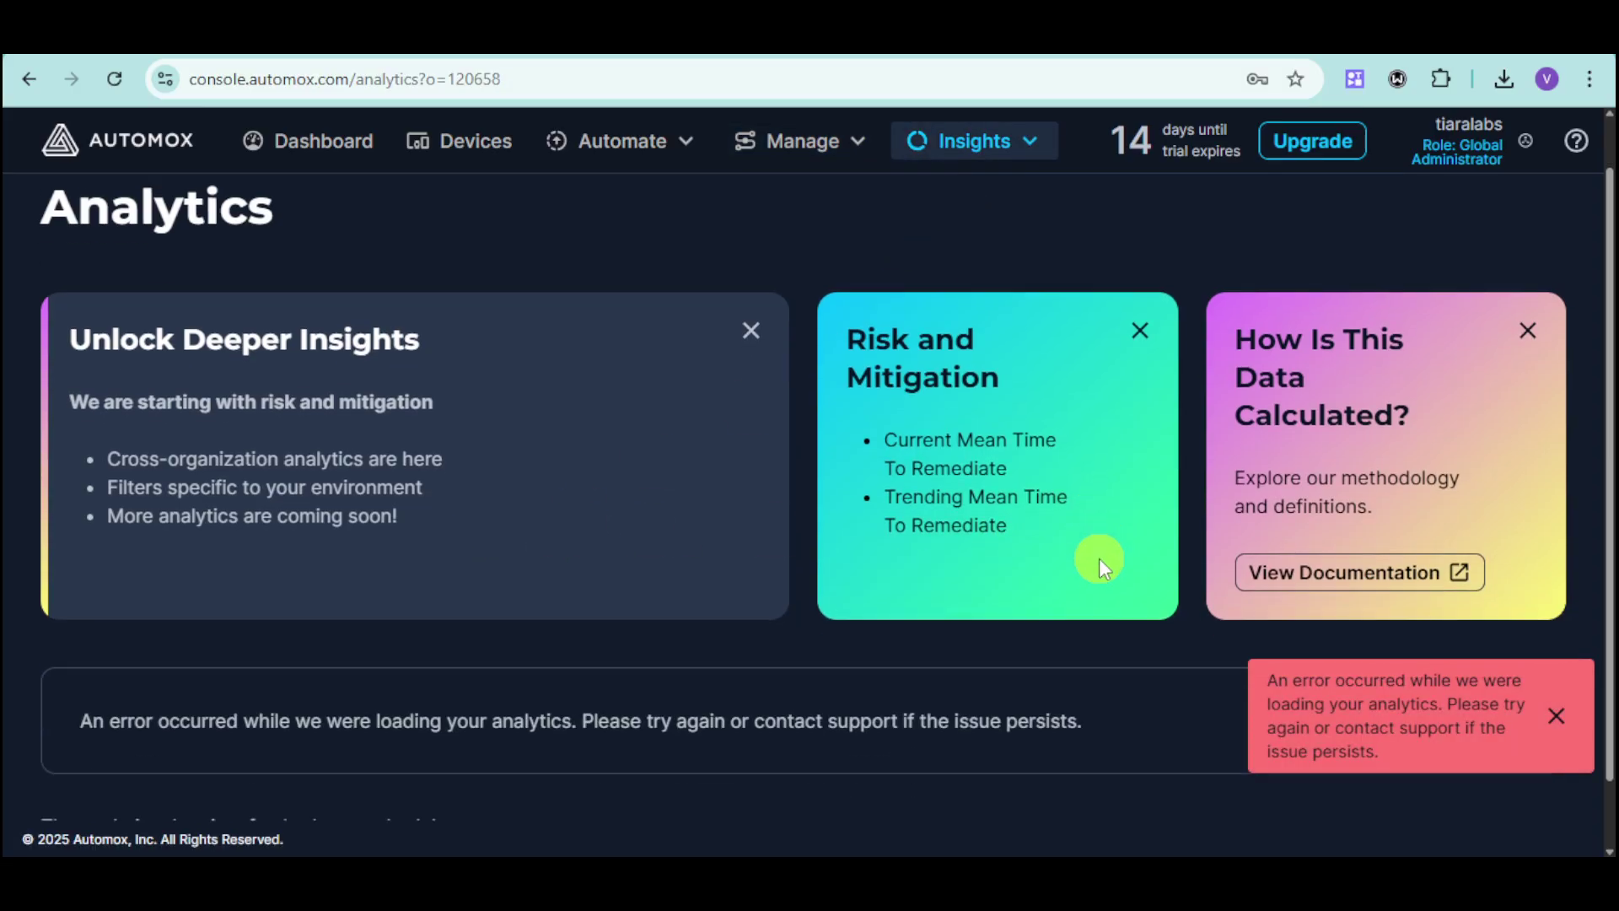
scroll(1100, 558, "up", 2)
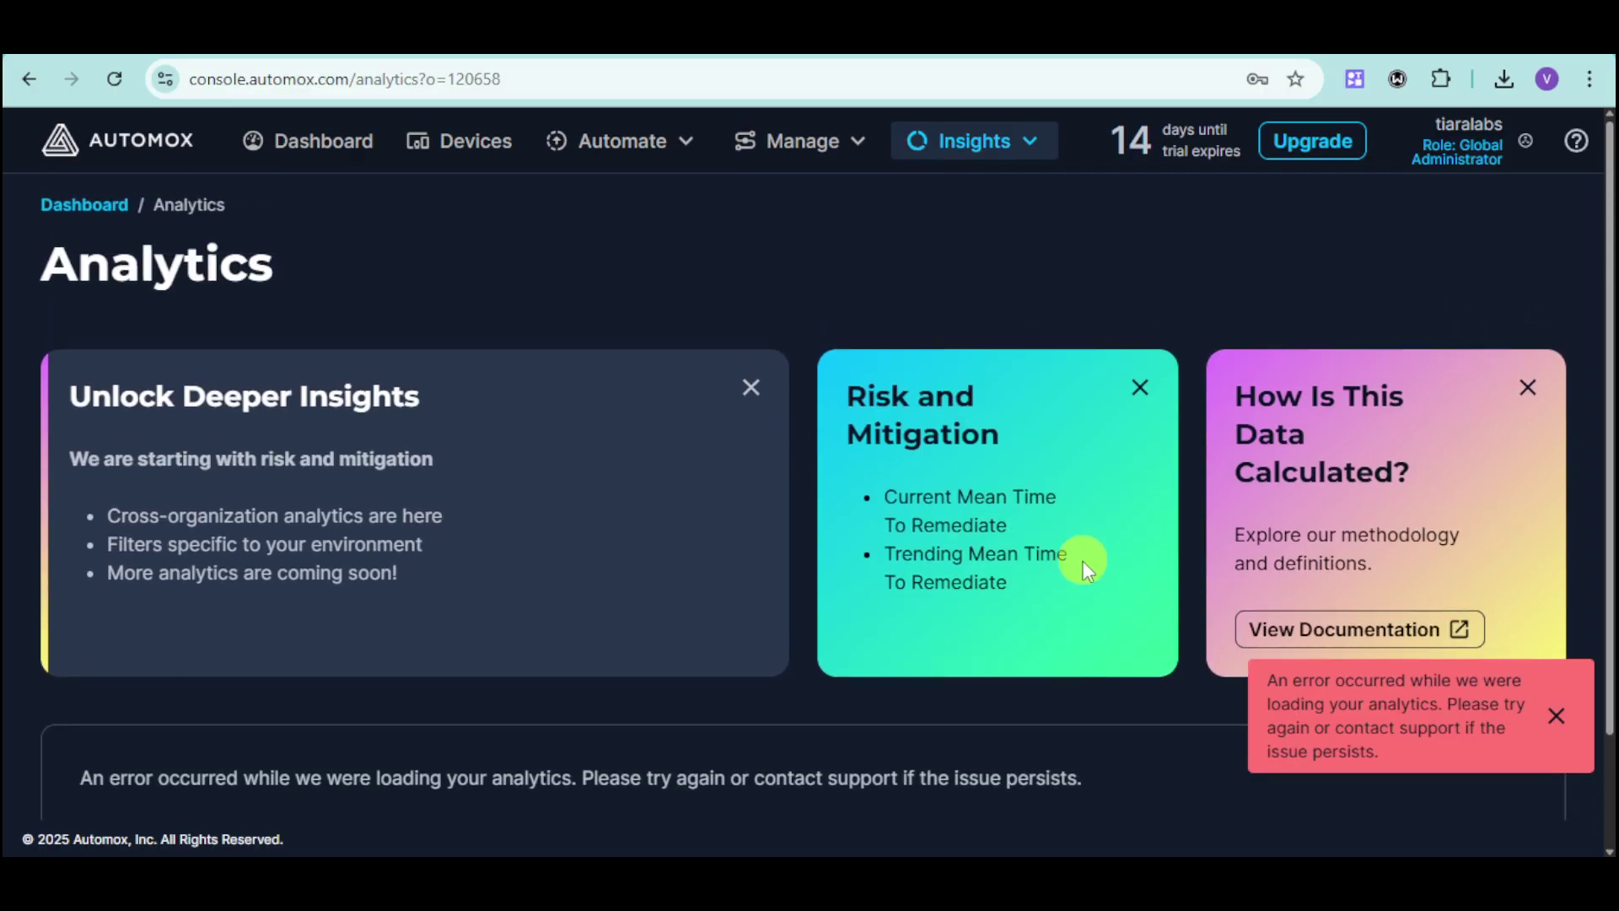
Go to Insights > Reports to see Activity Log, Data Extracts and Needs Attention Report
left_click(920, 493)
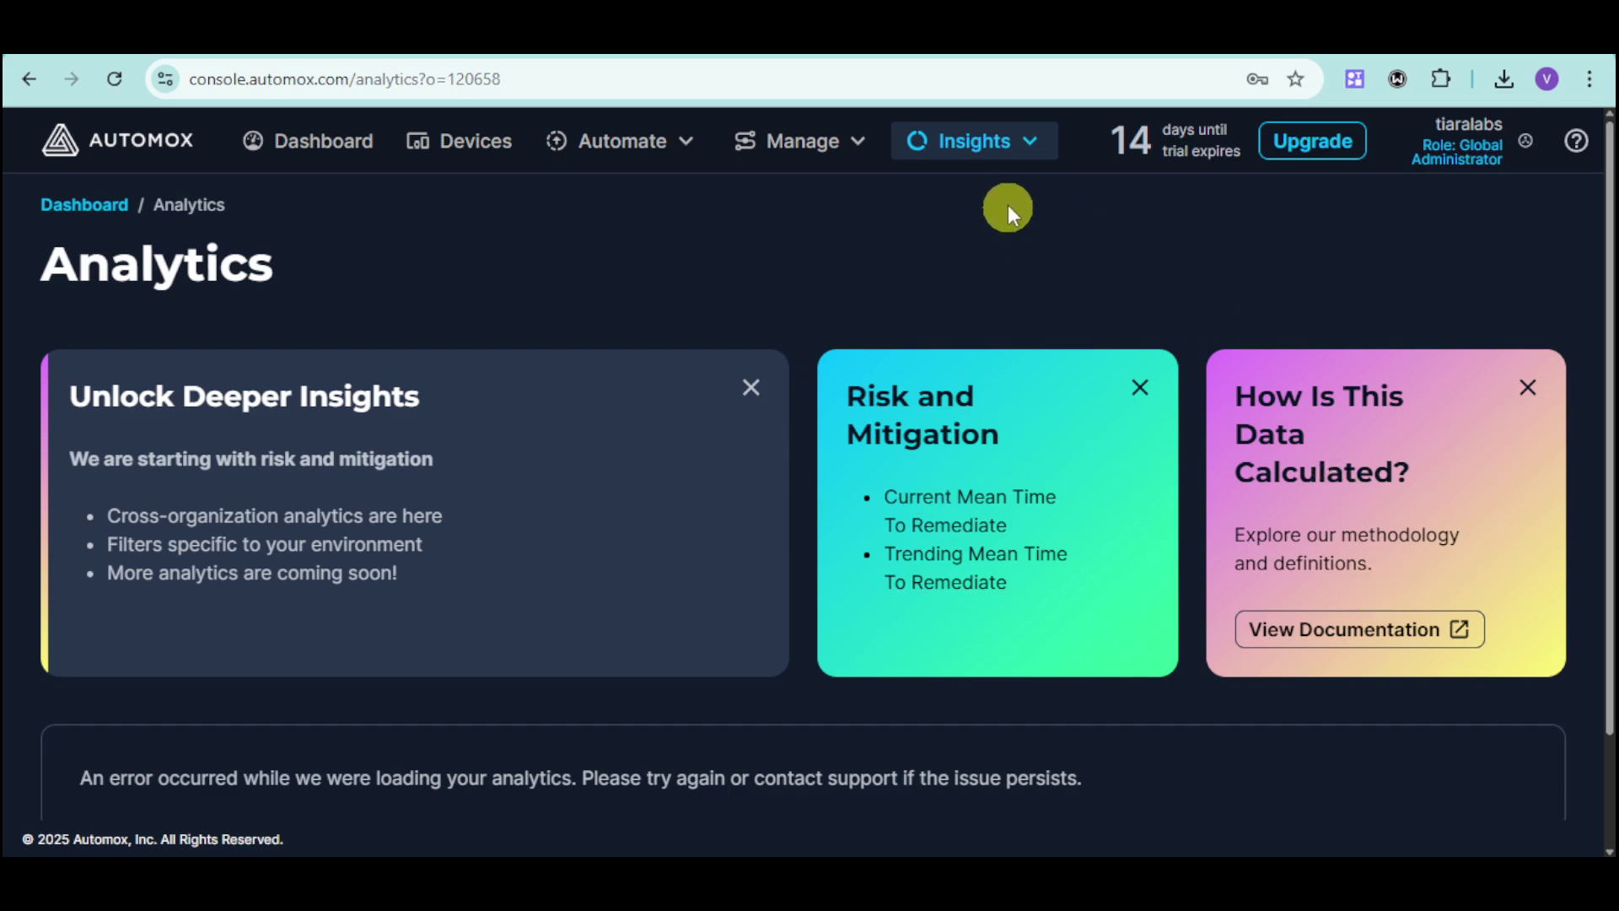
left_click(1030, 147)
left_click(944, 216)
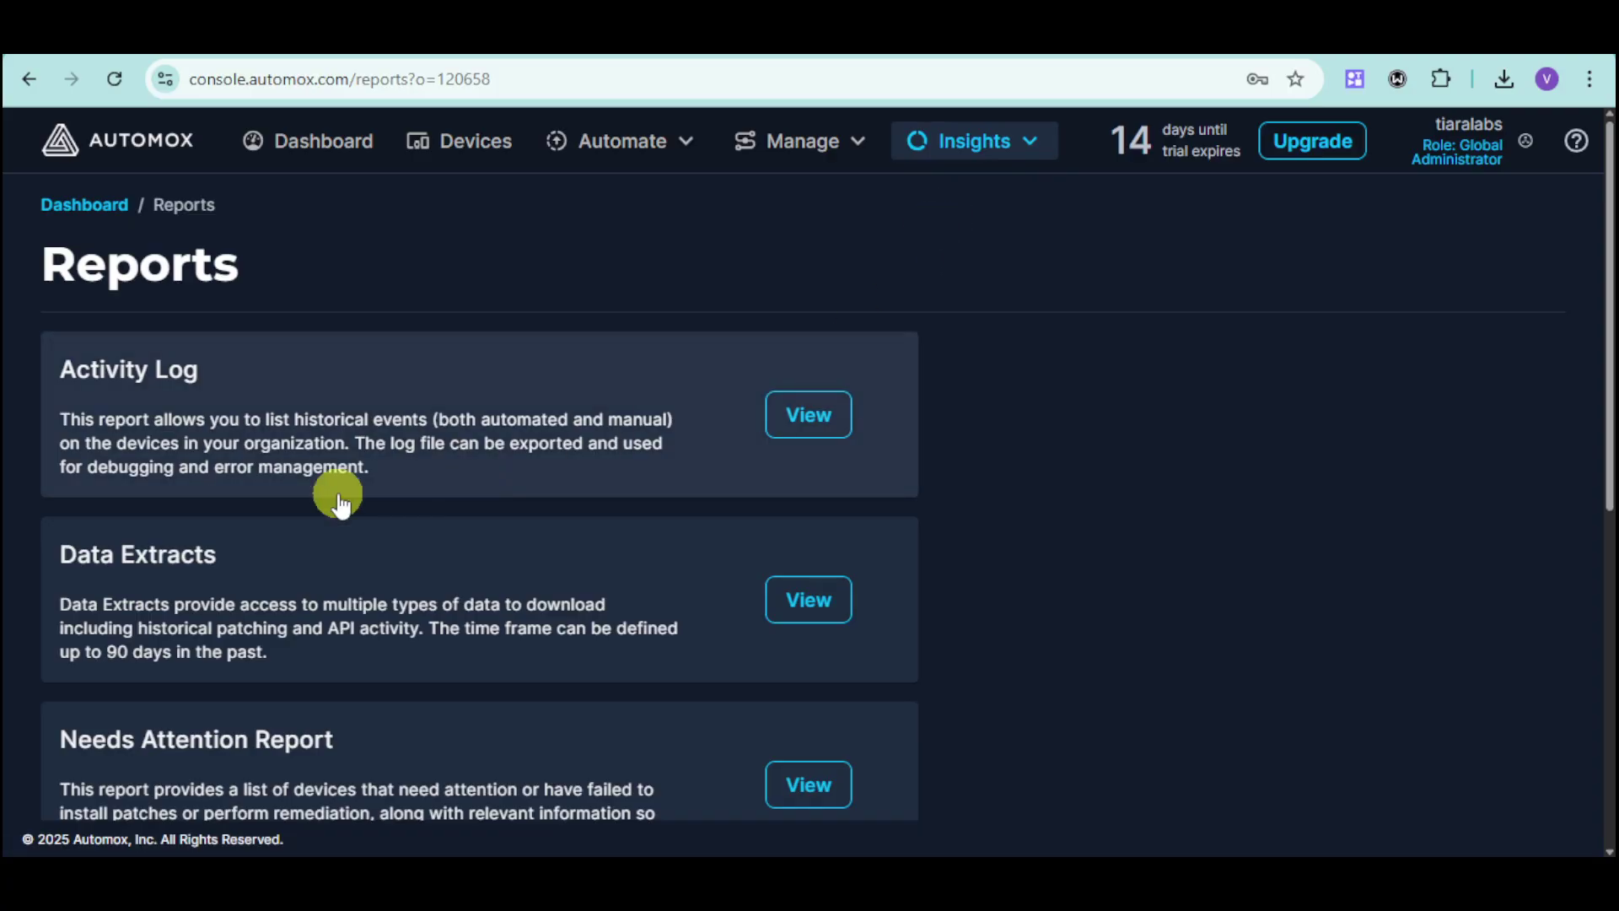
Browse the four reports, then return to the Dashboard showing 1 of 1 compliant devices
scroll(646, 641, "down", 3)
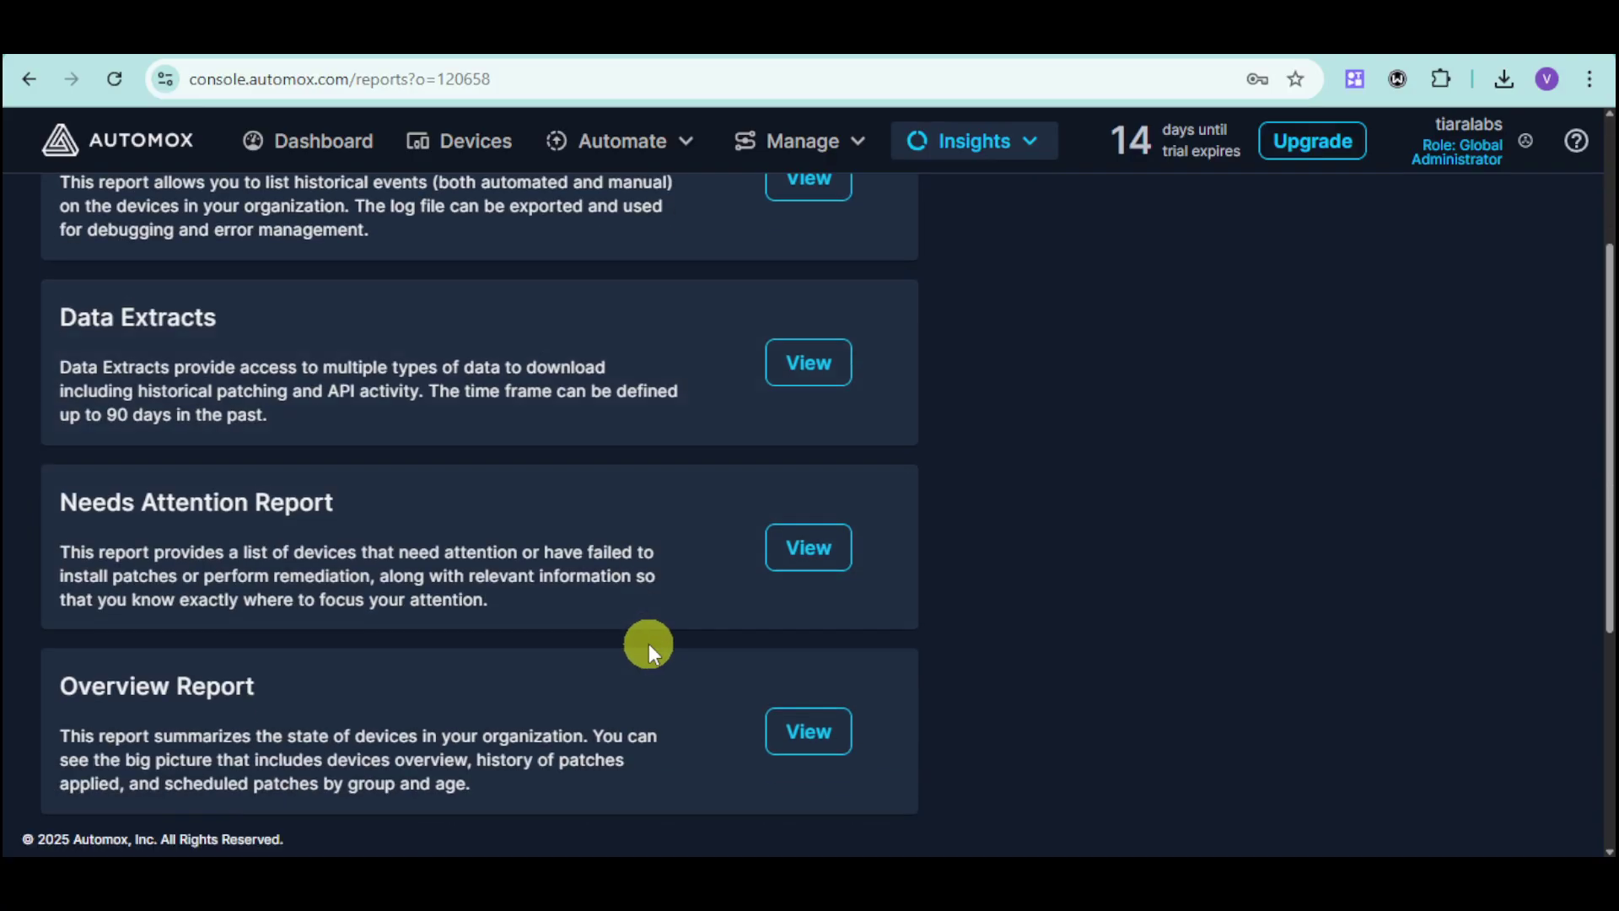
scroll(649, 644, "down", 4)
scroll(649, 644, "up", 7)
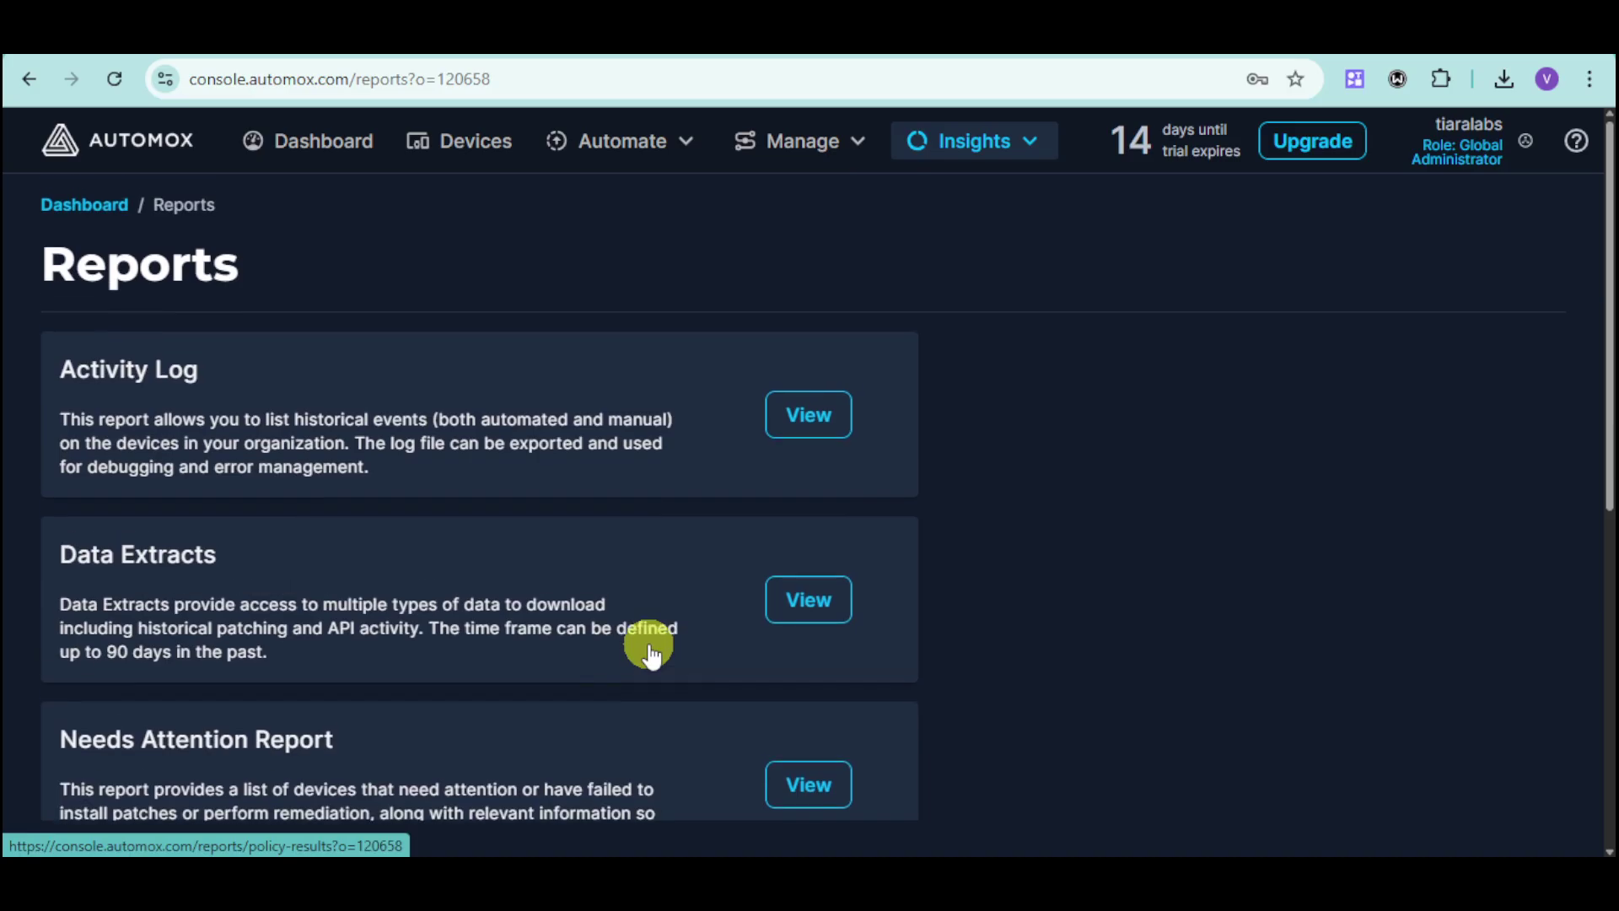
left_click(315, 139)
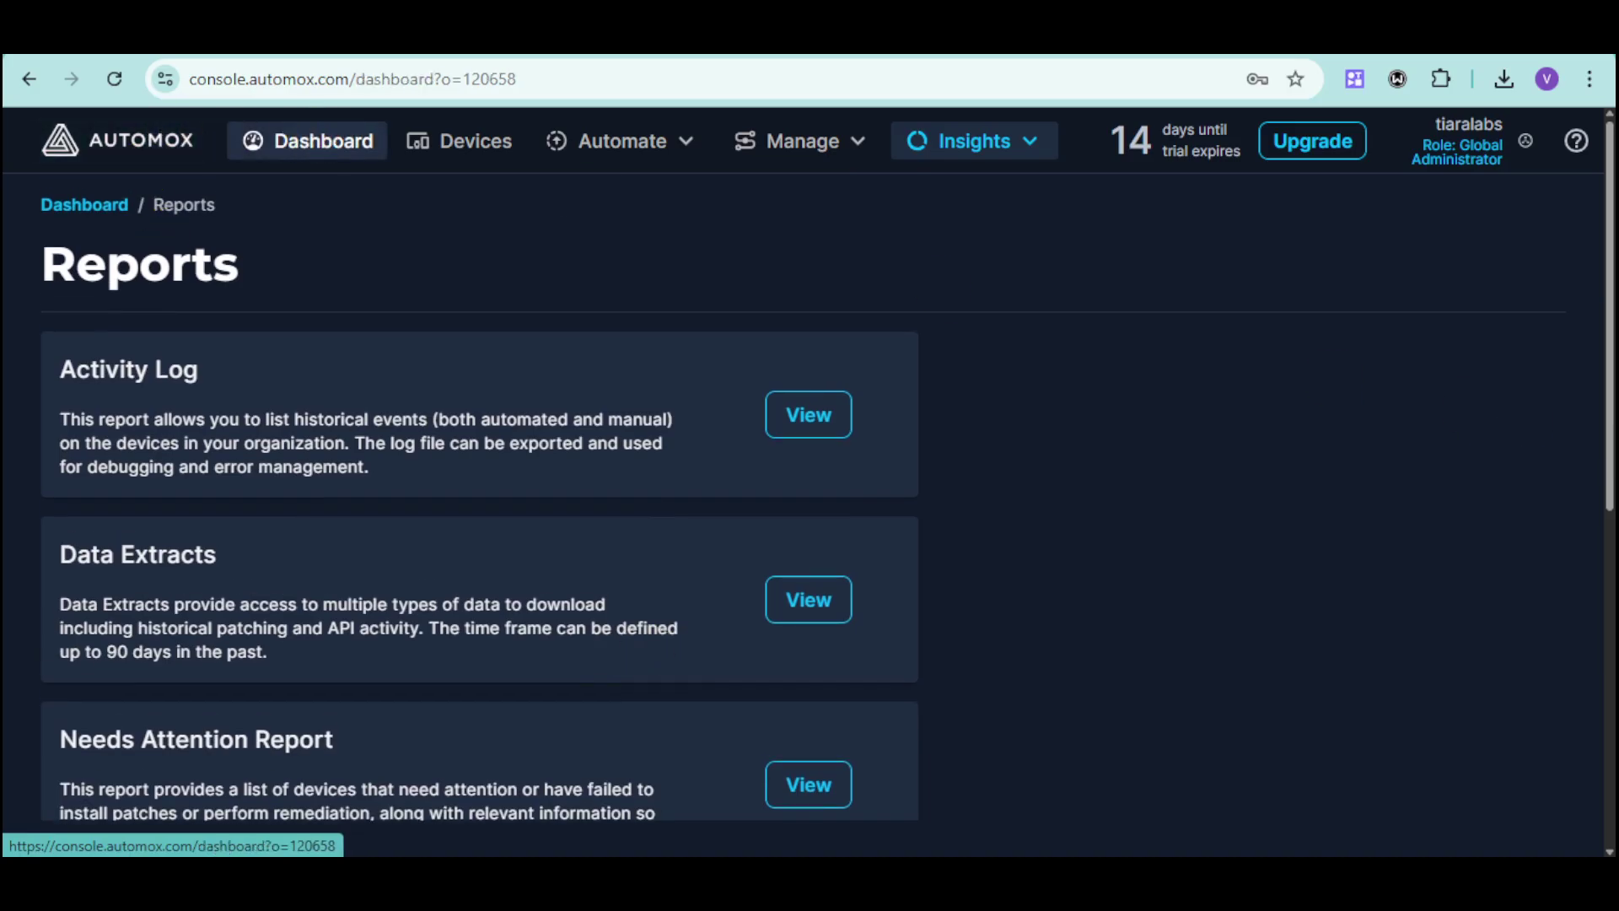